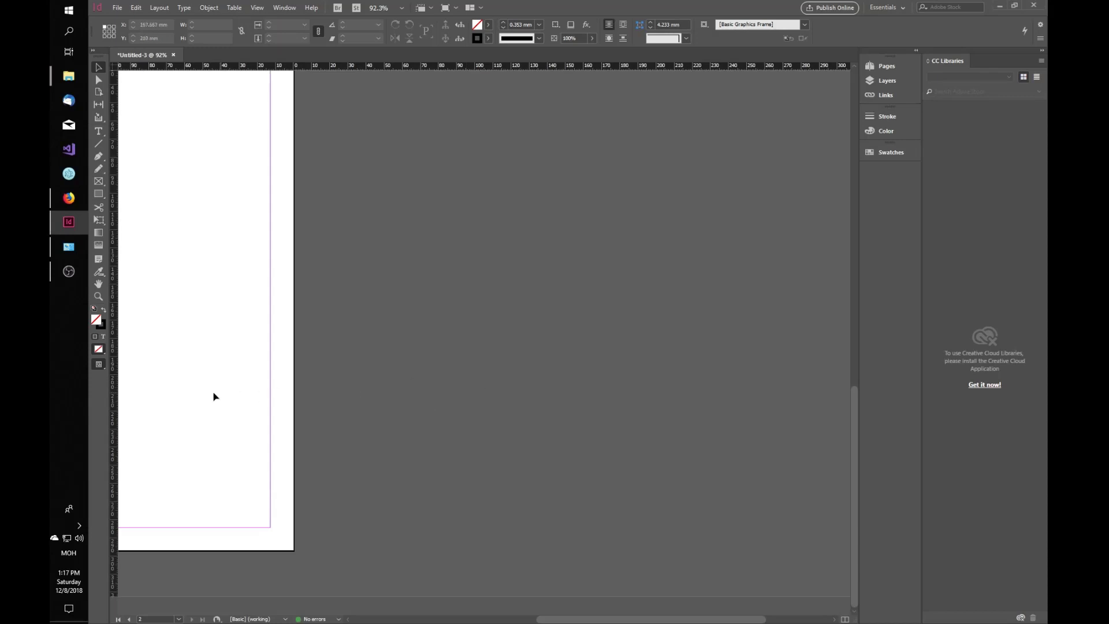
# Step: Look over the document's pages and the two-column guides on the first page
pyautogui.scroll(3, 621, 457)
pyautogui.scroll(12, 633, 444)
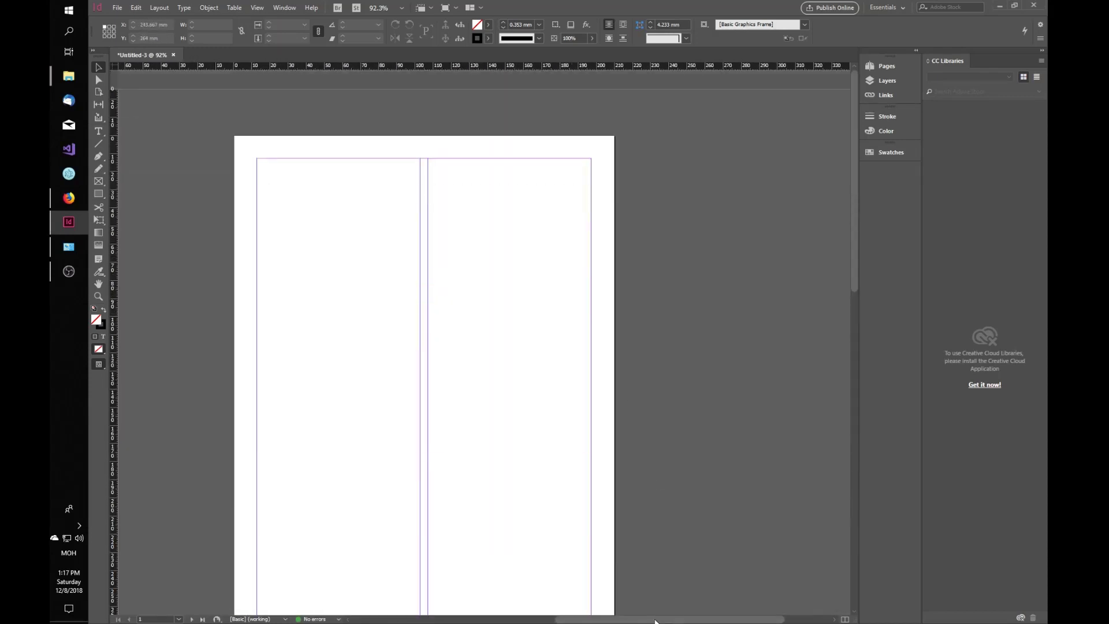
pyautogui.hscroll(-1, 656, 621)
pyautogui.scroll(-5, 369, 421)
pyautogui.scroll(3, 368, 421)
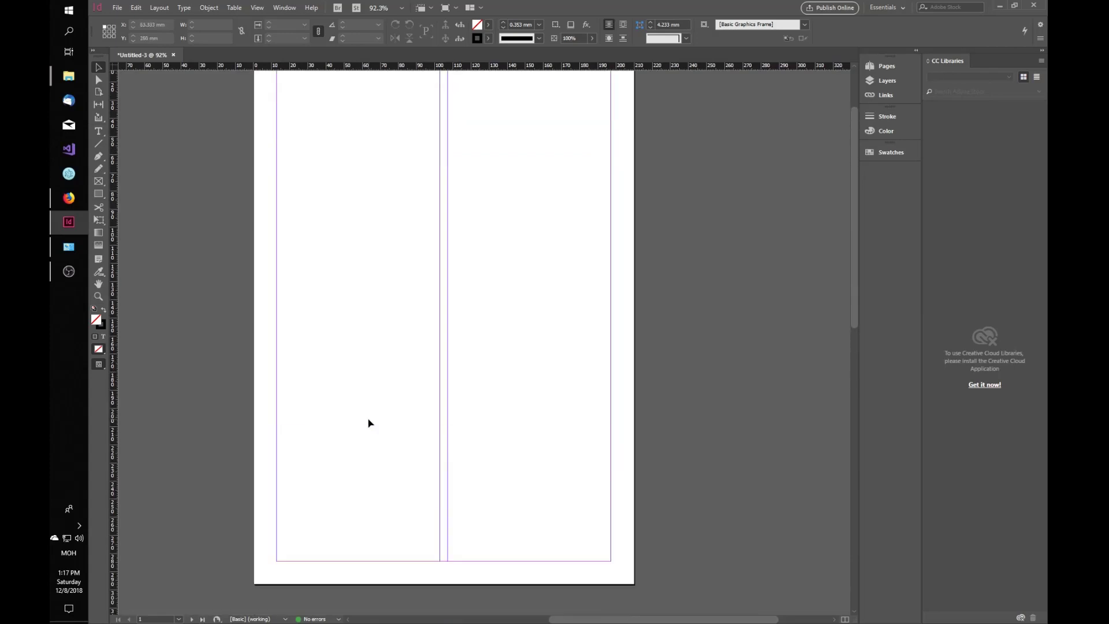
pyautogui.hscroll(-2, 554, 421)
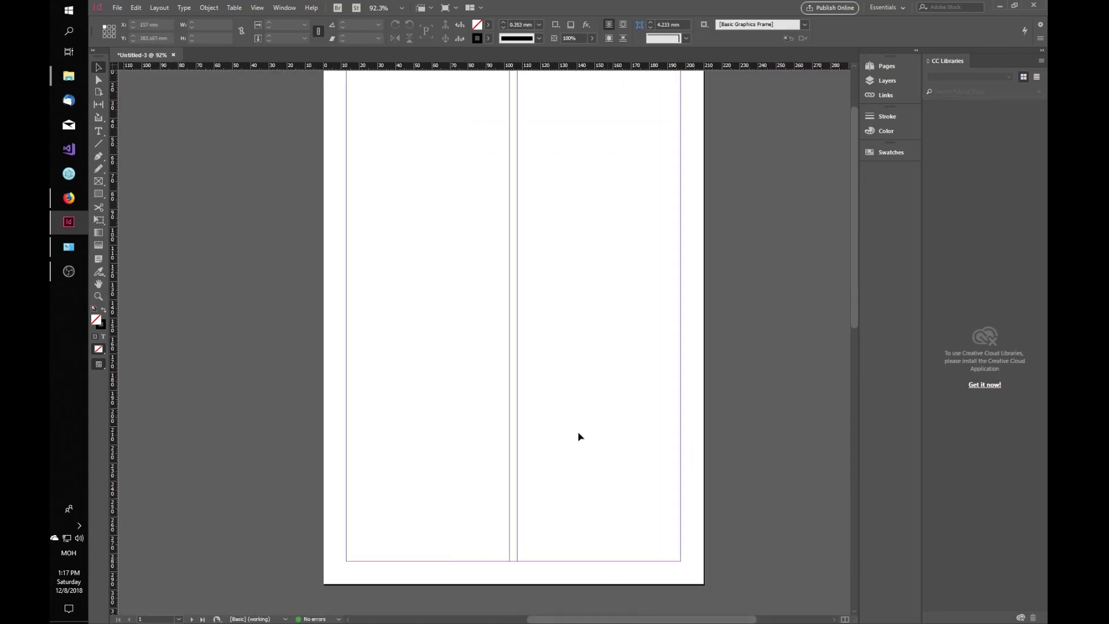
pyautogui.scroll(2, 507, 282)
pyautogui.scroll(-1, 507, 283)
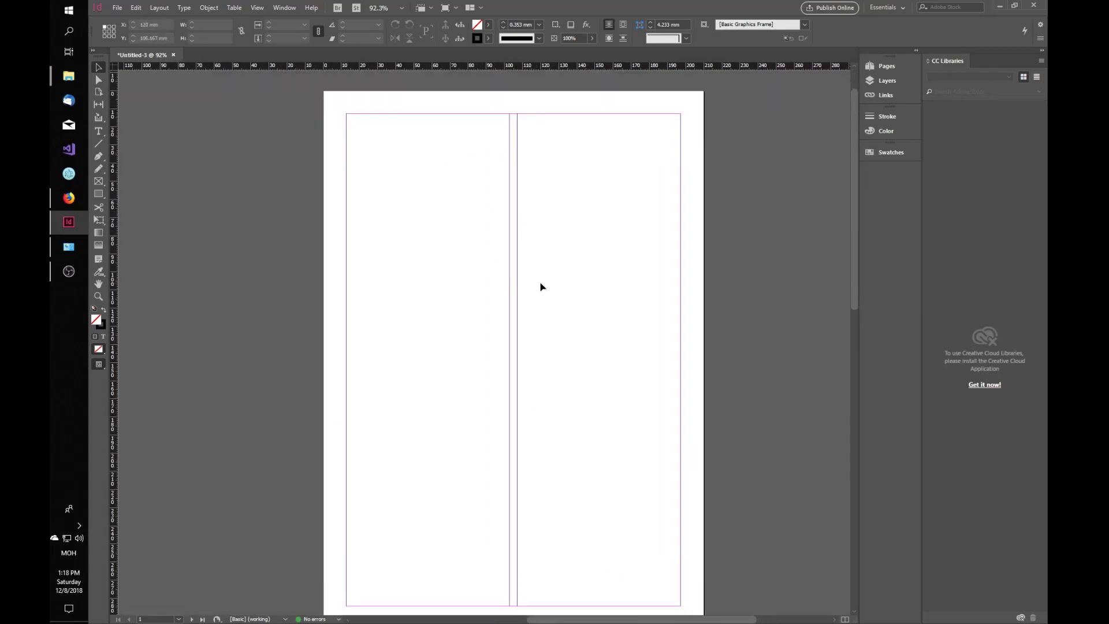
# Step: Set the first page's number of columns to 1 in the margins and columns settings
pyautogui.click(159, 8)
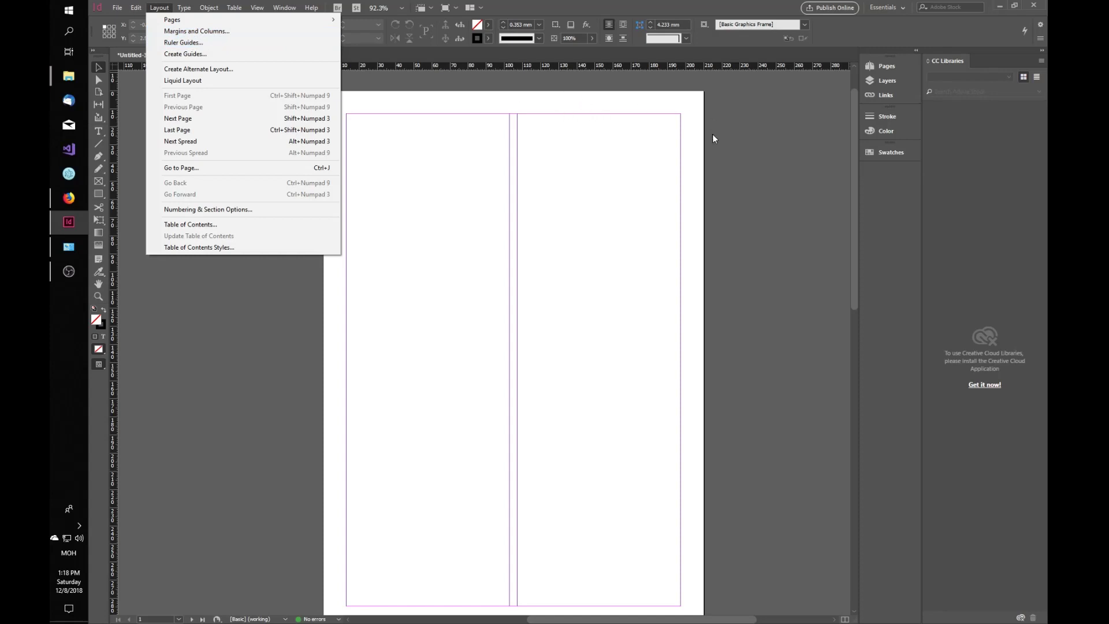
pyautogui.click(224, 36)
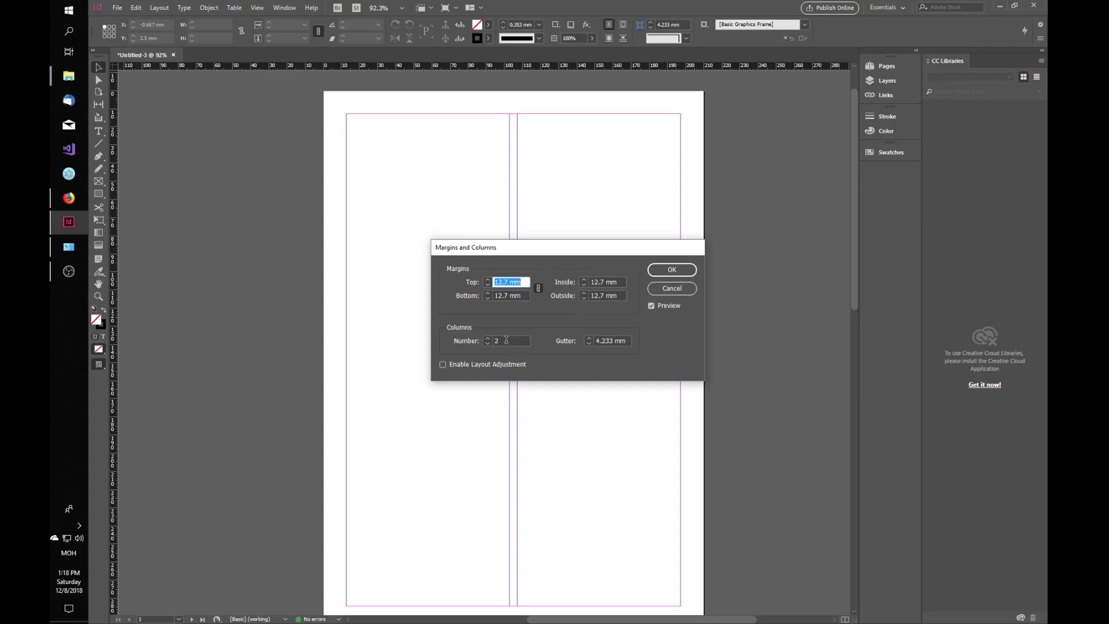
pyautogui.click(487, 343)
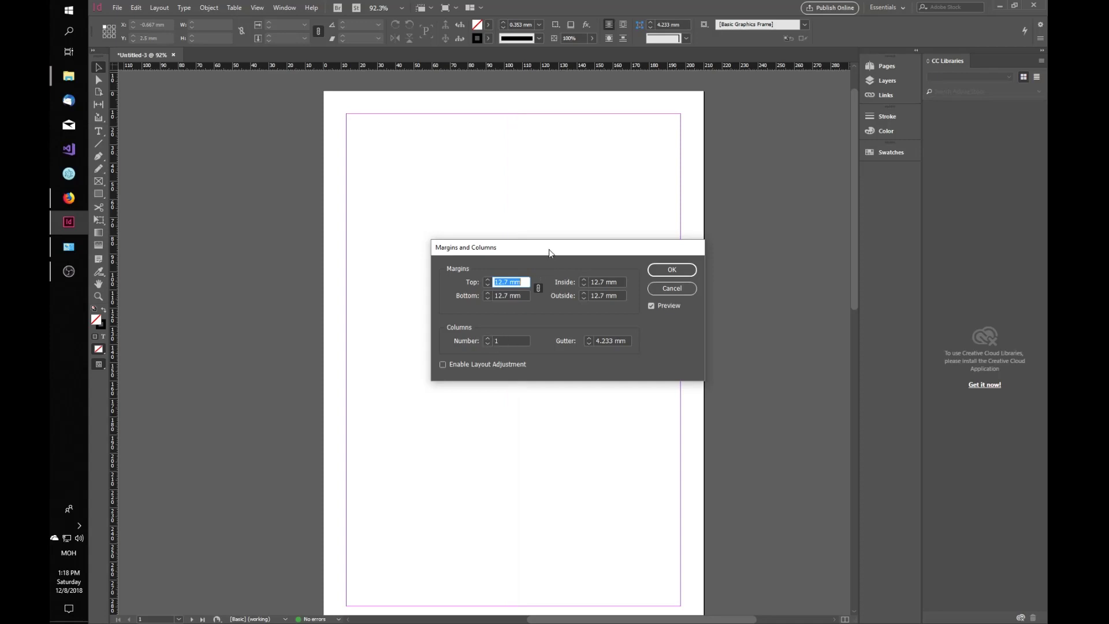
pyautogui.moveTo(549, 248); pyautogui.dragTo(743, 86)
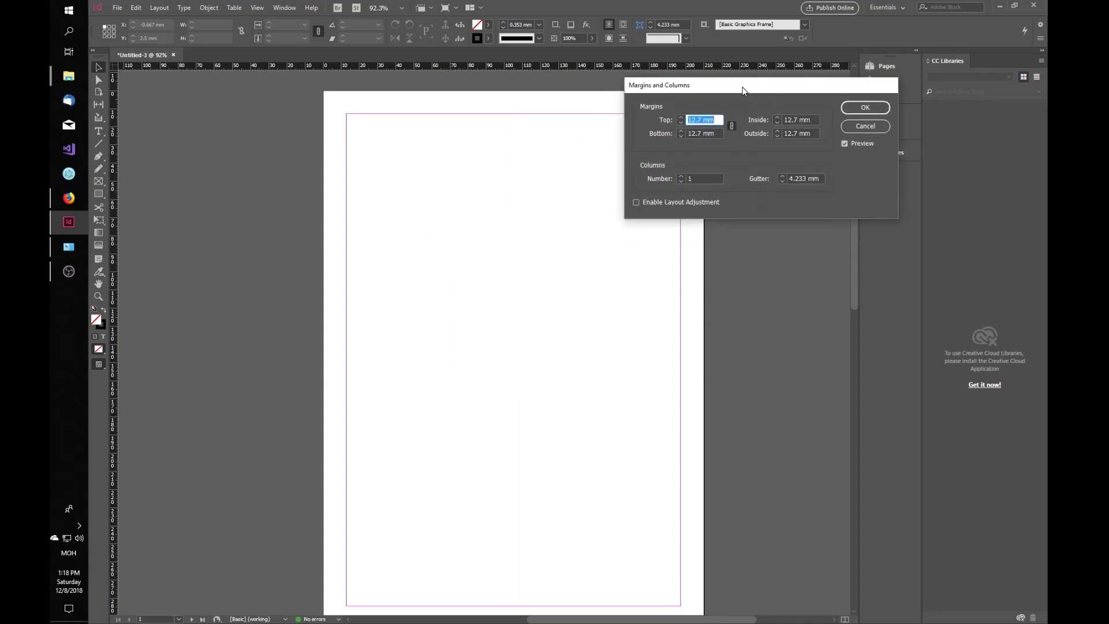
# Step: Preview the first page with the number of columns raised to 6
pyautogui.click(681, 175)
pyautogui.click(681, 176)
pyautogui.click(682, 176)
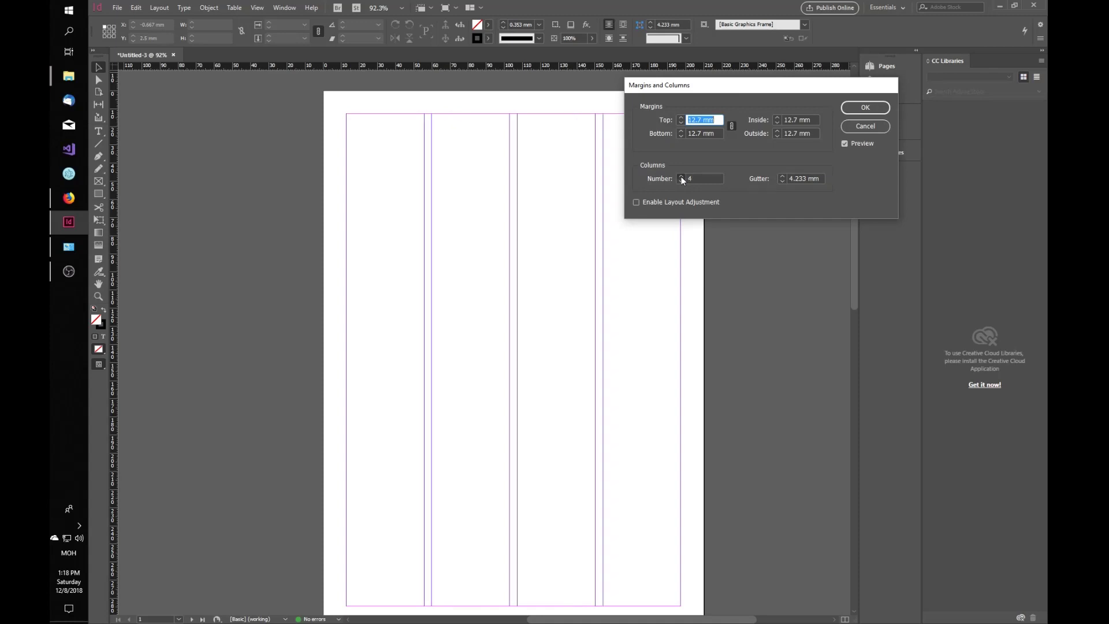
pyautogui.click(682, 176)
pyautogui.click(681, 176)
# Step: Bring the number of columns back down to 1 and apply the margins and columns settings
pyautogui.click(681, 181)
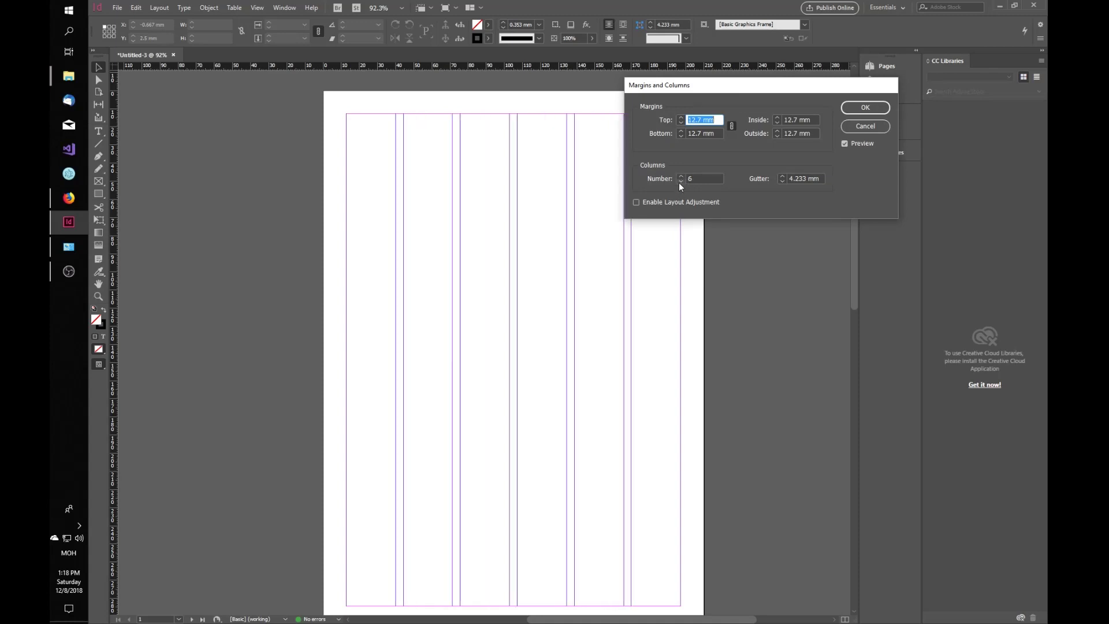
pyautogui.click(681, 181)
pyautogui.click(681, 181)
pyautogui.click(681, 181)
pyautogui.click(680, 183)
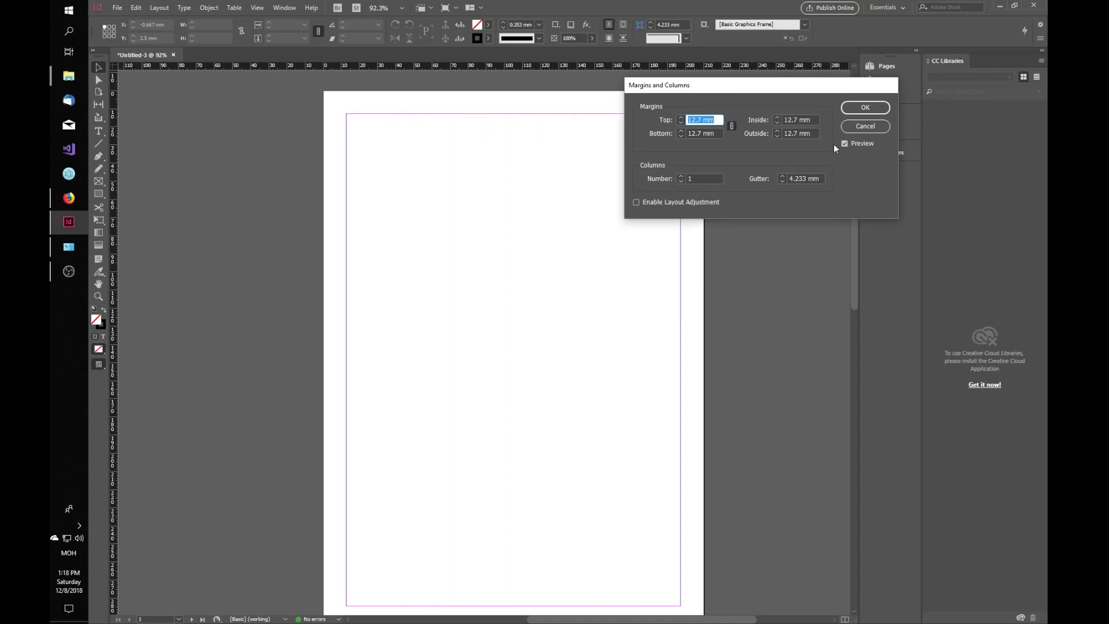
pyautogui.click(865, 108)
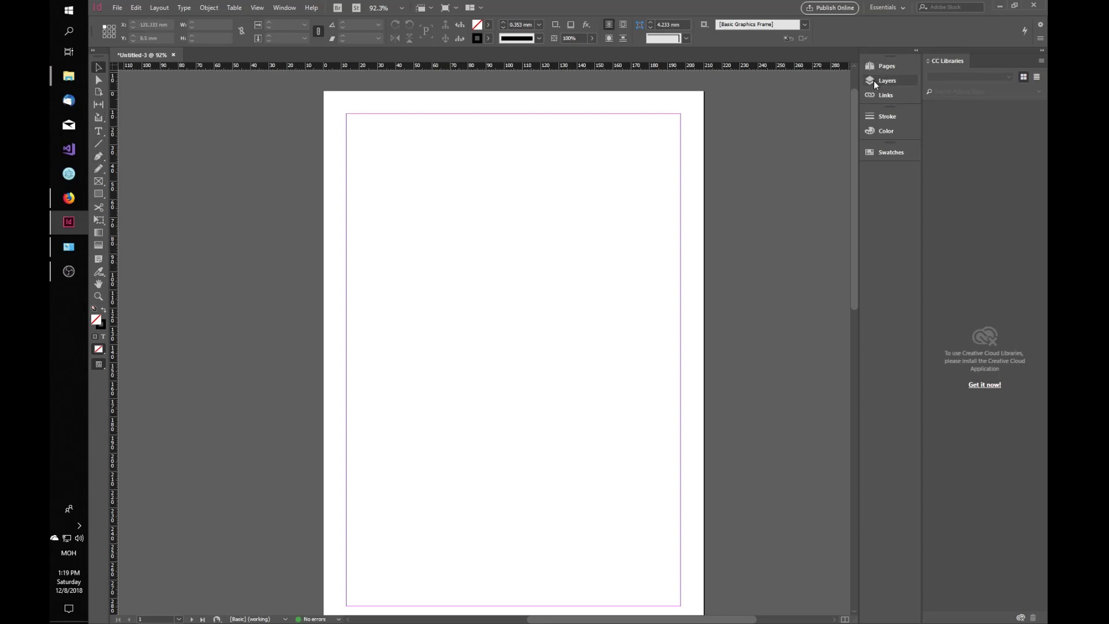
# Step: Display the document's page thumbnails and slightly shorten the area that shows them
pyautogui.click(888, 120)
pyautogui.click(883, 133)
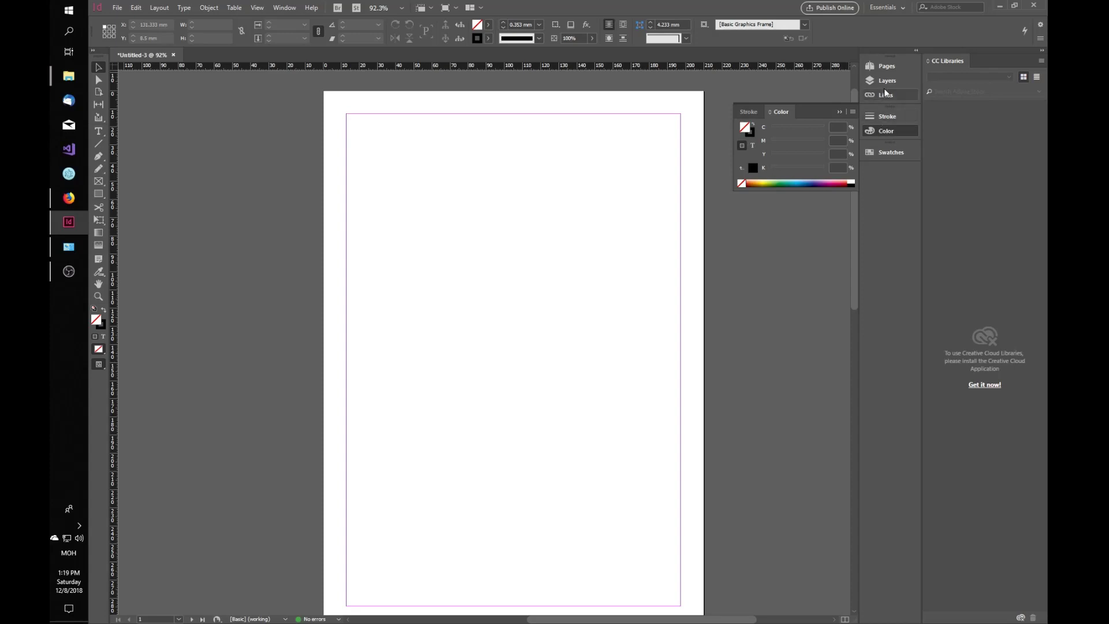
pyautogui.click(884, 66)
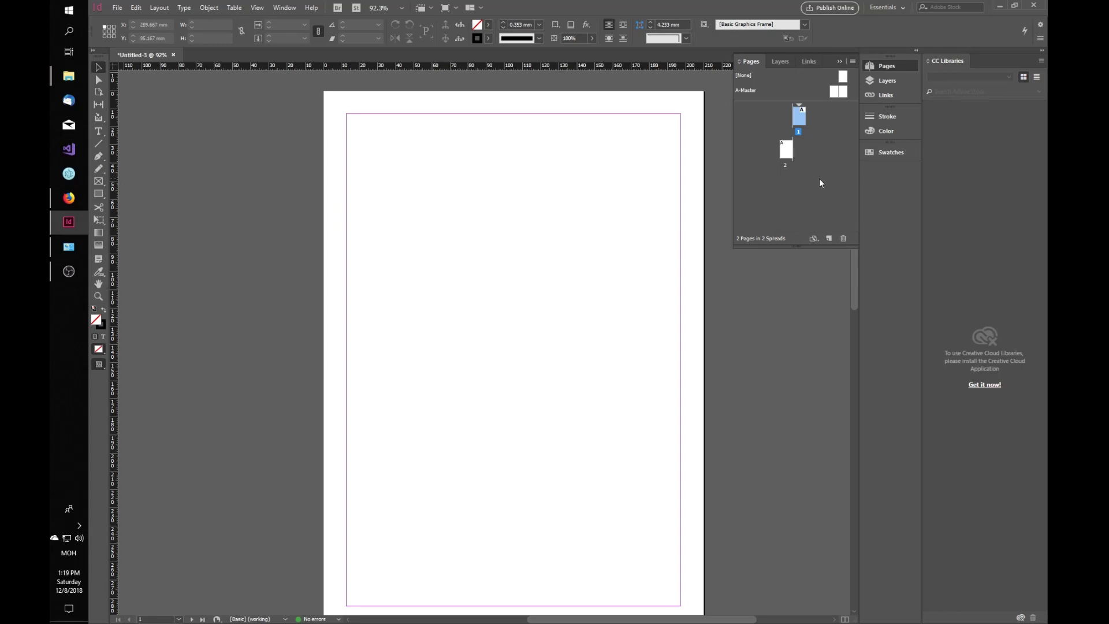
pyautogui.click(886, 66)
pyautogui.click(886, 66)
pyautogui.moveTo(787, 246)
pyautogui.mouseDown()
pyautogui.moveTo(796, 462)
pyautogui.moveTo(800, 229)
pyautogui.mouseUp()
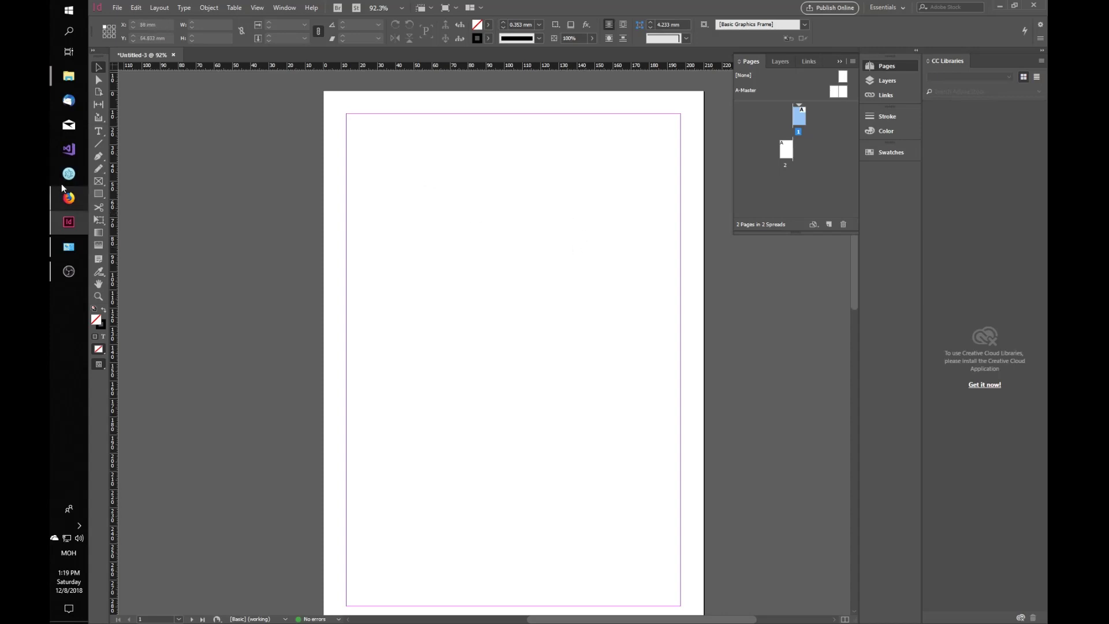
# Step: Draw a text frame about 111 by 26 mm along the first page's upper margin and enter "Гарчиг"
pyautogui.click(99, 132)
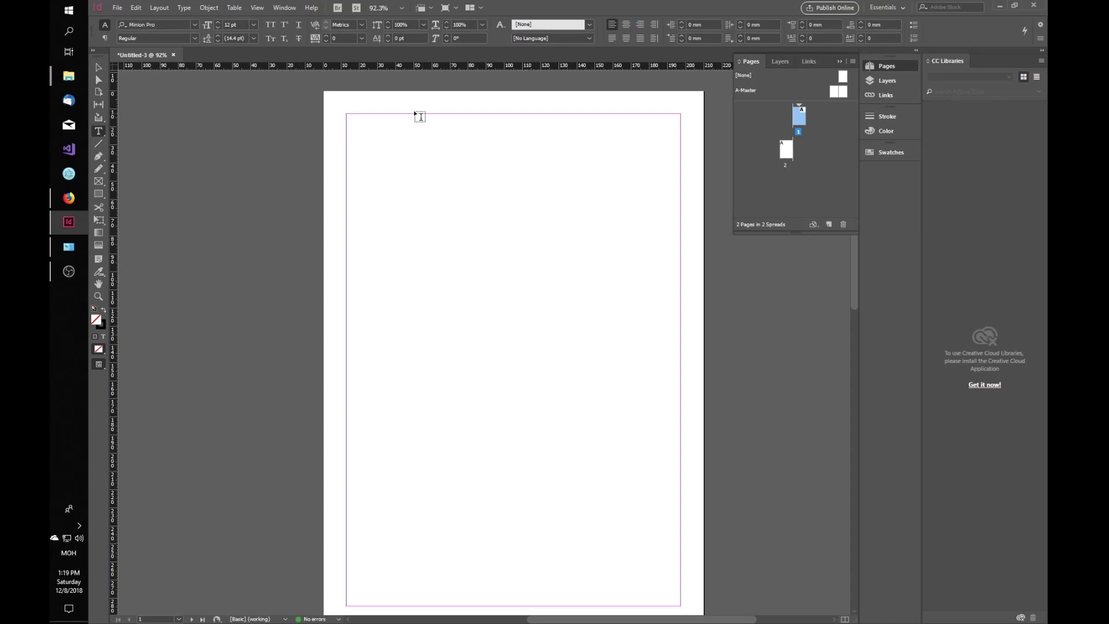
pyautogui.moveTo(418, 114); pyautogui.dragTo(620, 178)
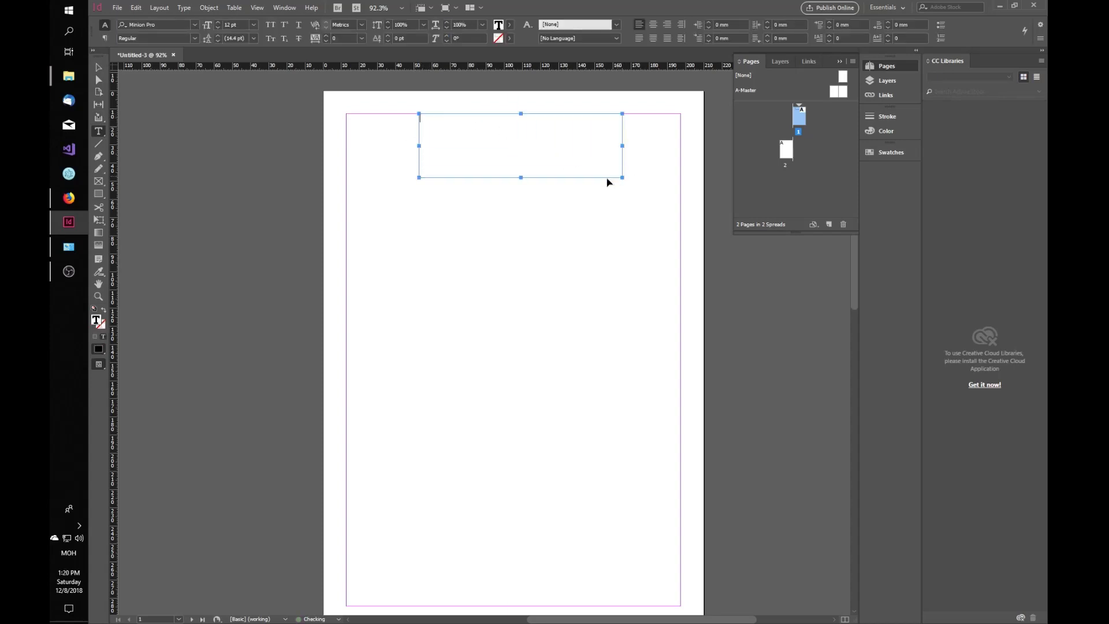
pyautogui.hotkey('ctrl', 'z')
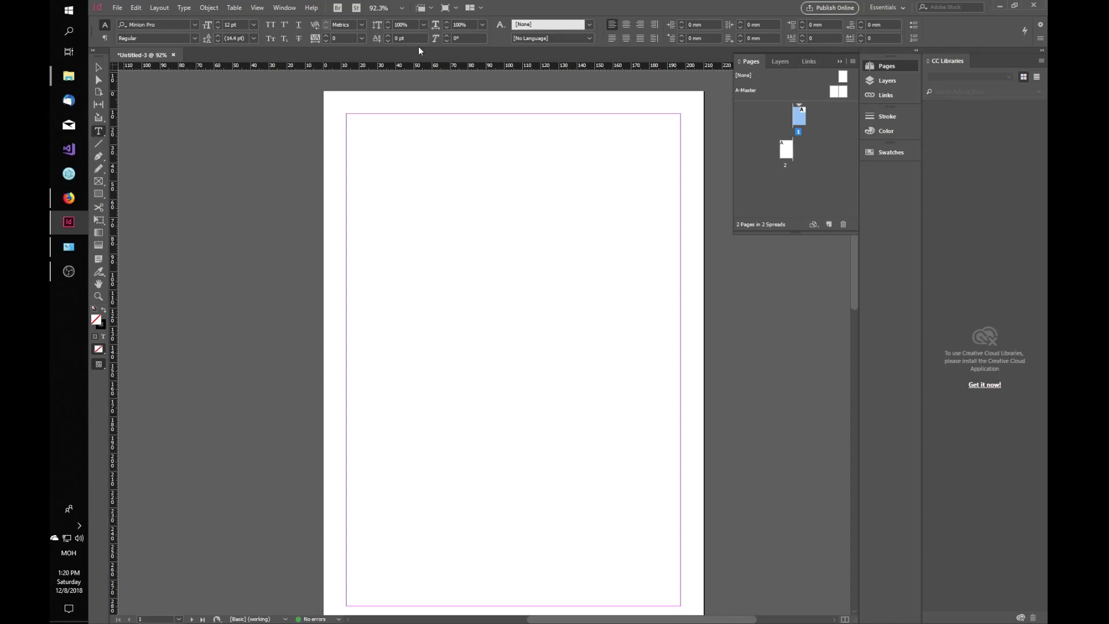
pyautogui.moveTo(414, 114); pyautogui.dragTo(616, 160)
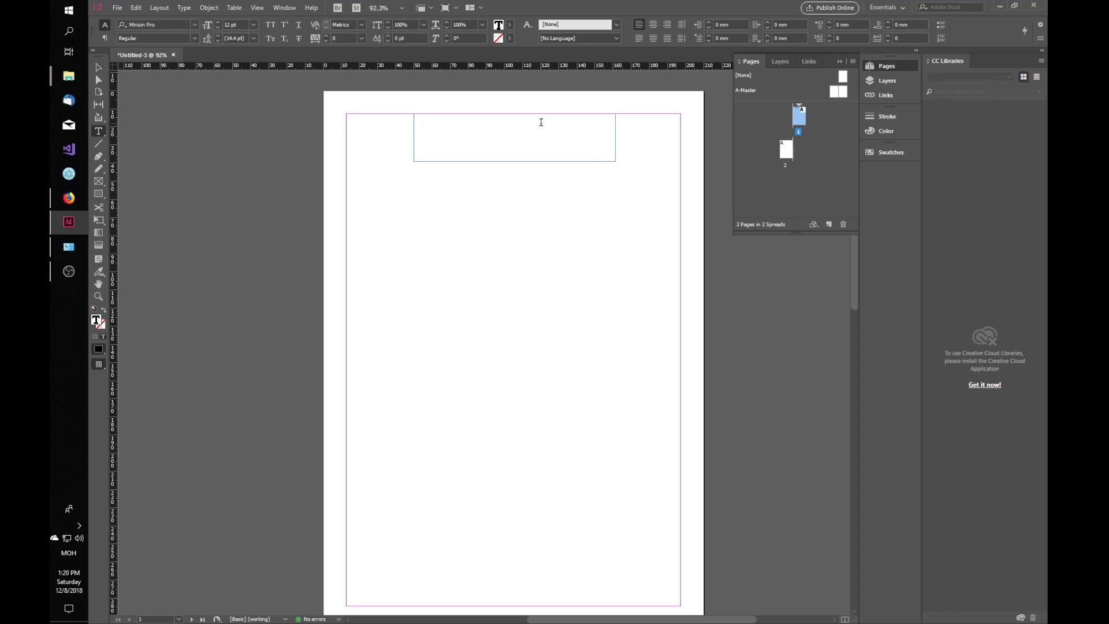
pyautogui.write('Тарчиг')
# Step: Select all the text inside the new title frame
pyautogui.hotkey('ctrl', 'a')
pyautogui.click(486, 129)
pyautogui.hotkey('ctrl', 'a')
pyautogui.click(480, 131)
pyautogui.hotkey('ctrl', 'a')
pyautogui.click(98, 67)
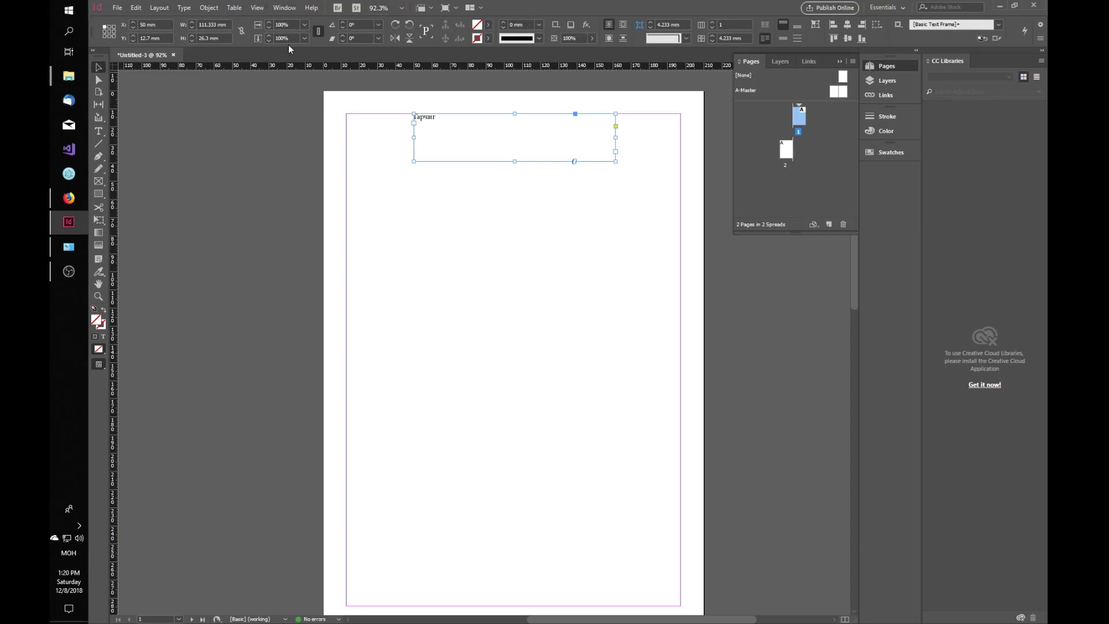
pyautogui.click(98, 81)
pyautogui.click(99, 105)
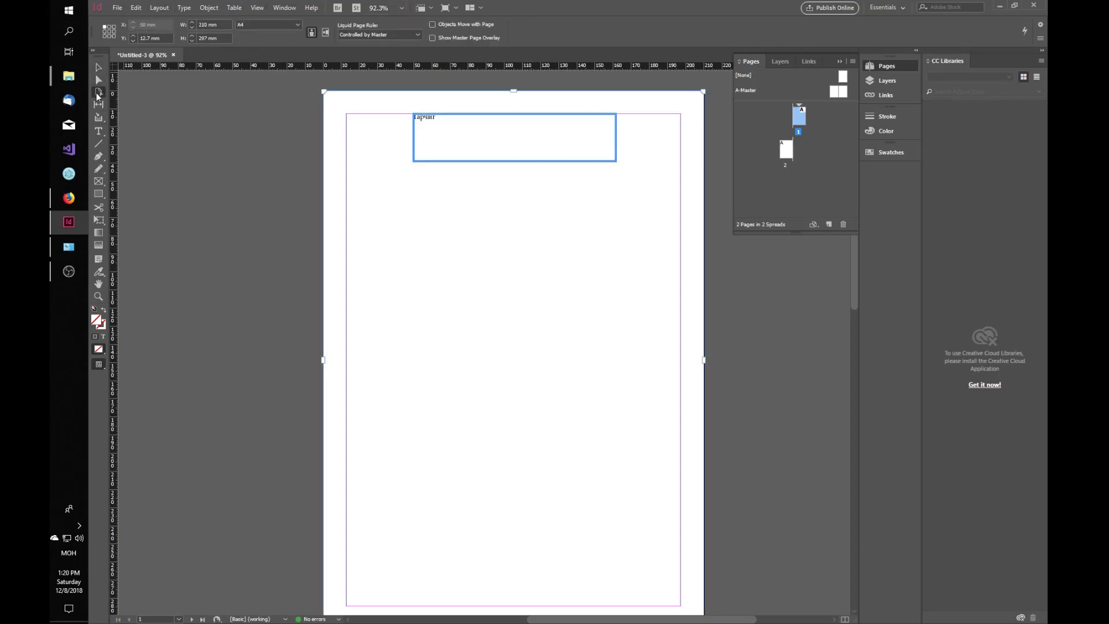
pyautogui.click(99, 117)
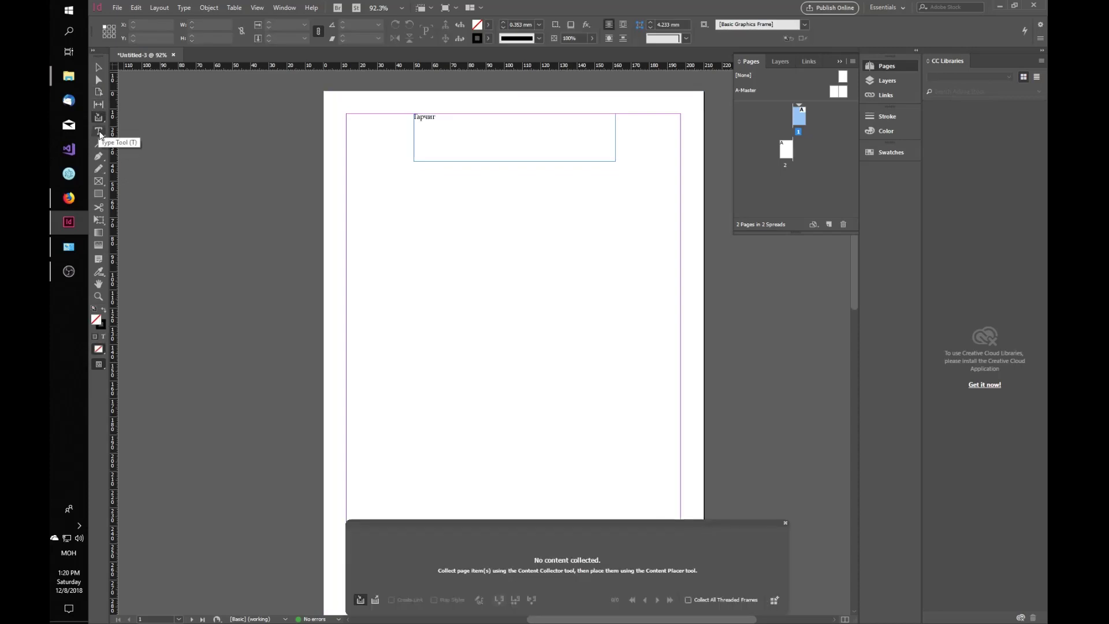
pyautogui.click(99, 139)
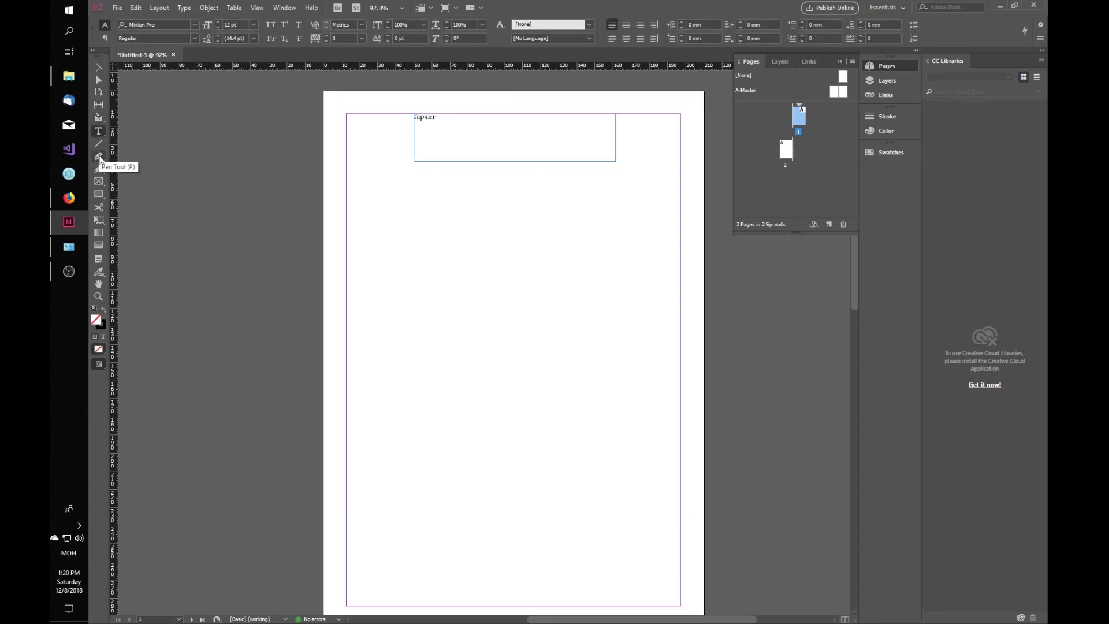
pyautogui.click(99, 156)
pyautogui.click(99, 178)
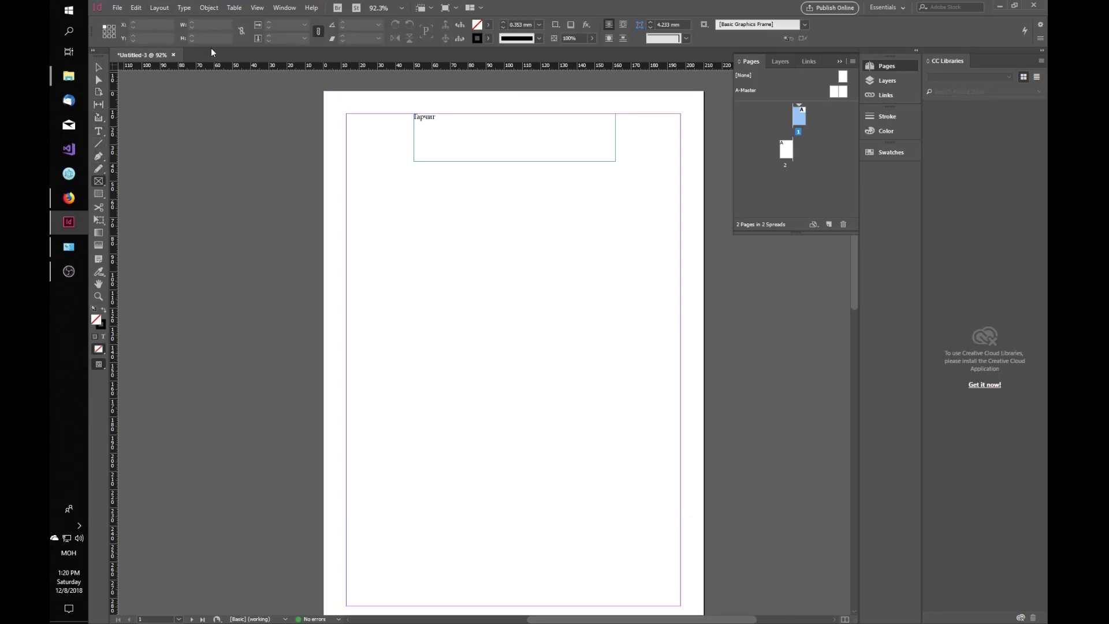
pyautogui.click(99, 209)
pyautogui.click(284, 8)
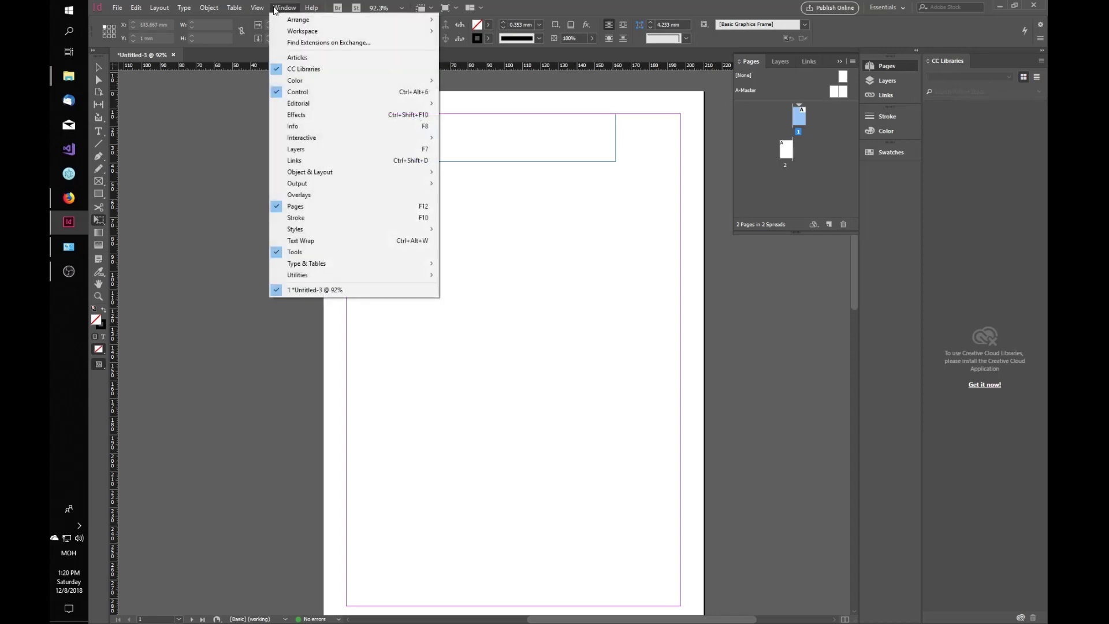
pyautogui.click(291, 7)
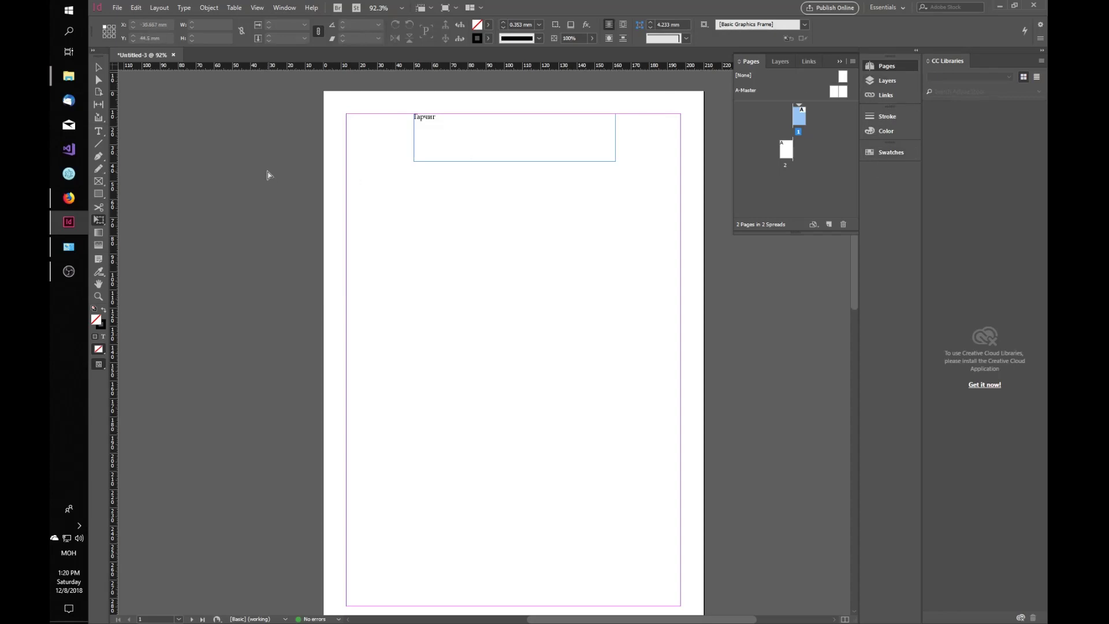
# Step: Use the Type tool to select the whole title "Гарчиг" in its frame for formatting
pyautogui.press('t')
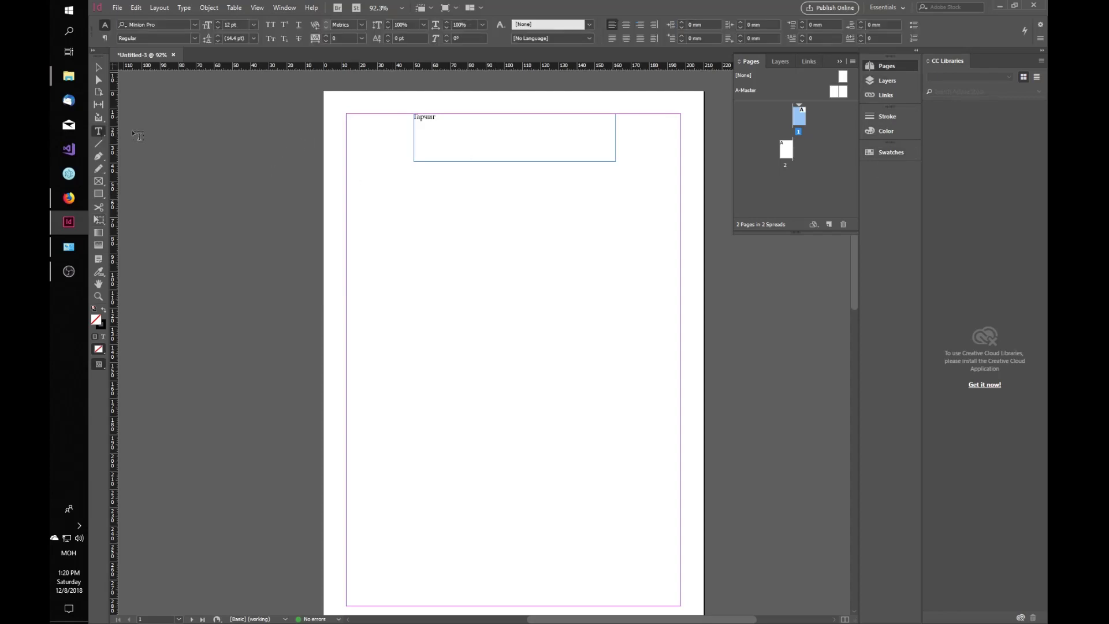
pyautogui.click(489, 125)
pyautogui.hotkey('ctrl', 'a')
pyautogui.click(482, 131)
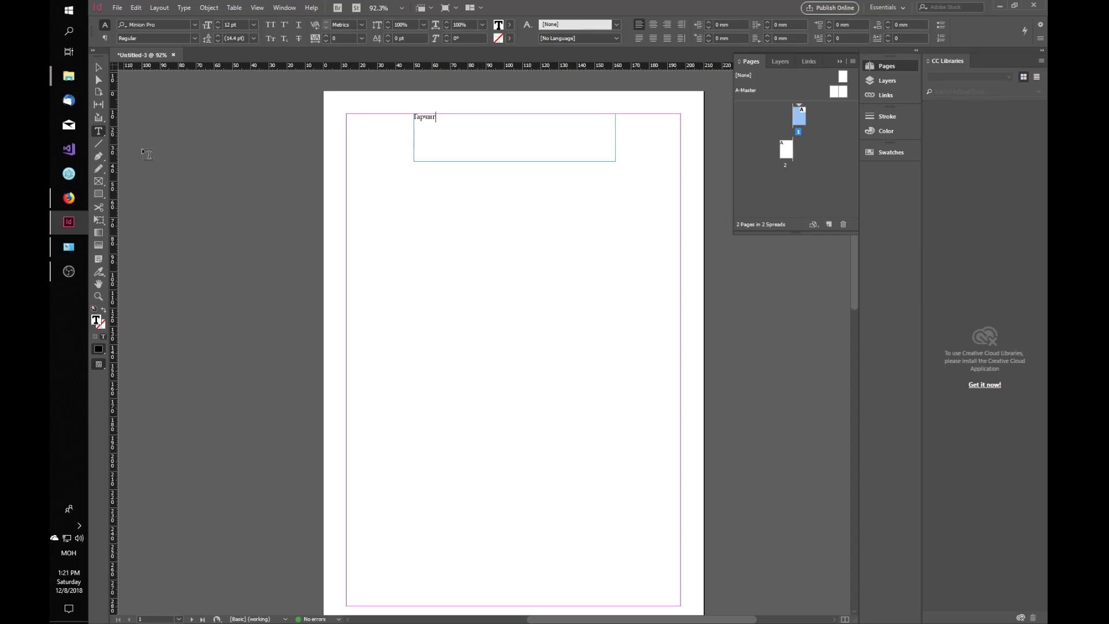
pyautogui.click(98, 132)
pyautogui.click(473, 126)
pyautogui.hotkey('ctrl', 'a')
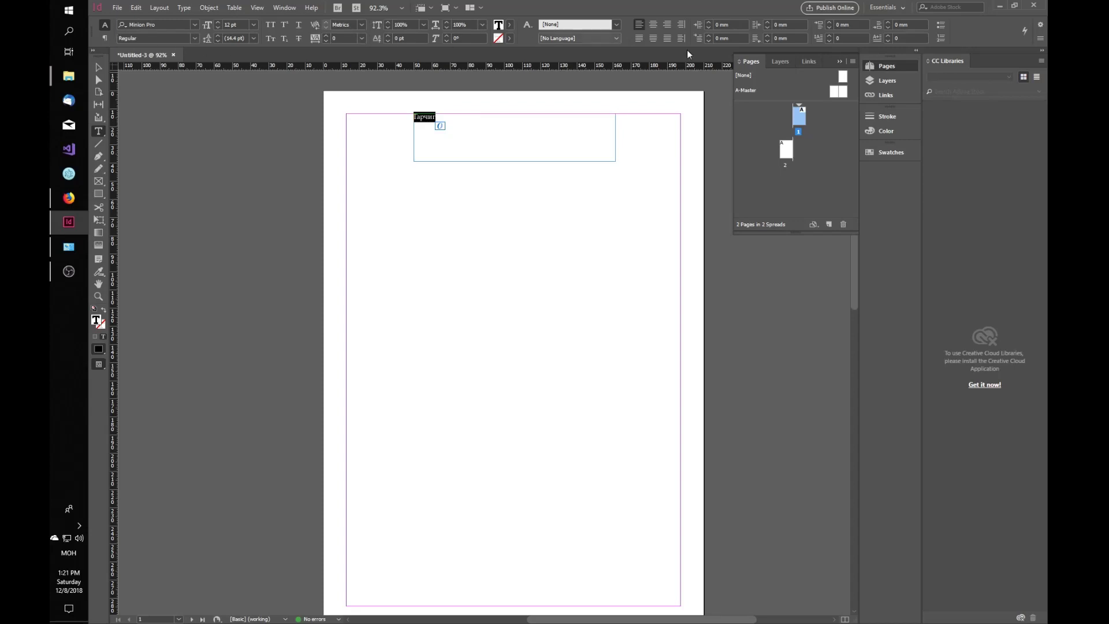
# Step: Set the font of the selected title "Гарчиг" to Arial
pyautogui.click(194, 25)
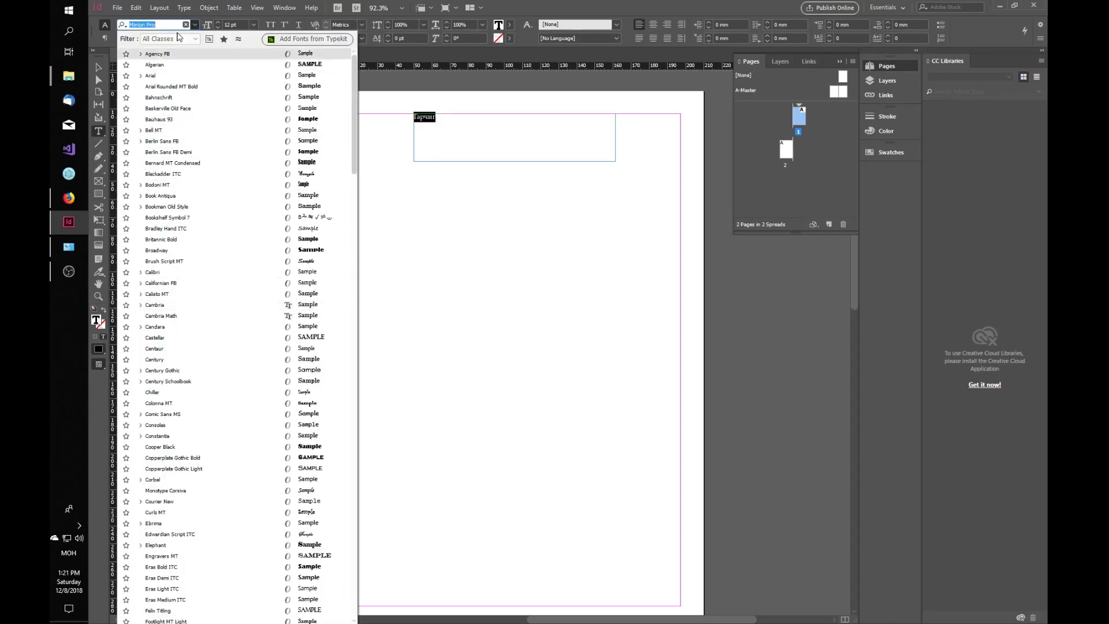
pyautogui.click(197, 26)
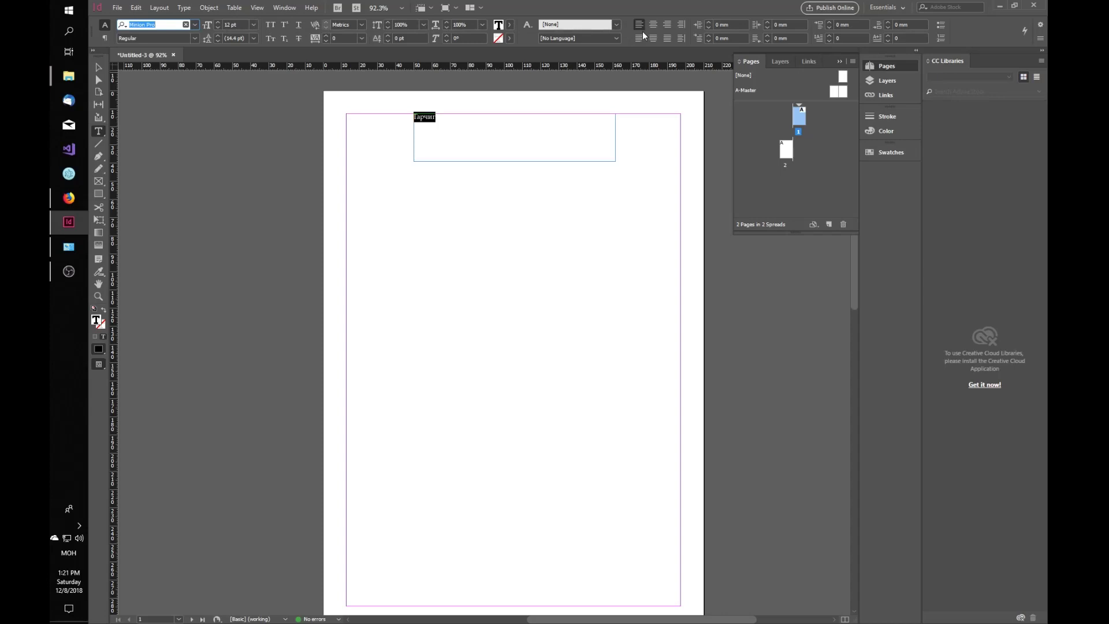
pyautogui.click(196, 25)
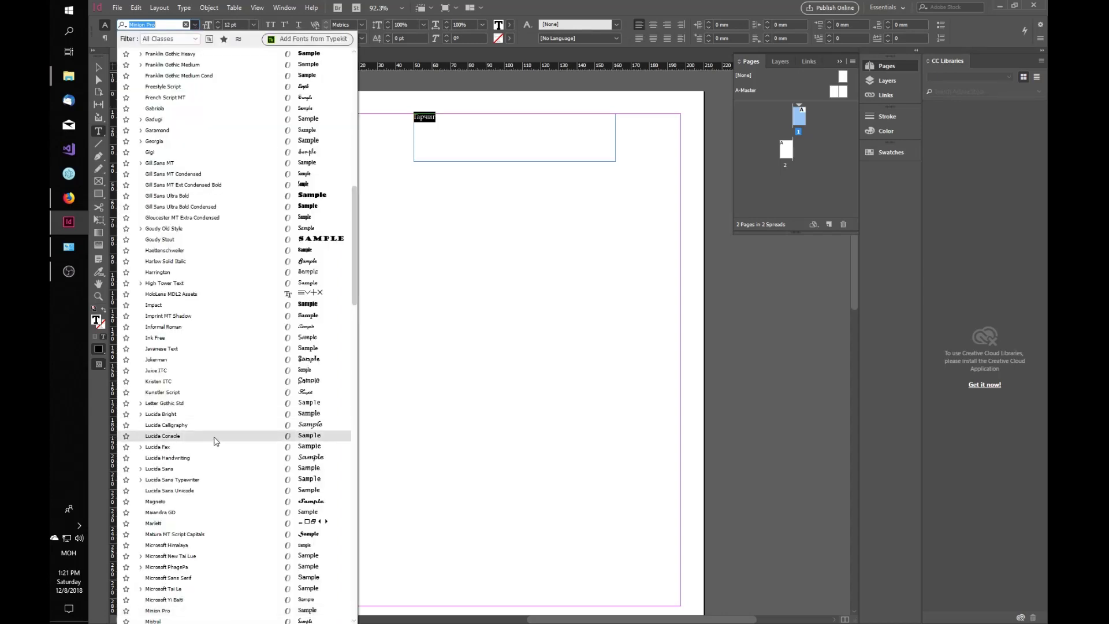
pyautogui.scroll(8, 213, 441)
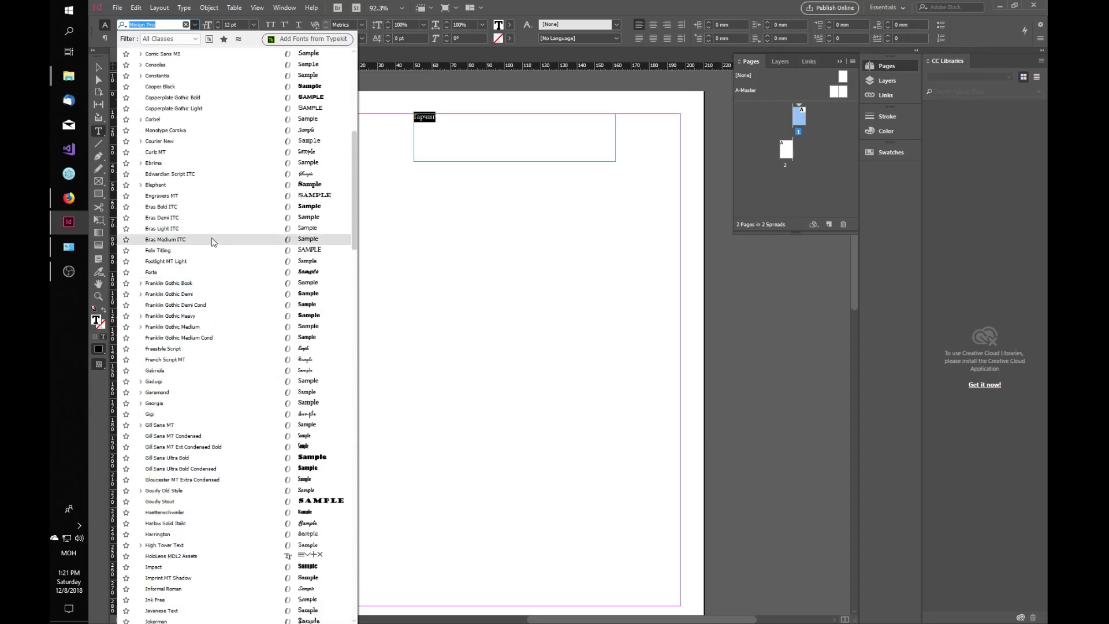
pyautogui.scroll(2, 212, 240)
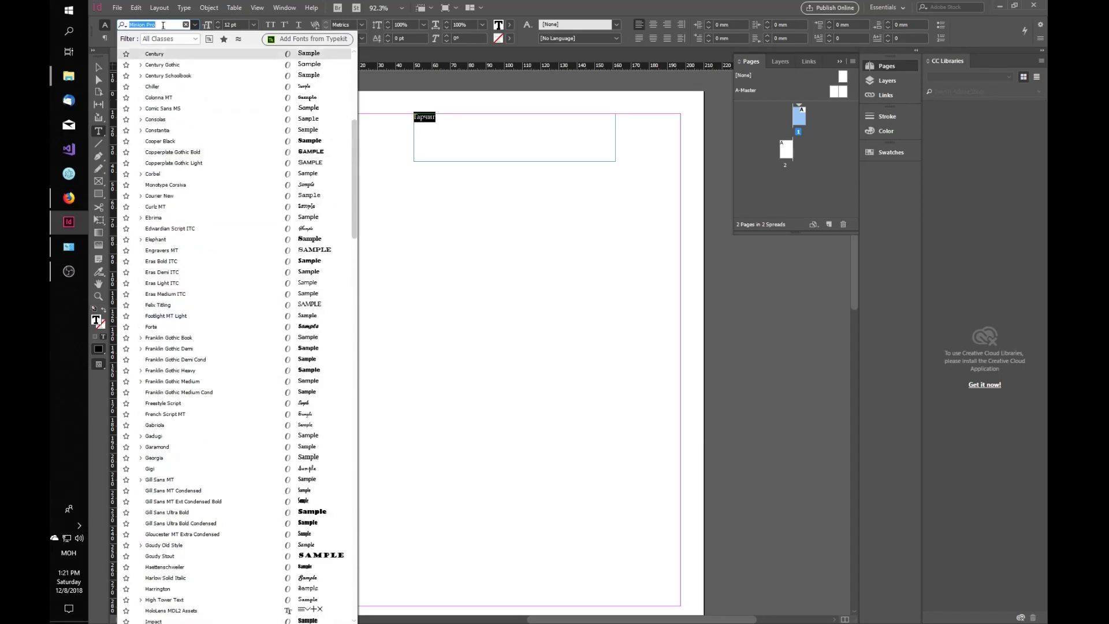
pyautogui.scroll(10, 168, 399)
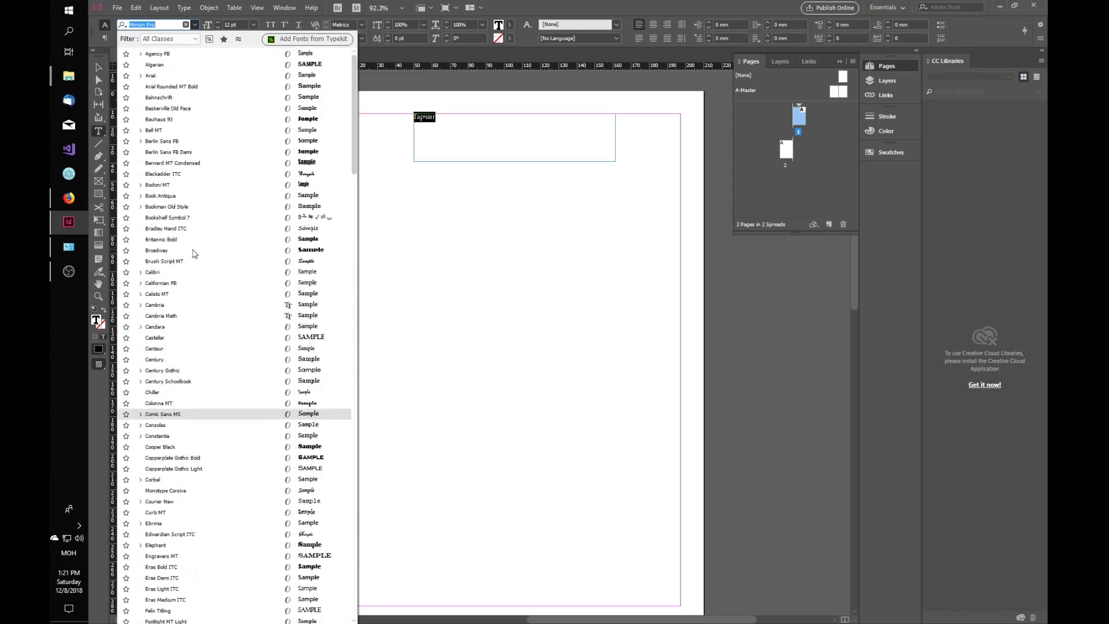
pyautogui.click(165, 76)
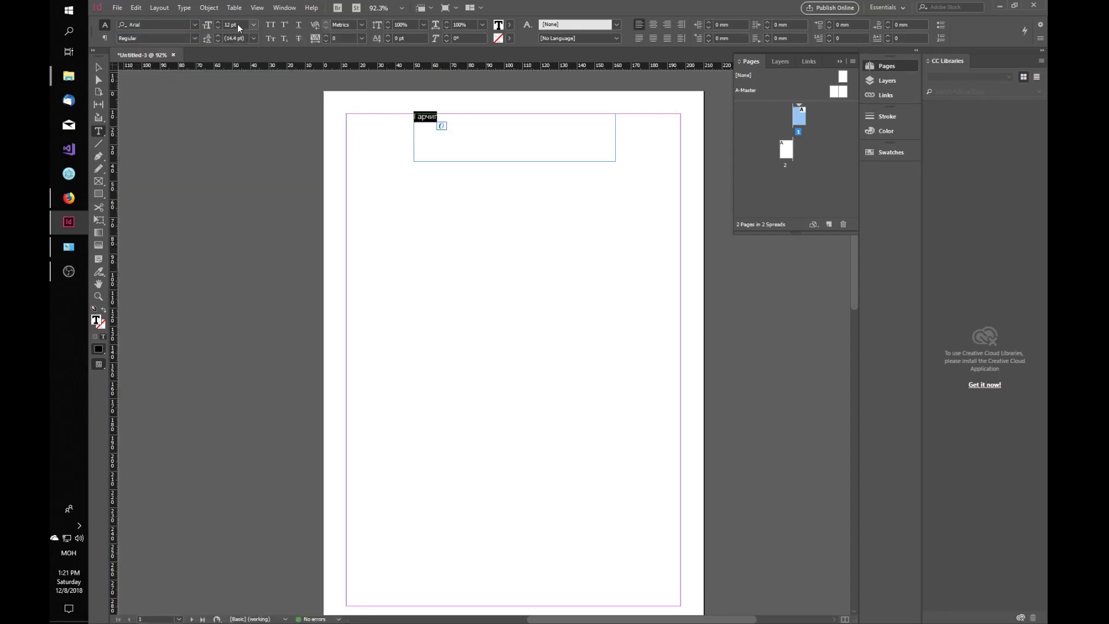
# Step: Enlarge the title's font size to 24 pt
pyautogui.moveTo(218, 23); pyautogui.dragTo(218, 23)
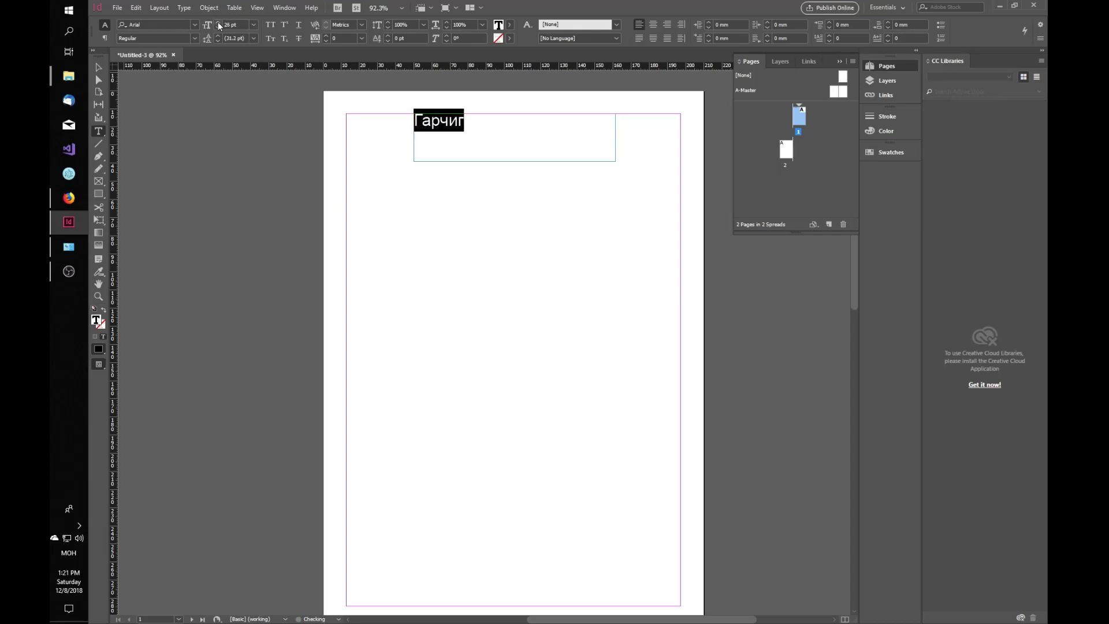
pyautogui.click(255, 24)
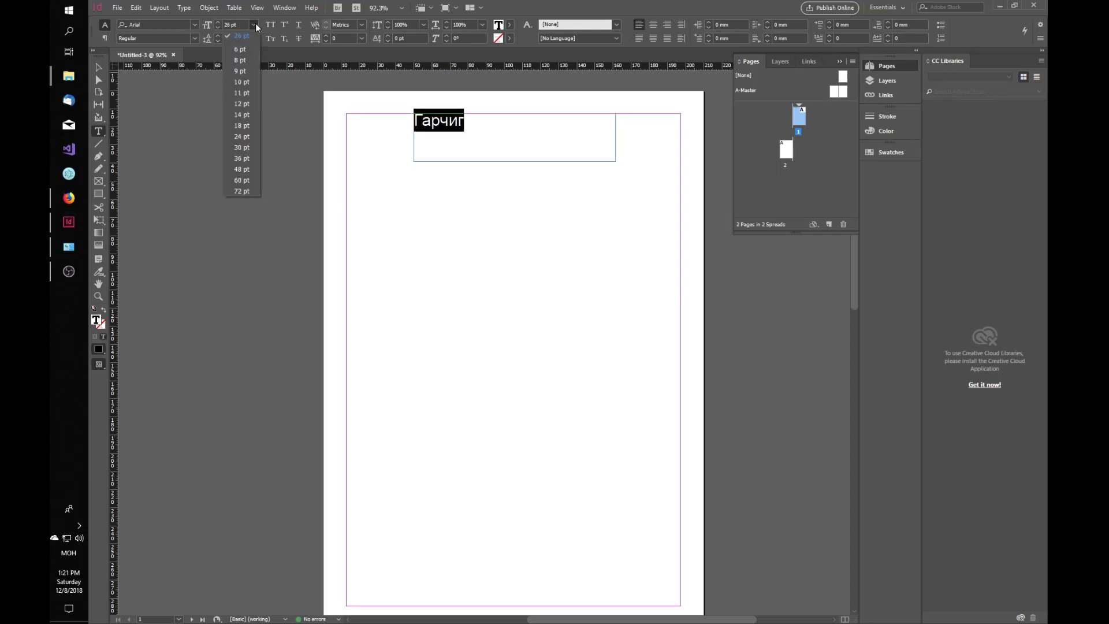
pyautogui.click(241, 137)
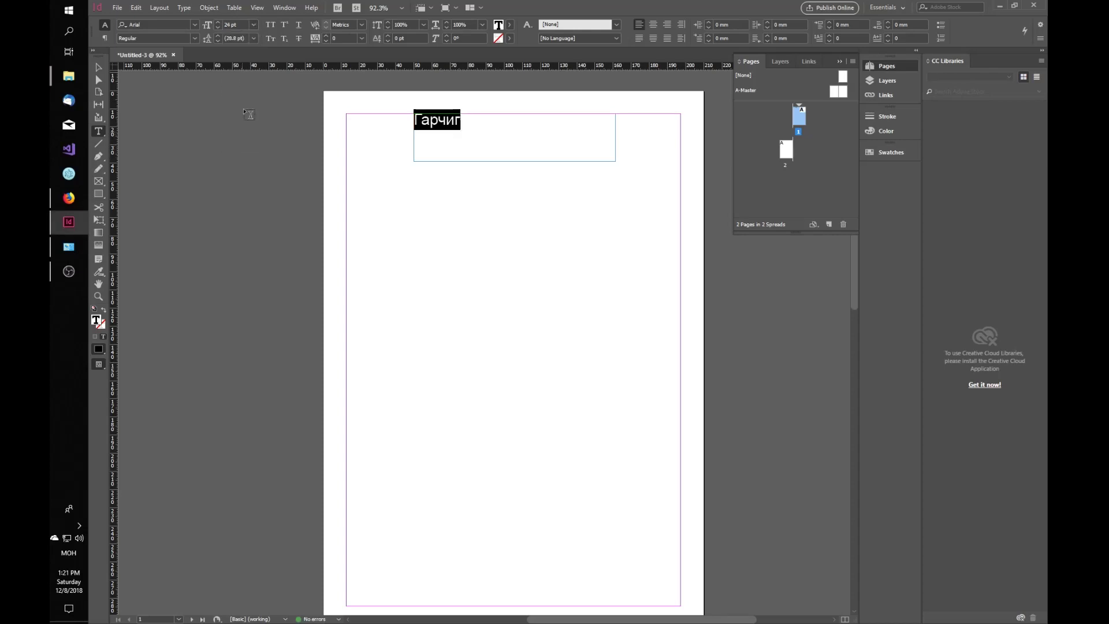
pyautogui.click(254, 24)
pyautogui.click(254, 24)
# Step: Try superscript, subscript and capitals formatting on the title and switch these effects off again
pyautogui.click(298, 24)
pyautogui.click(284, 24)
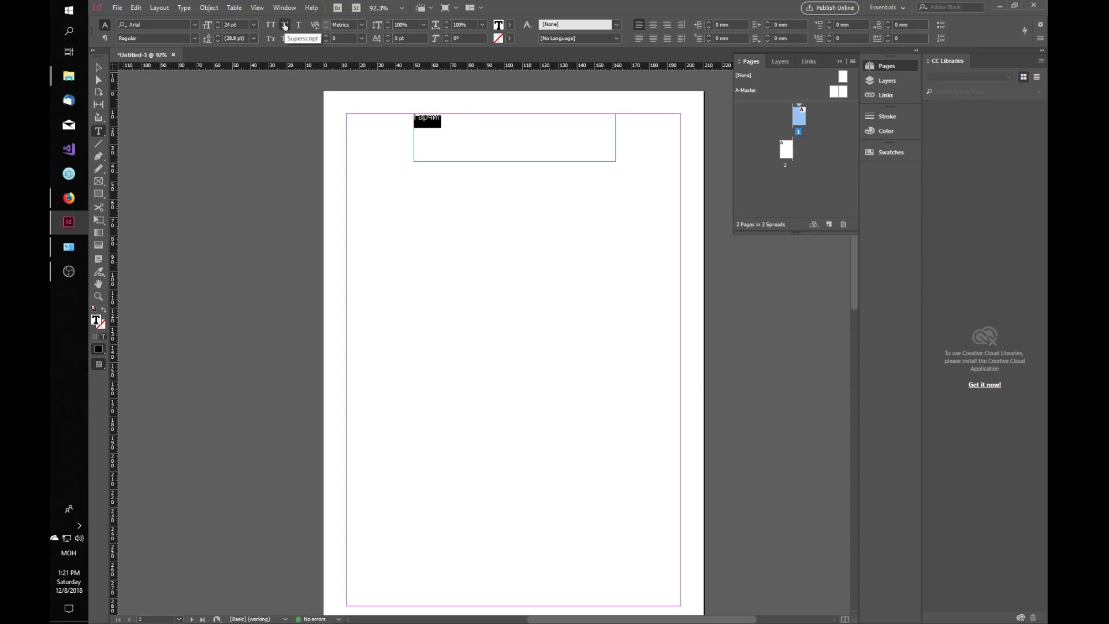
pyautogui.click(284, 24)
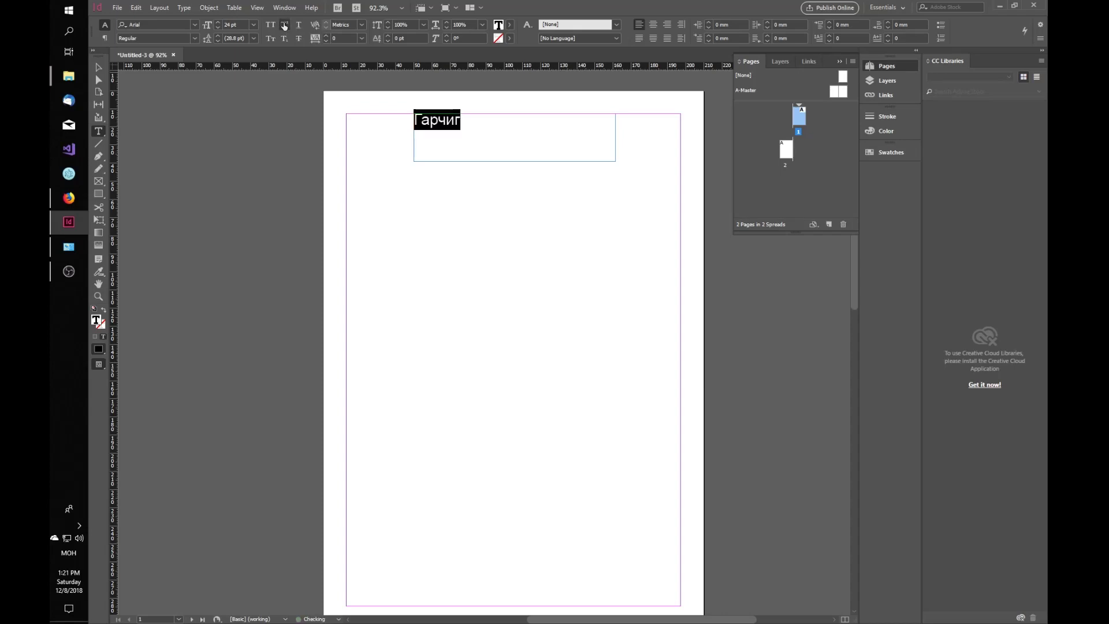
pyautogui.click(284, 38)
pyautogui.click(284, 38)
pyautogui.click(270, 39)
pyautogui.click(272, 24)
pyautogui.click(271, 24)
# Step: Set the title's font style to Bold Italic and select all its text again
pyautogui.click(193, 39)
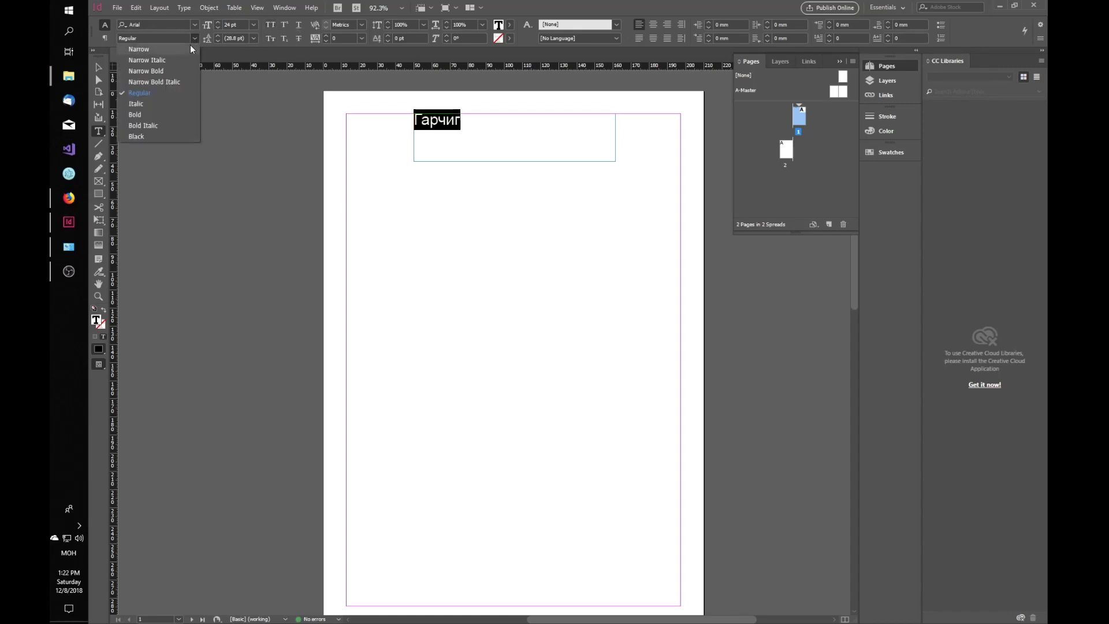
pyautogui.click(150, 126)
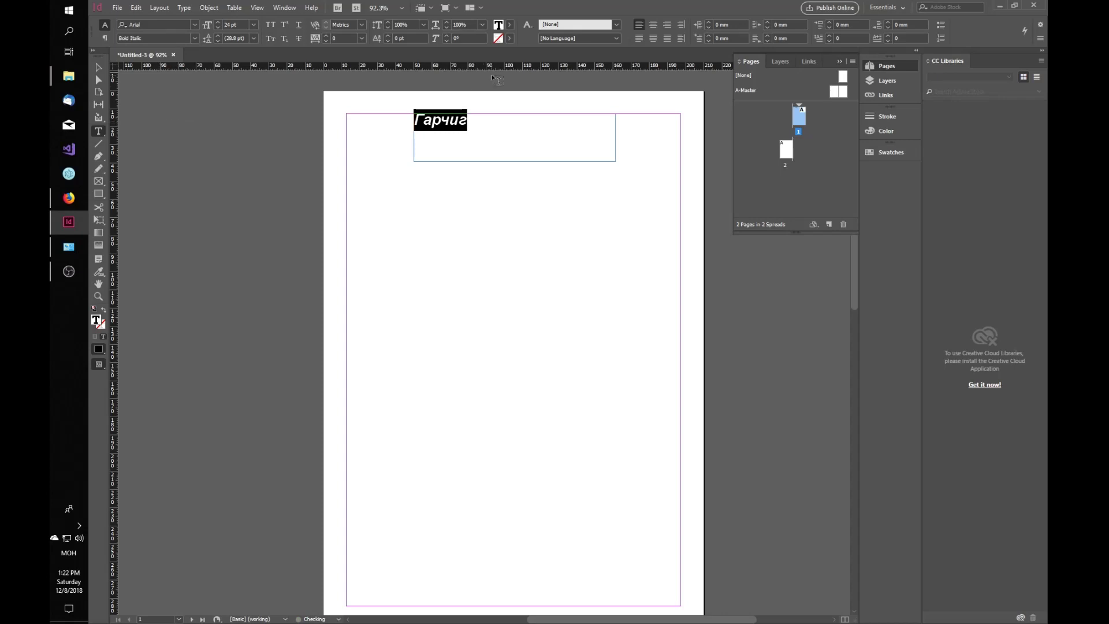
pyautogui.click(473, 121)
pyautogui.hotkey('ctrl', 'a')
pyautogui.click(363, 25)
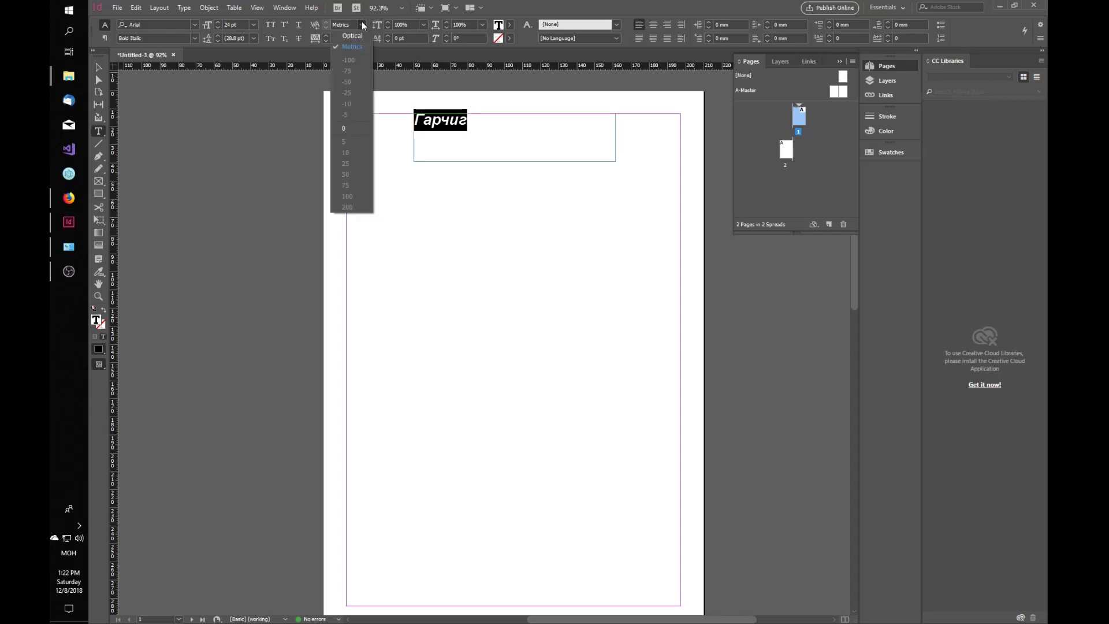
pyautogui.click(363, 25)
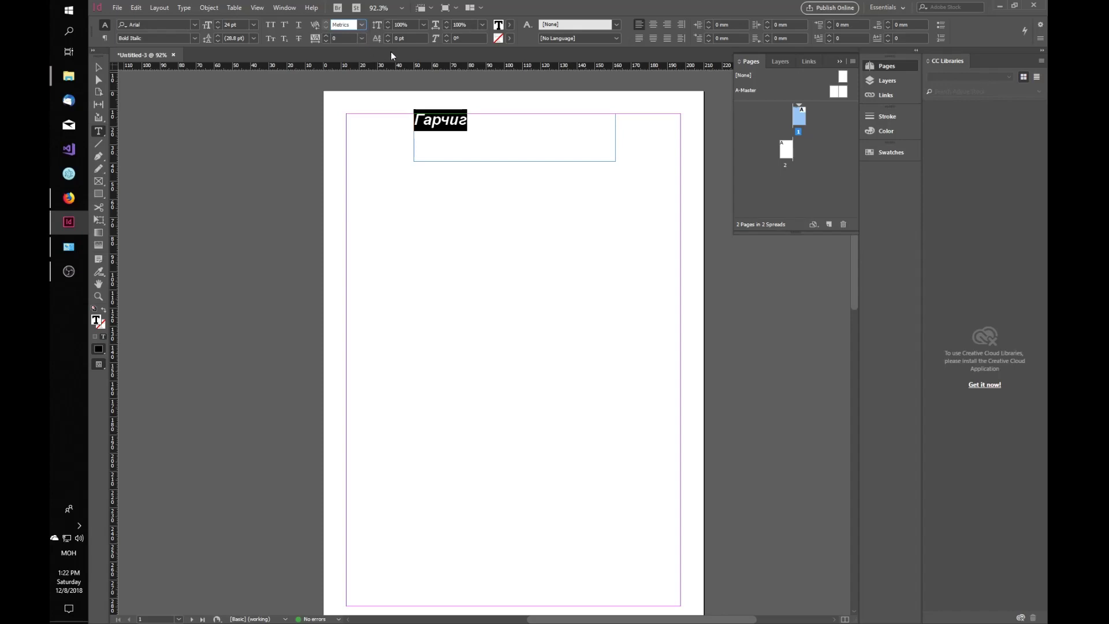
pyautogui.click(424, 24)
pyautogui.click(424, 26)
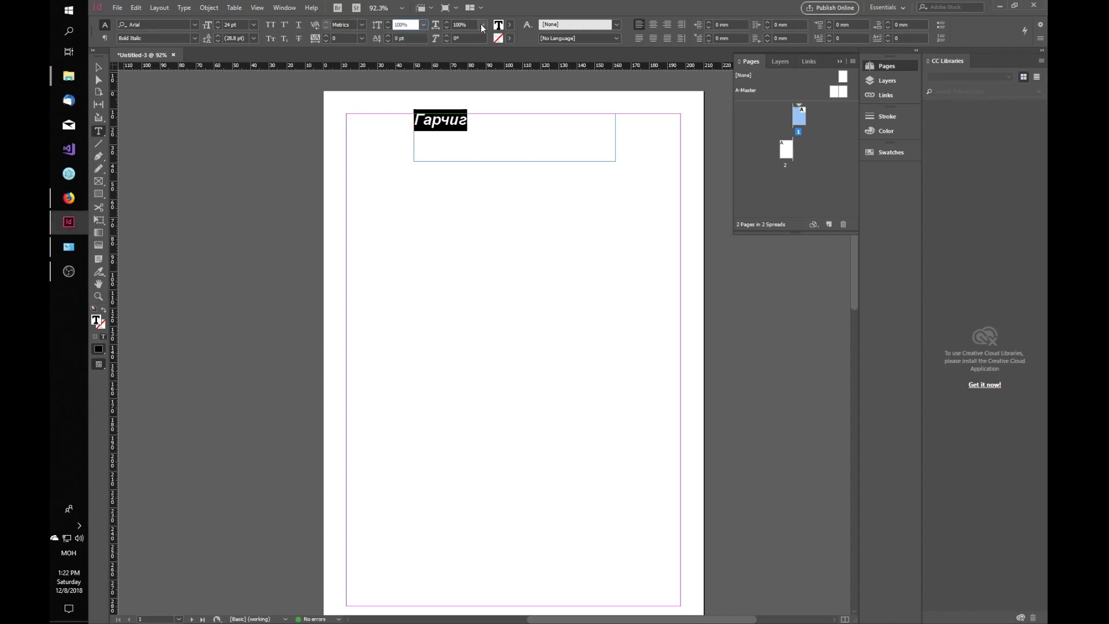
# Step: Try a 200% horizontal scale on the title text and return it to 100%
pyautogui.moveTo(484, 119); pyautogui.dragTo(392, 125)
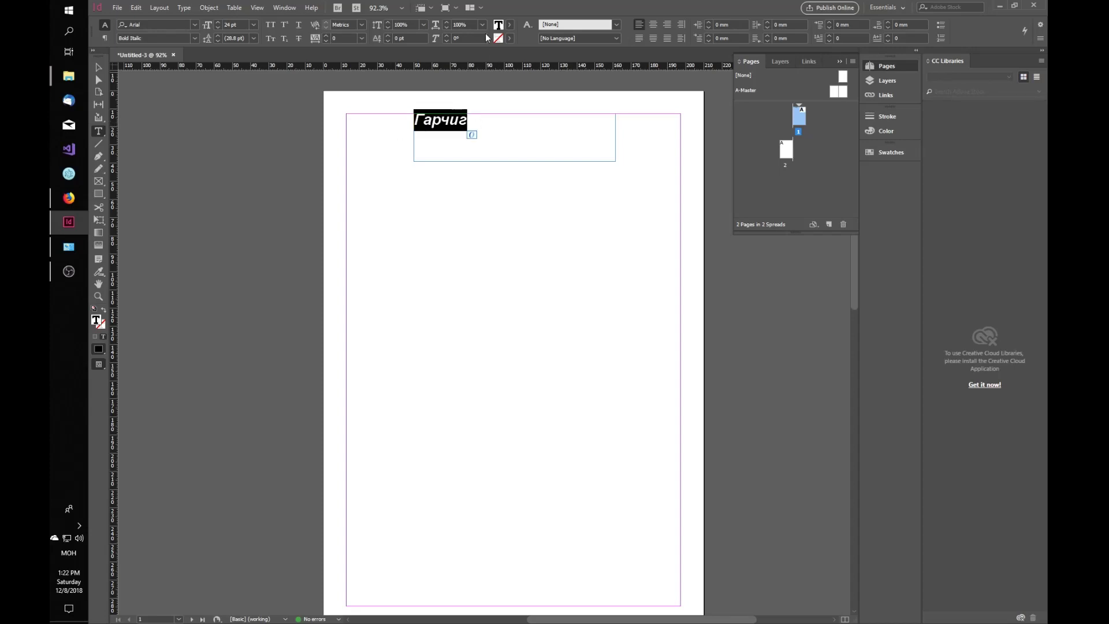
pyautogui.click(448, 23)
pyautogui.click(448, 23)
pyautogui.click(448, 23)
pyautogui.click(447, 23)
pyautogui.click(482, 24)
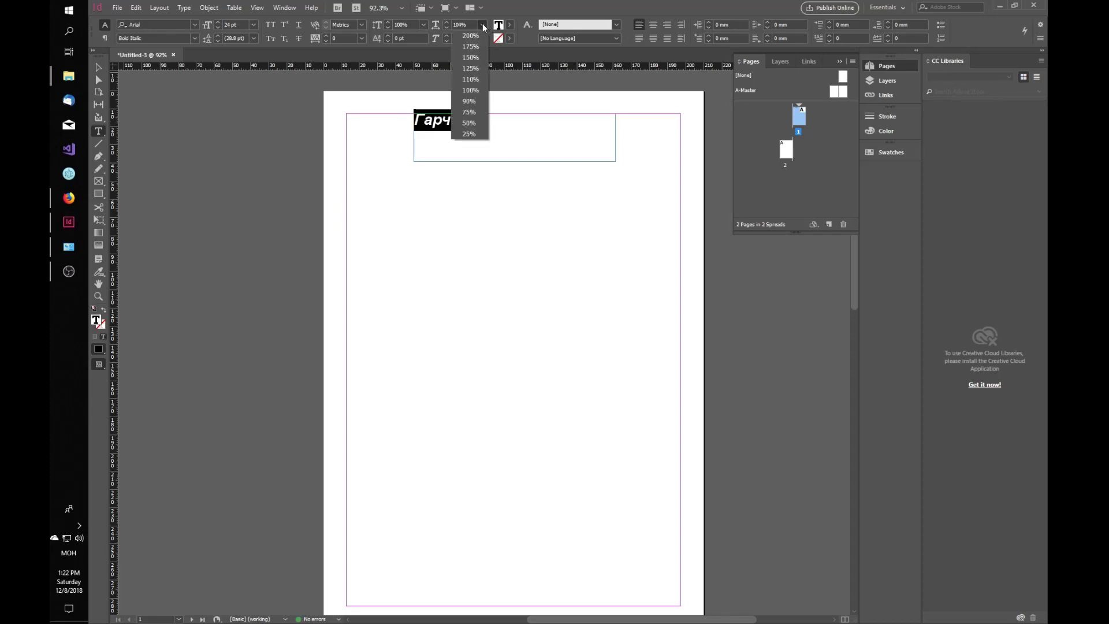
pyautogui.click(470, 36)
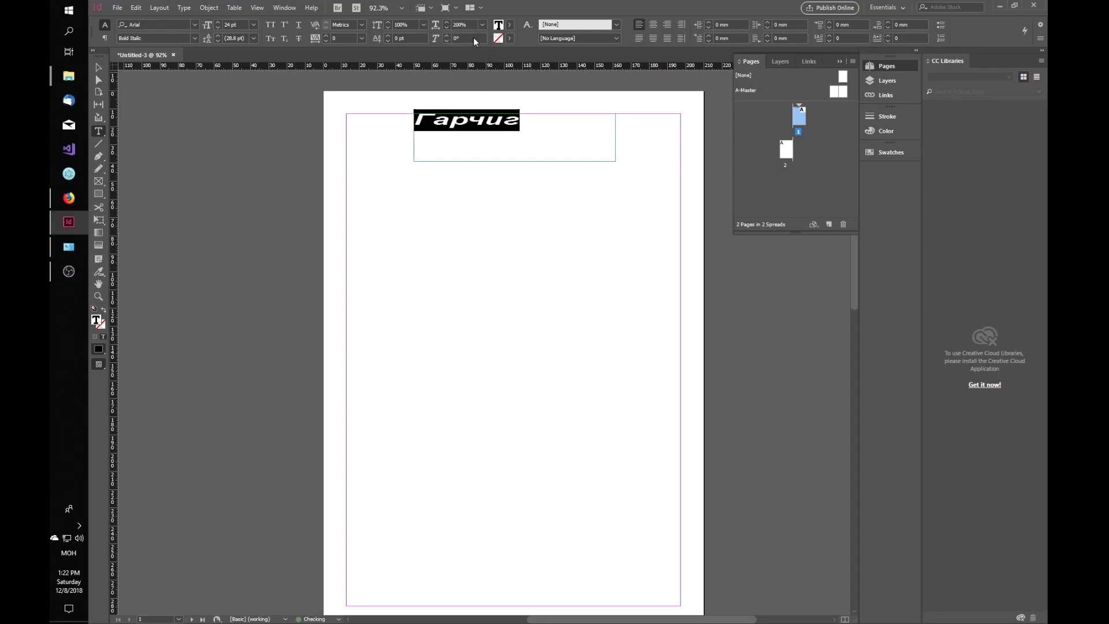
pyautogui.click(485, 25)
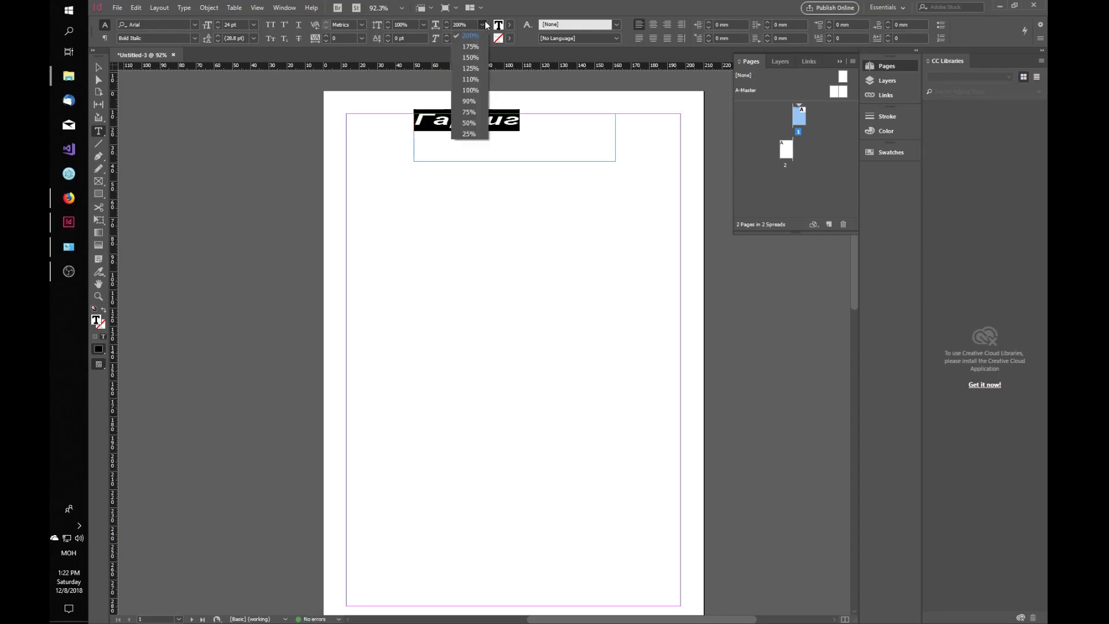
pyautogui.click(470, 90)
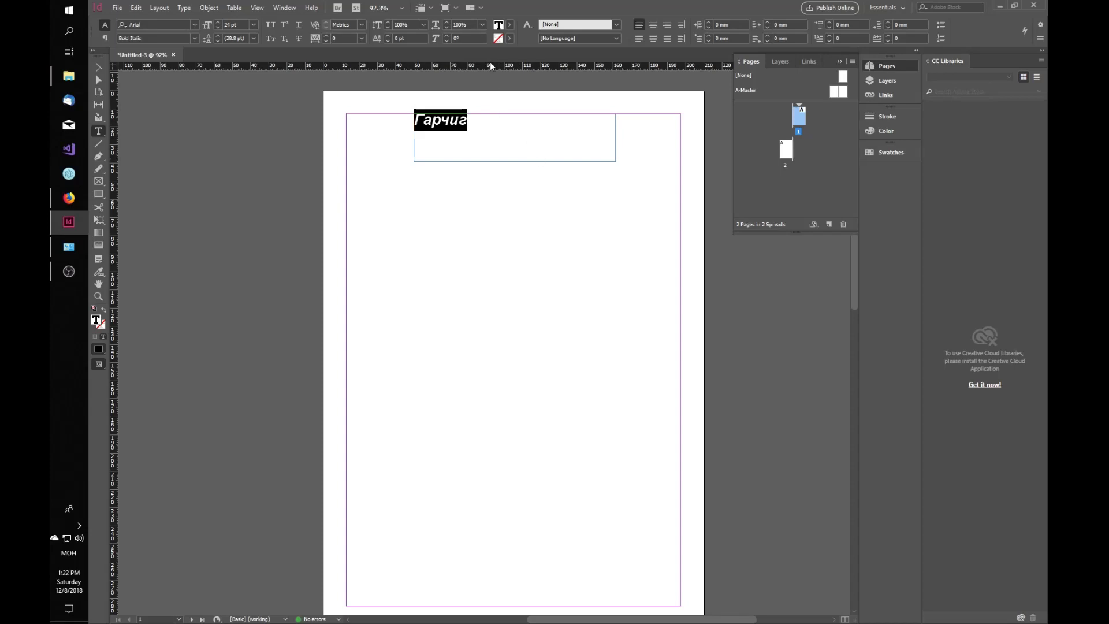
# Step: Select the title and fill its text with the magenta swatch C=0 M=100 Y=0 K=0
pyautogui.click(479, 133)
pyautogui.doubleClick(486, 125)
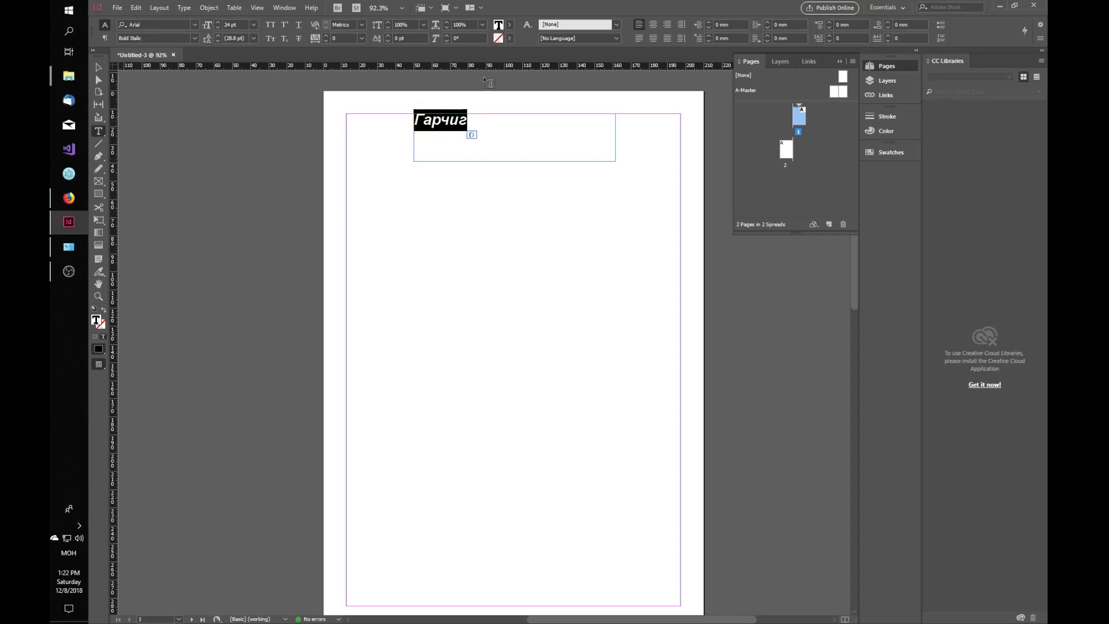
pyautogui.click(510, 25)
pyautogui.scroll(-1, 453, 113)
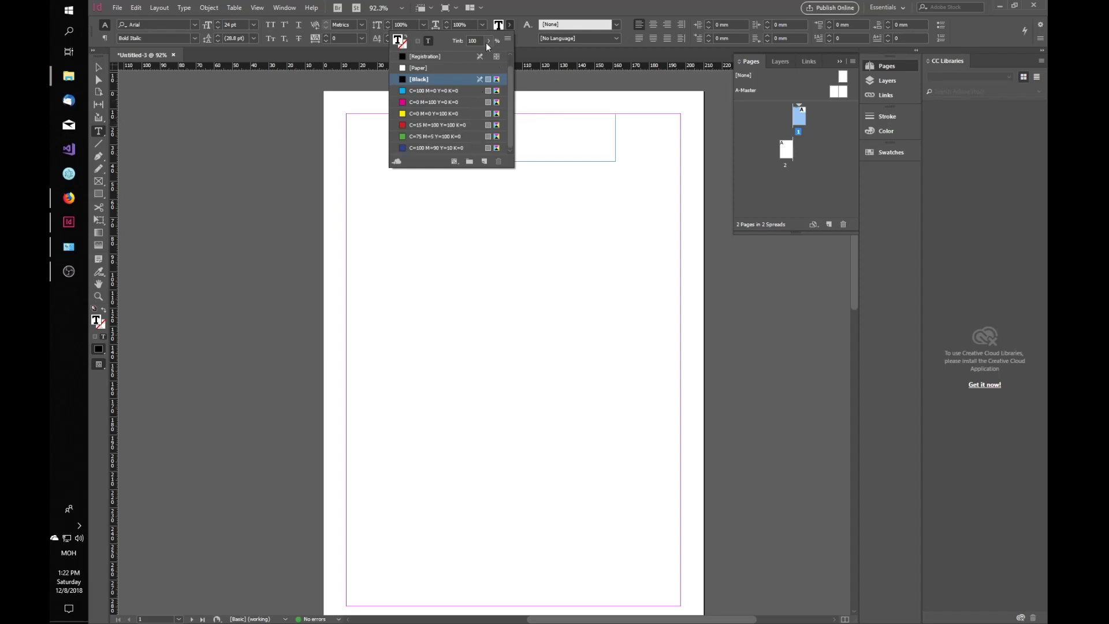
pyautogui.scroll(1, 426, 132)
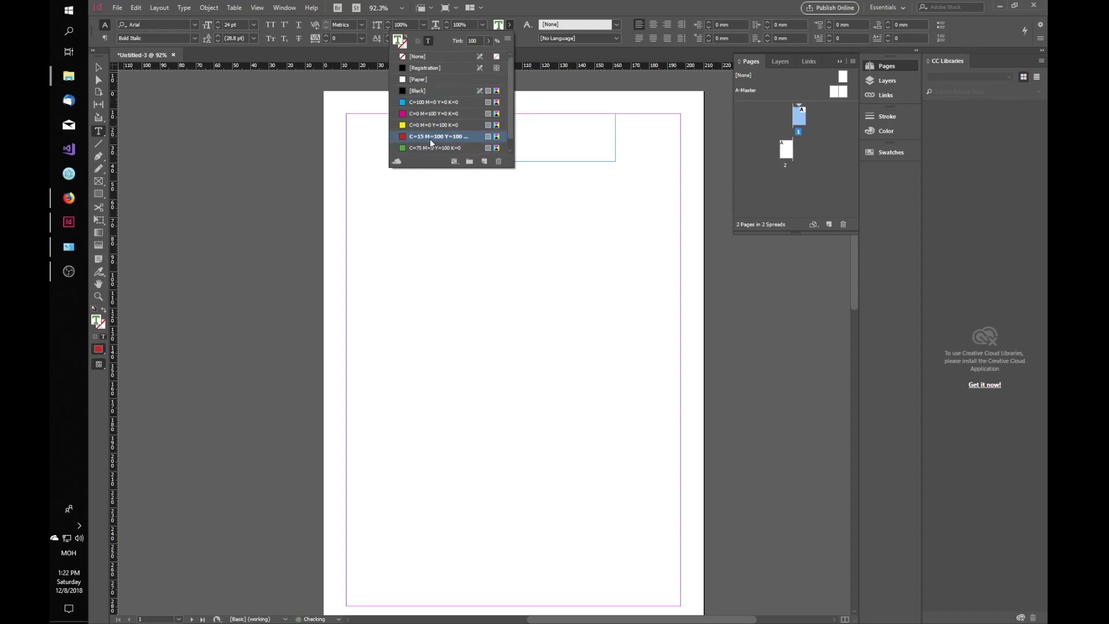
pyautogui.click(430, 138)
pyautogui.moveTo(430, 91); pyautogui.dragTo(424, 113)
pyautogui.scroll(-1, 422, 116)
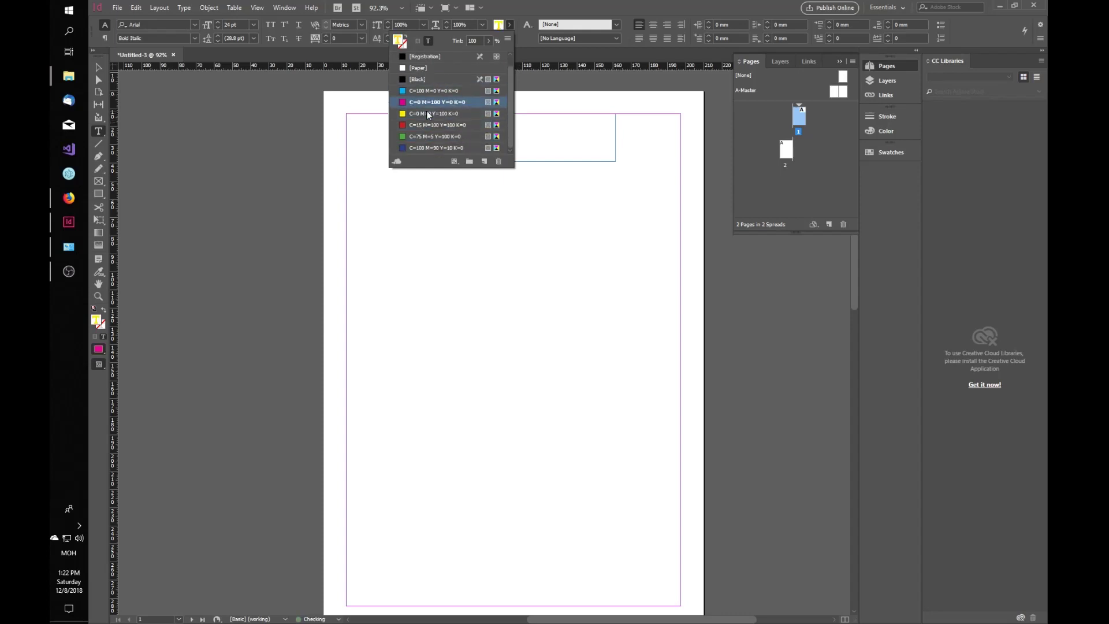
pyautogui.click(510, 25)
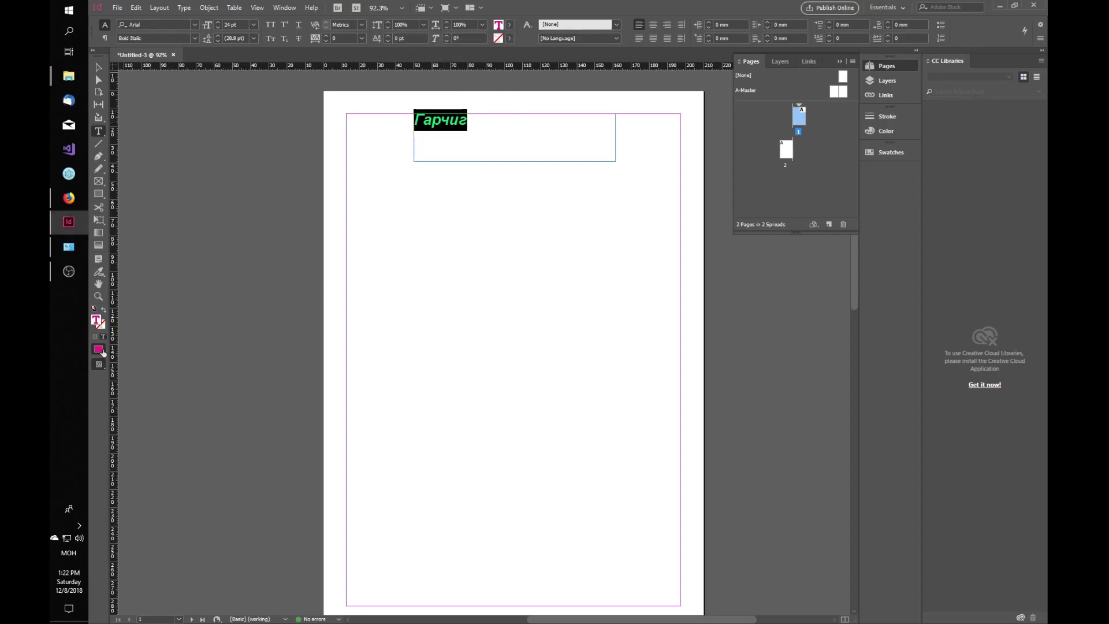
# Step: Fill the title's text with a custom light periwinkle blue from the Color Picker, check it deselected and reselect the title
pyautogui.doubleClick(96, 319)
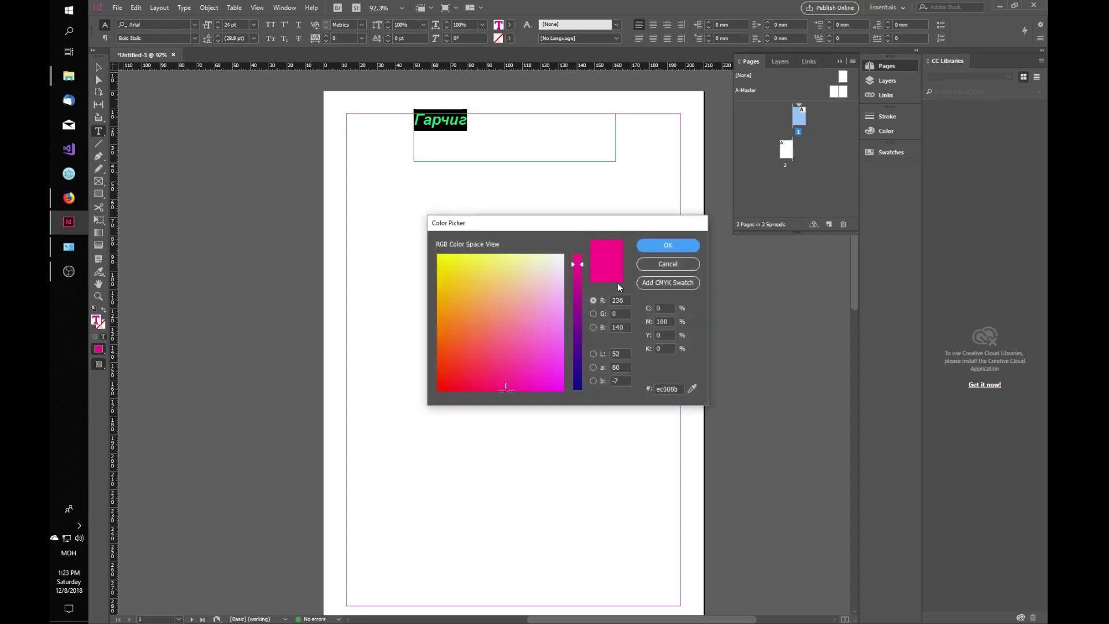
pyautogui.click(668, 264)
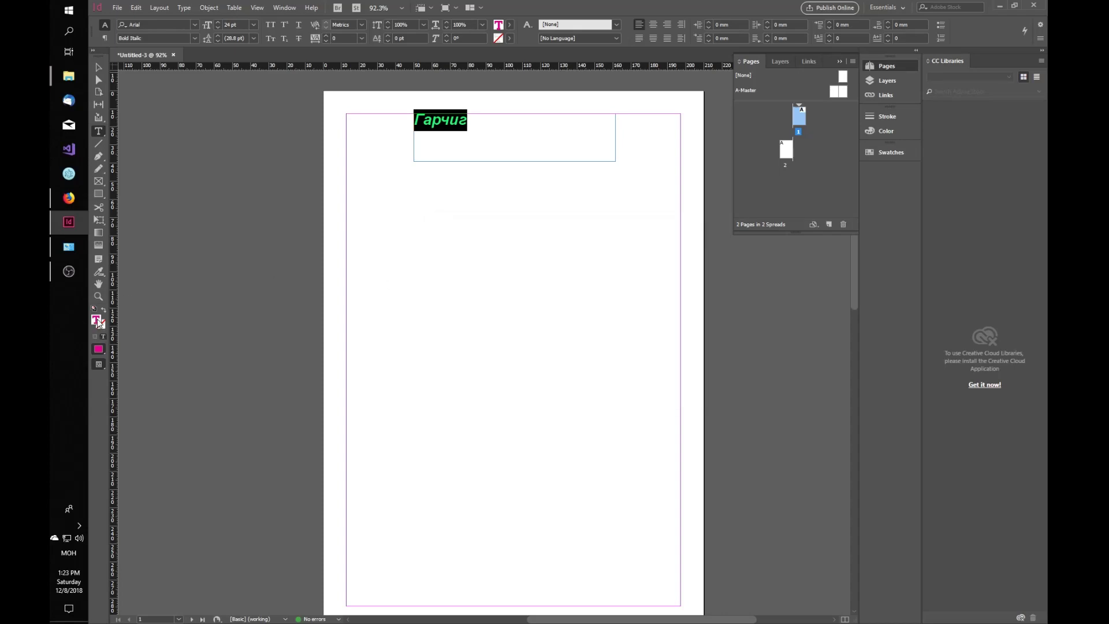
pyautogui.doubleClick(98, 321)
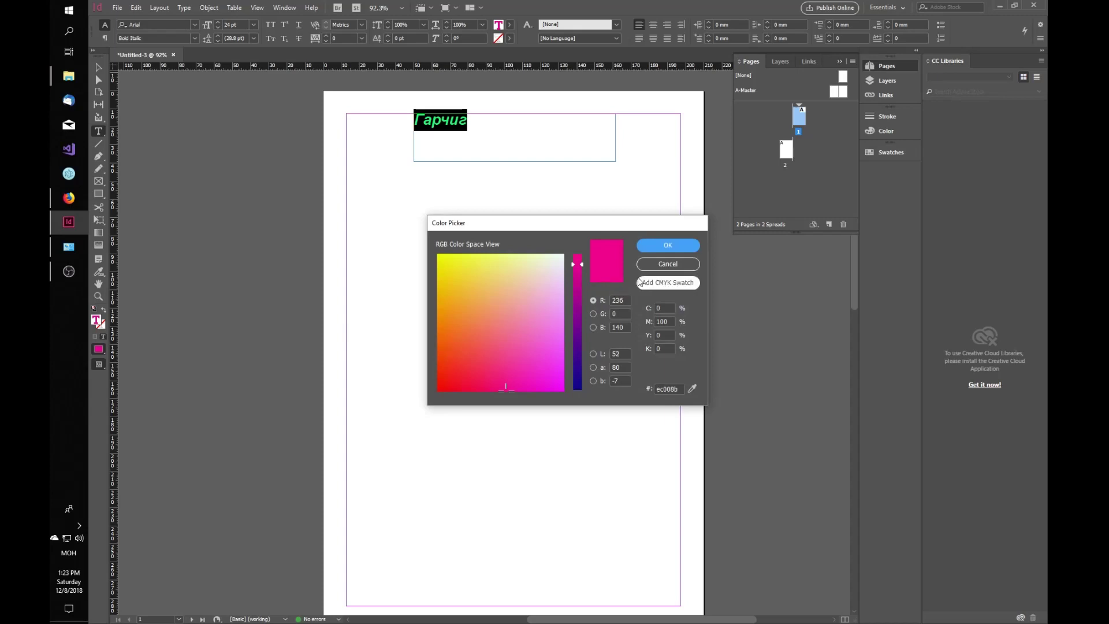
pyautogui.moveTo(503, 315)
pyautogui.mouseDown()
pyautogui.moveTo(470, 268)
pyautogui.moveTo(506, 317)
pyautogui.mouseUp()
pyautogui.moveTo(576, 317); pyautogui.dragTo(564, 286)
pyautogui.click(546, 318)
pyautogui.click(558, 291)
pyautogui.click(564, 301)
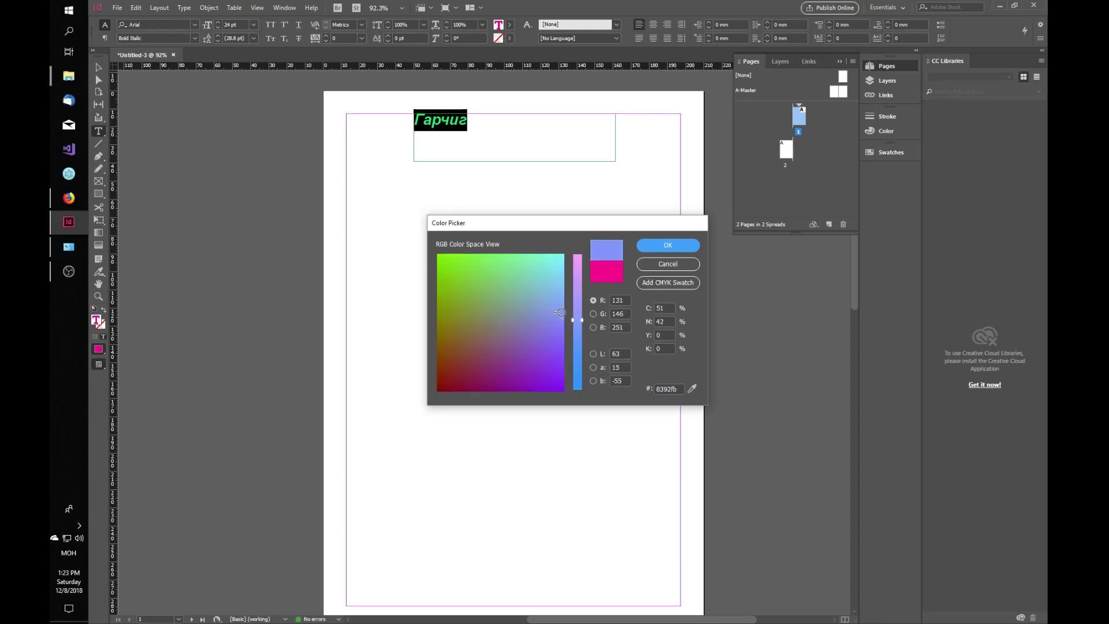
pyautogui.moveTo(682, 388); pyautogui.dragTo(638, 392)
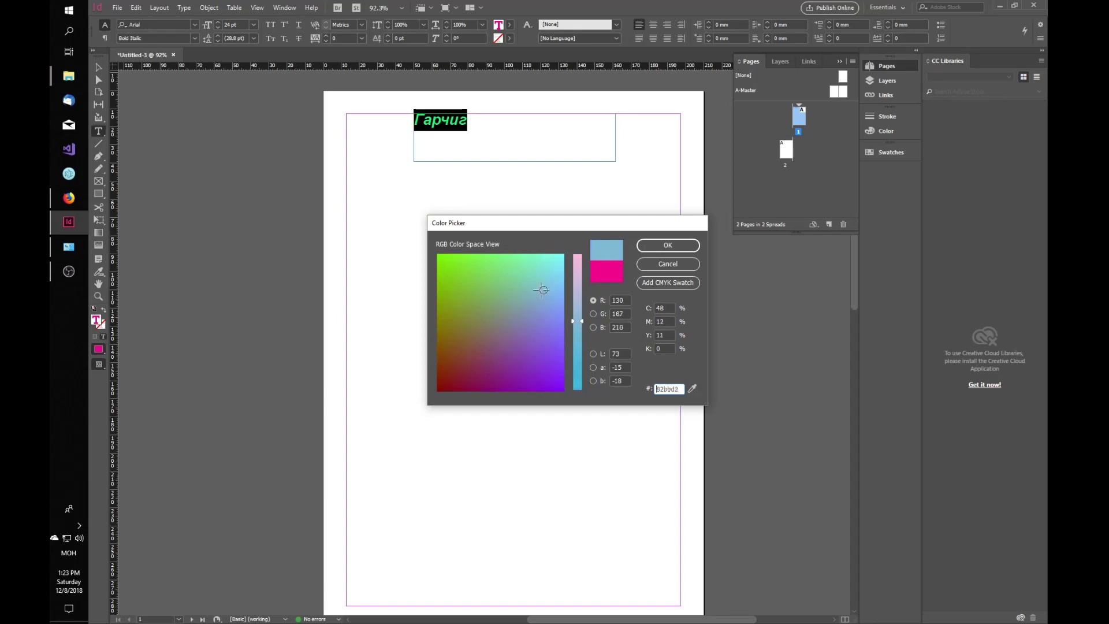
pyautogui.moveTo(564, 300); pyautogui.dragTo(579, 289)
pyautogui.click(668, 245)
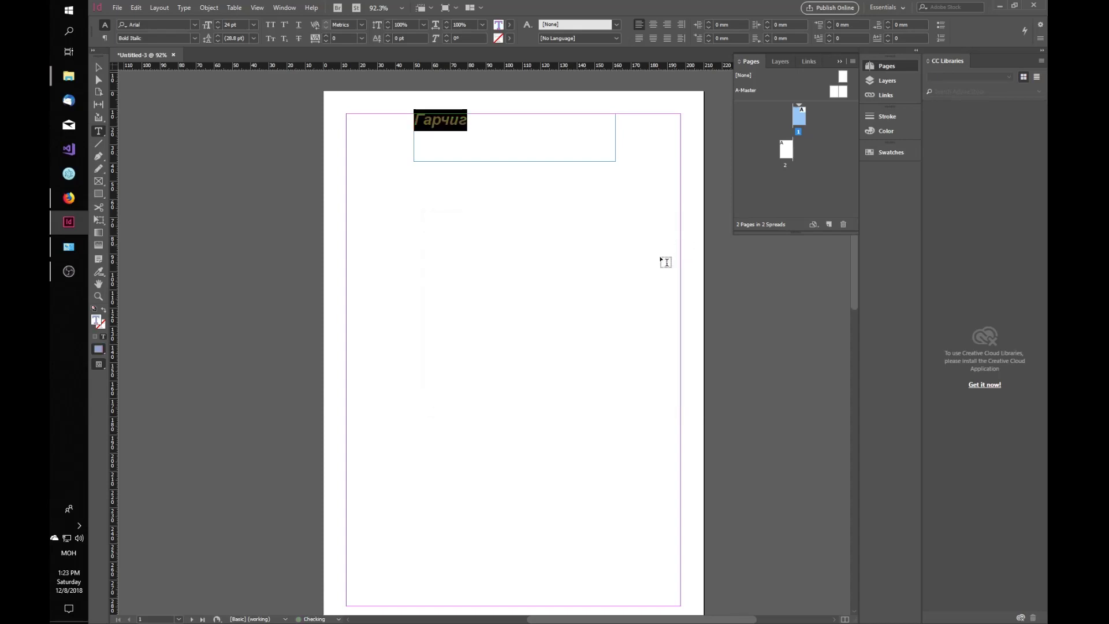
pyautogui.click(484, 131)
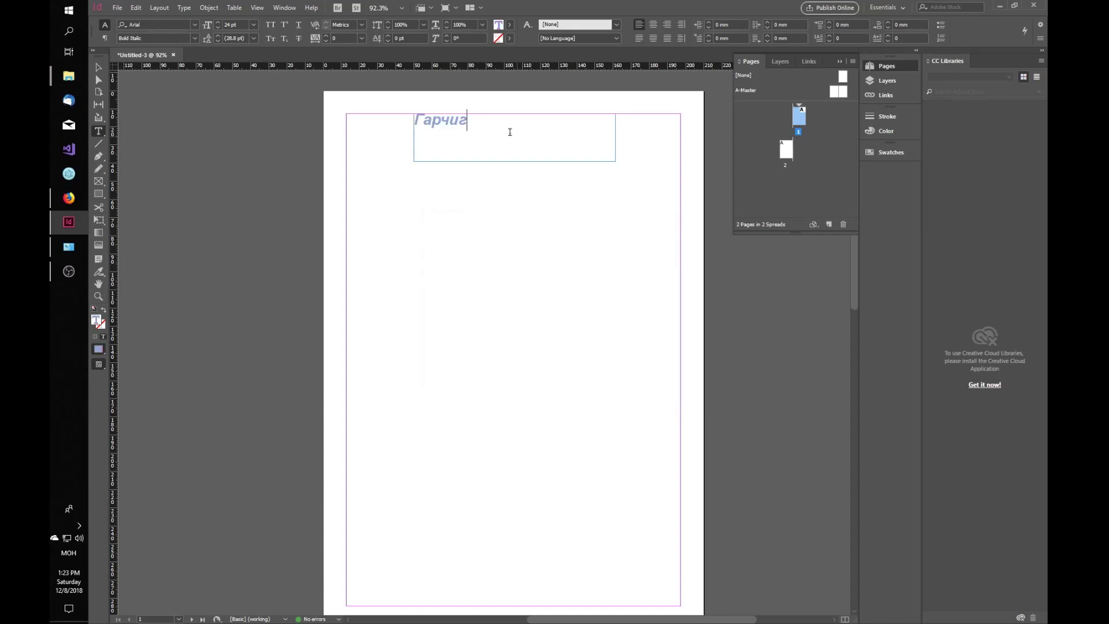
pyautogui.moveTo(510, 132); pyautogui.dragTo(400, 121)
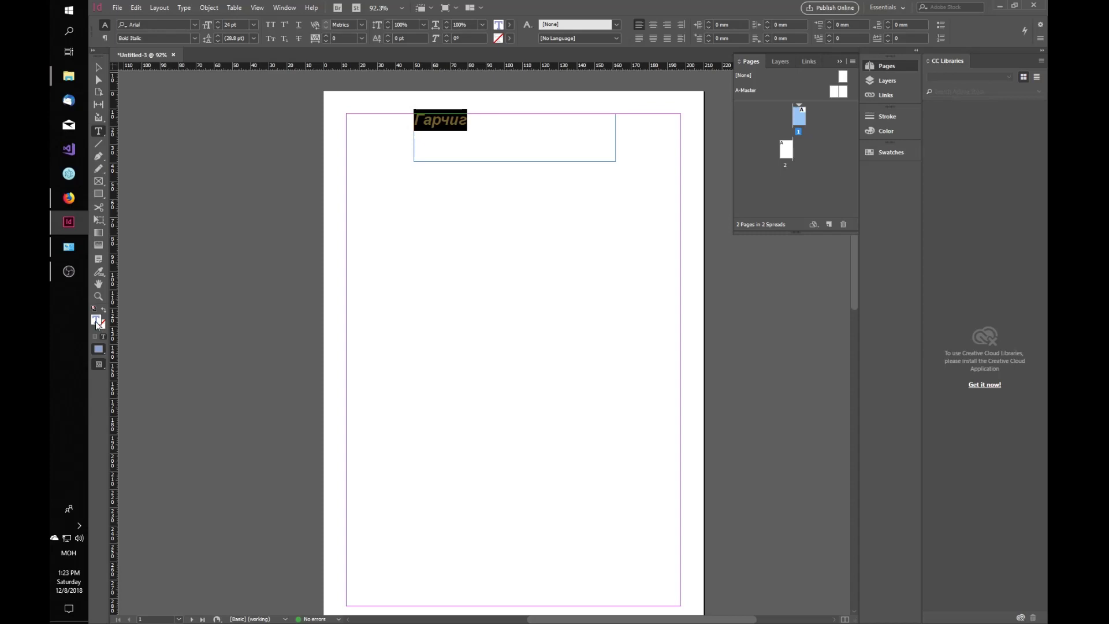
# Step: Fill the title's text with the custom purple C=69 M=73 Y=0 K=0 from the Color Picker, check it deselected and reselect the title
pyautogui.doubleClick(96, 321)
pyautogui.moveTo(521, 321); pyautogui.dragTo(505, 347)
pyautogui.moveTo(580, 315); pyautogui.dragTo(579, 326)
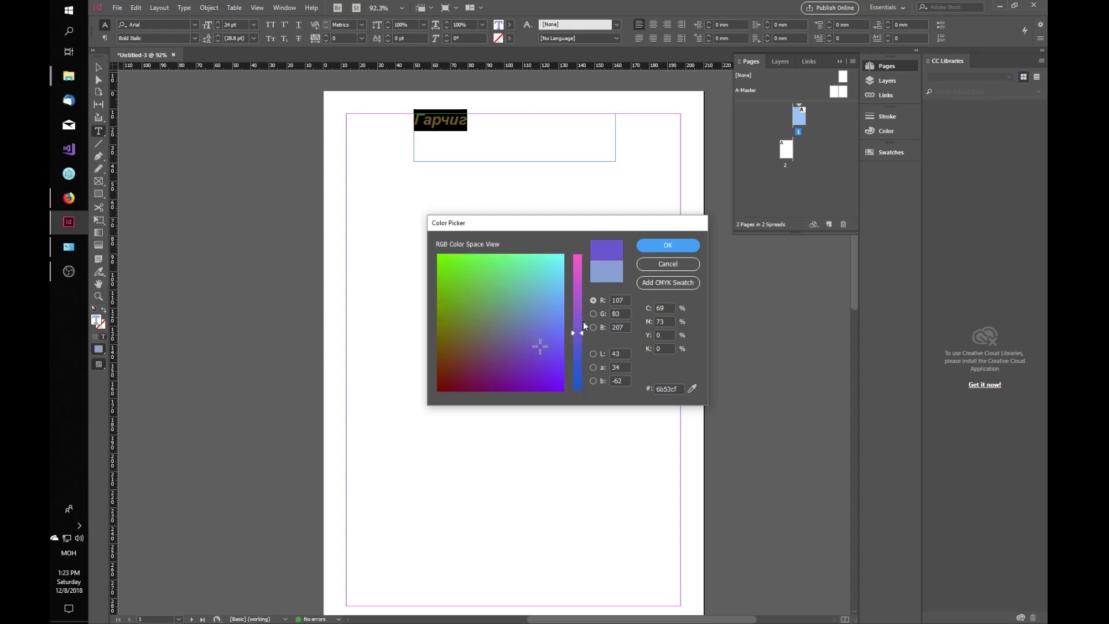
pyautogui.click(665, 246)
pyautogui.click(492, 124)
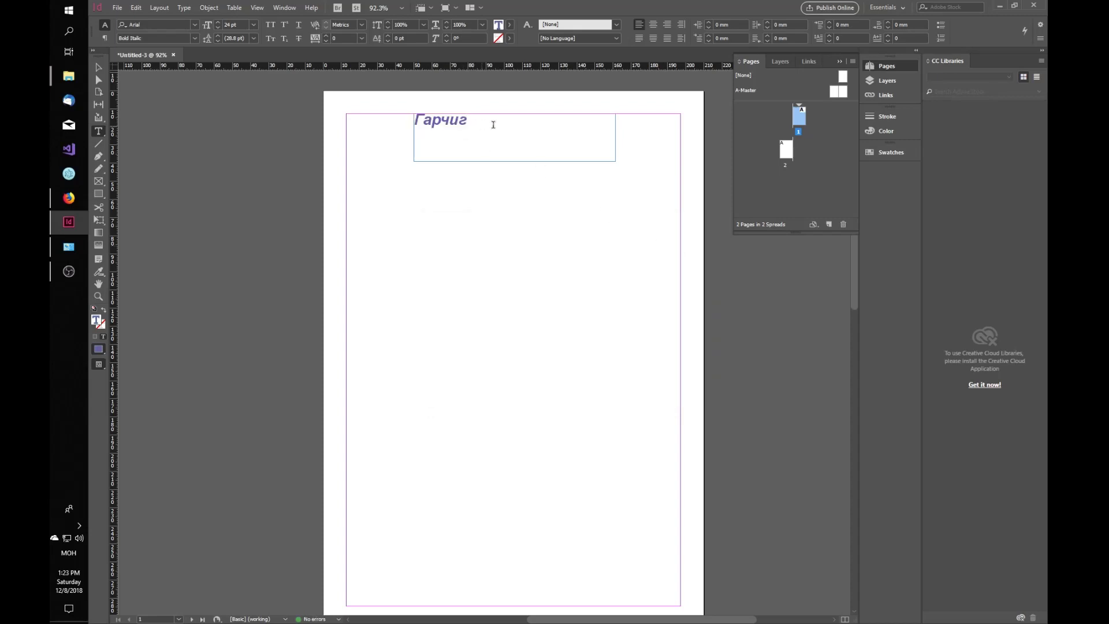
pyautogui.moveTo(492, 123); pyautogui.dragTo(384, 120)
pyautogui.click(496, 125)
pyautogui.moveTo(471, 123); pyautogui.dragTo(411, 126)
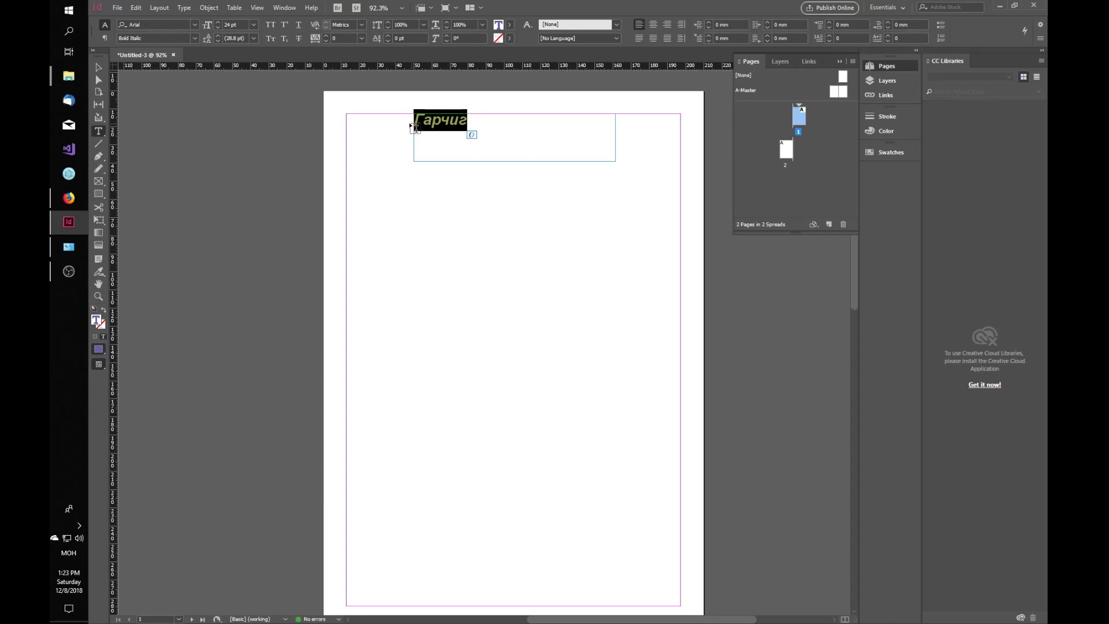
# Step: Look through the fill swatches available for the title's text
pyautogui.click(509, 24)
pyautogui.scroll(1, 473, 129)
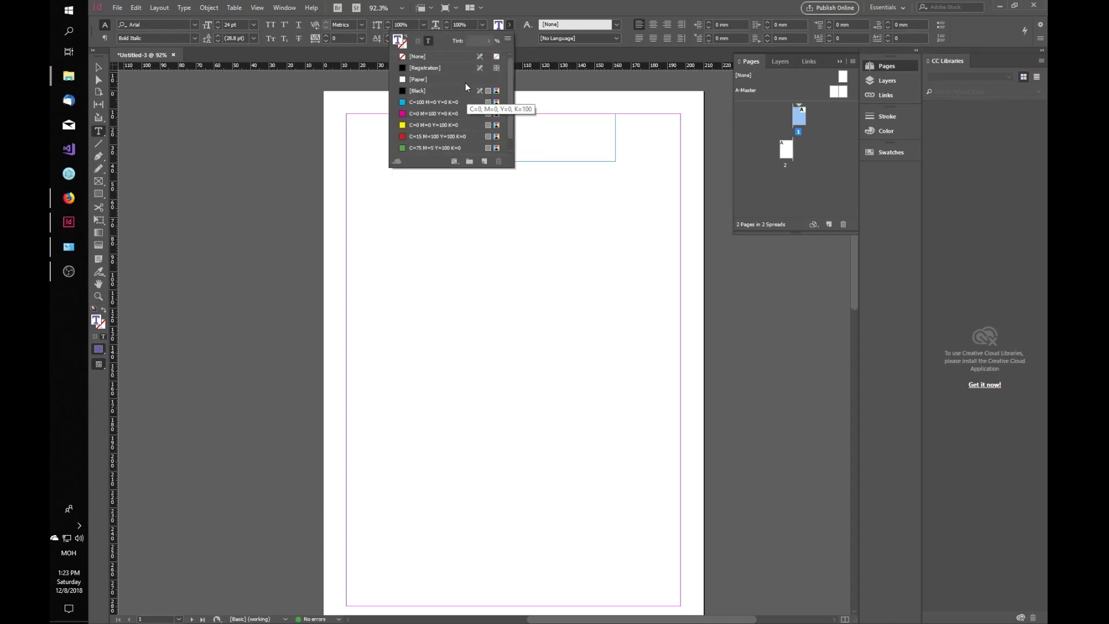
pyautogui.click(509, 24)
pyautogui.click(509, 25)
pyautogui.click(509, 24)
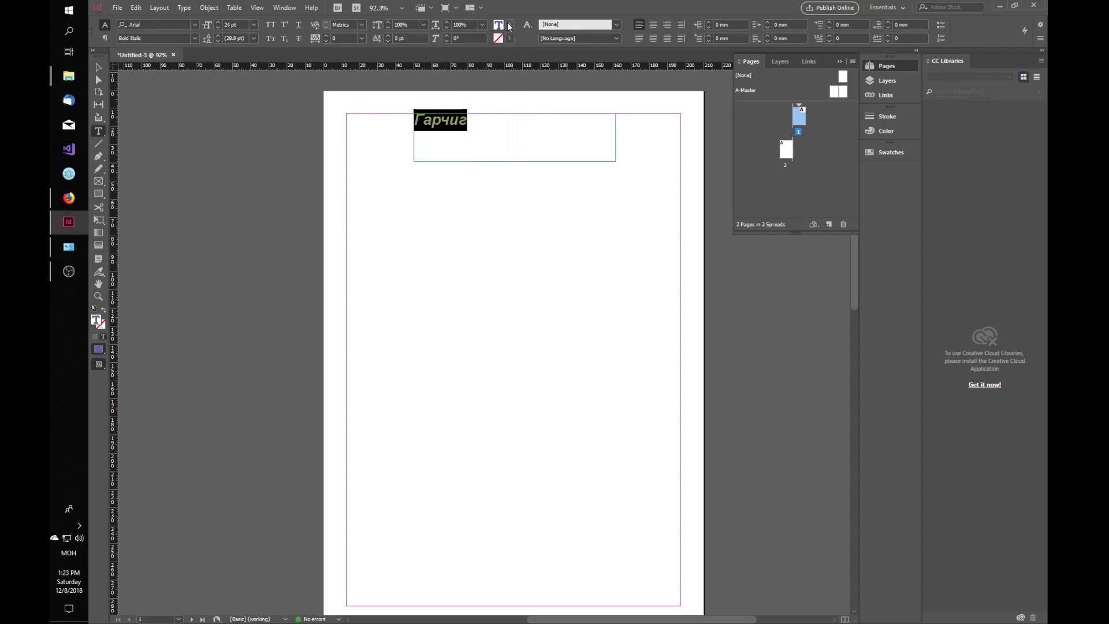
pyautogui.click(510, 24)
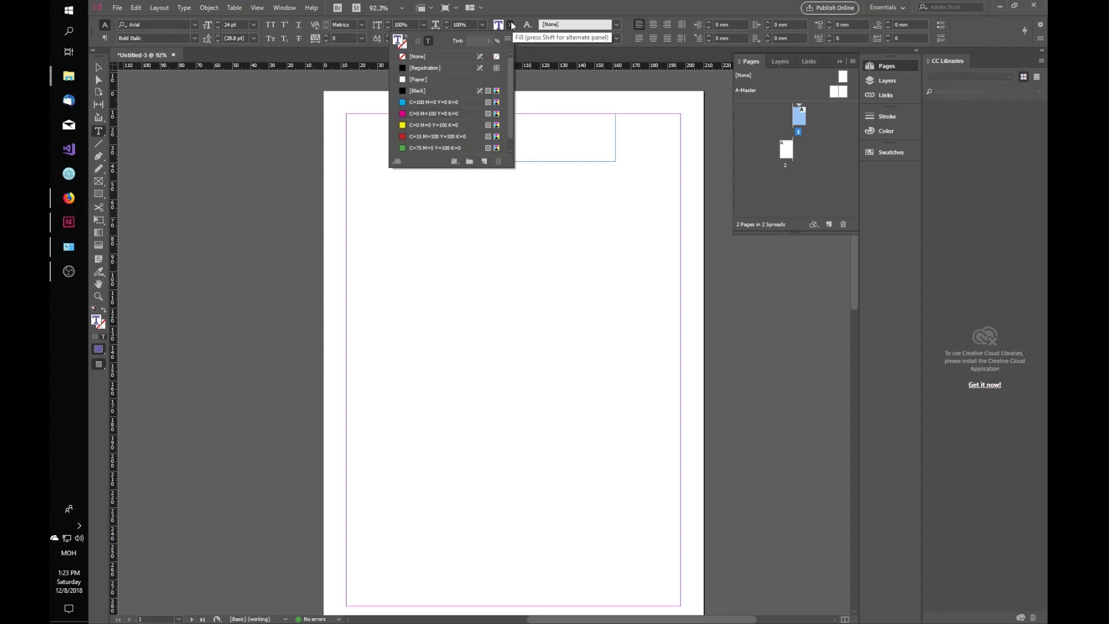
pyautogui.click(511, 25)
pyautogui.click(510, 24)
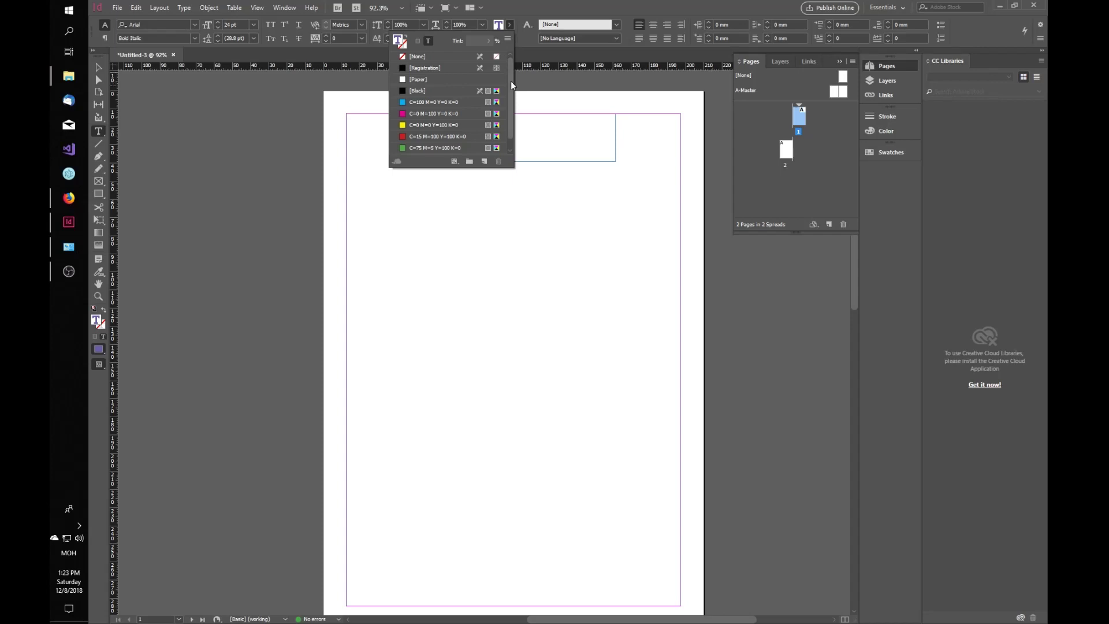
pyautogui.click(511, 24)
# Step: Save the title's current purple fill colour C=69 M=73 Y=0 K=0 as a new swatch
pyautogui.click(511, 25)
pyautogui.scroll(-1, 442, 123)
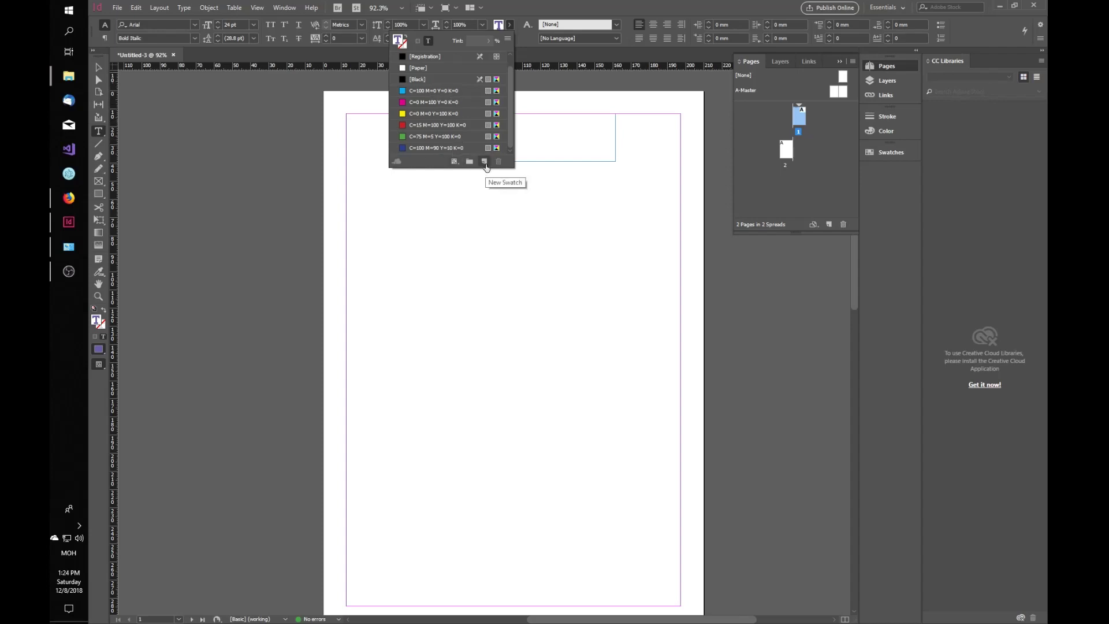
pyautogui.click(486, 168)
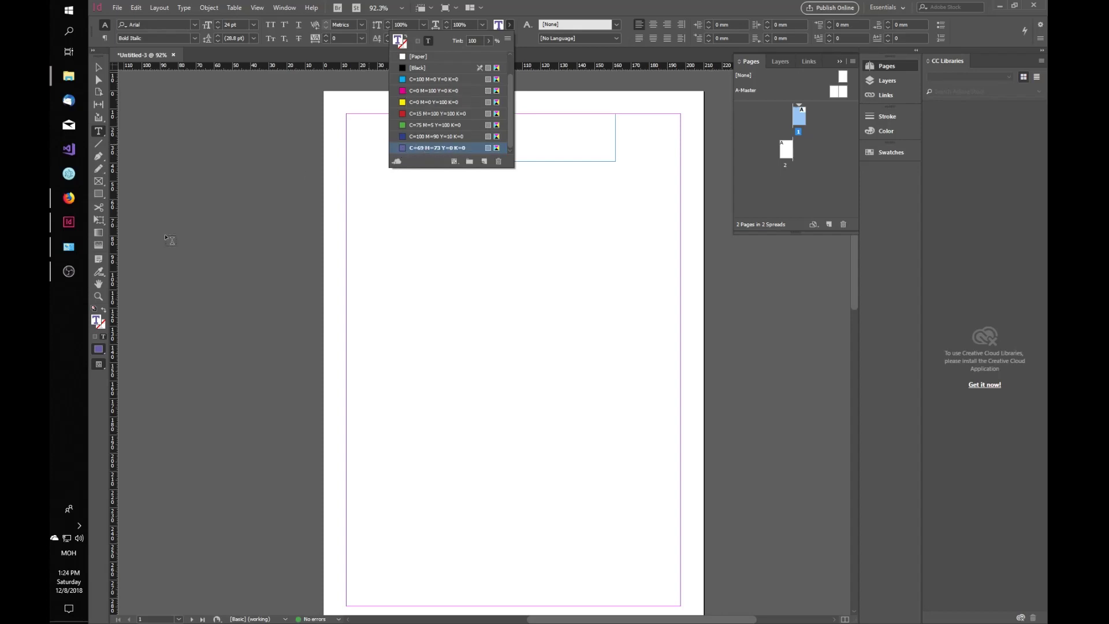
# Step: Examine the title's fill colour in the Color Picker and the display options of the fill swatches, leaving both unchanged
pyautogui.doubleClick(97, 321)
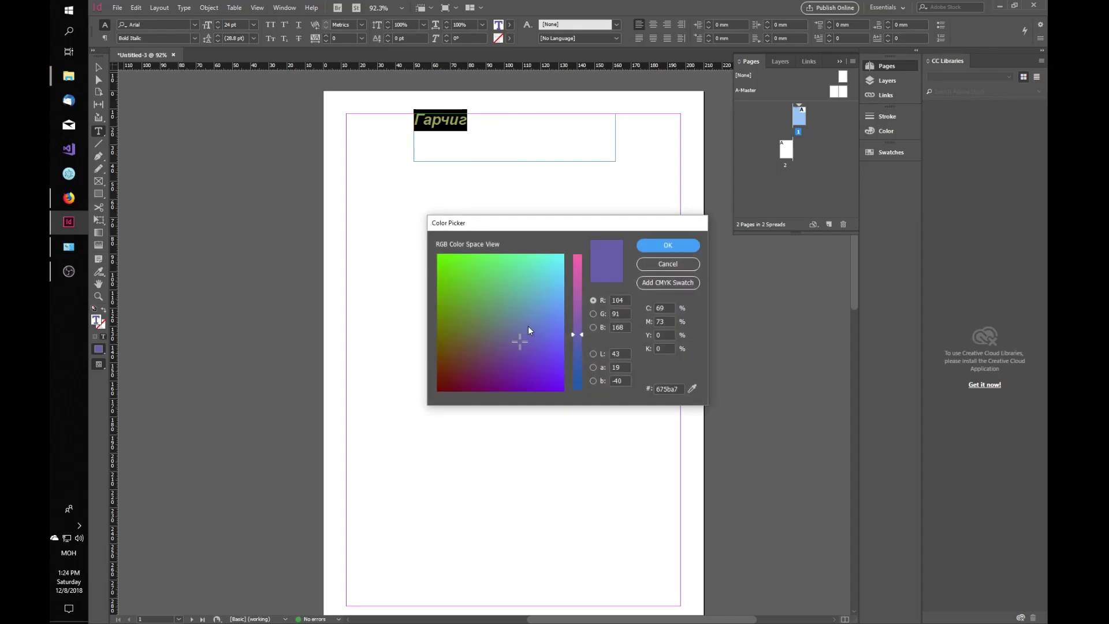
pyautogui.click(664, 263)
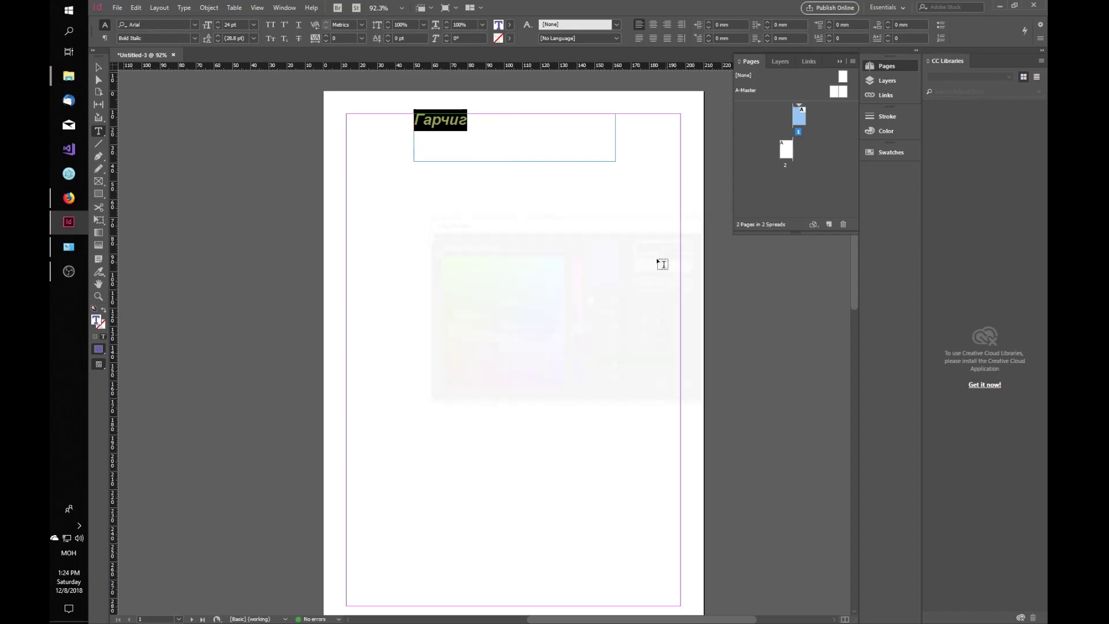
pyautogui.click(485, 128)
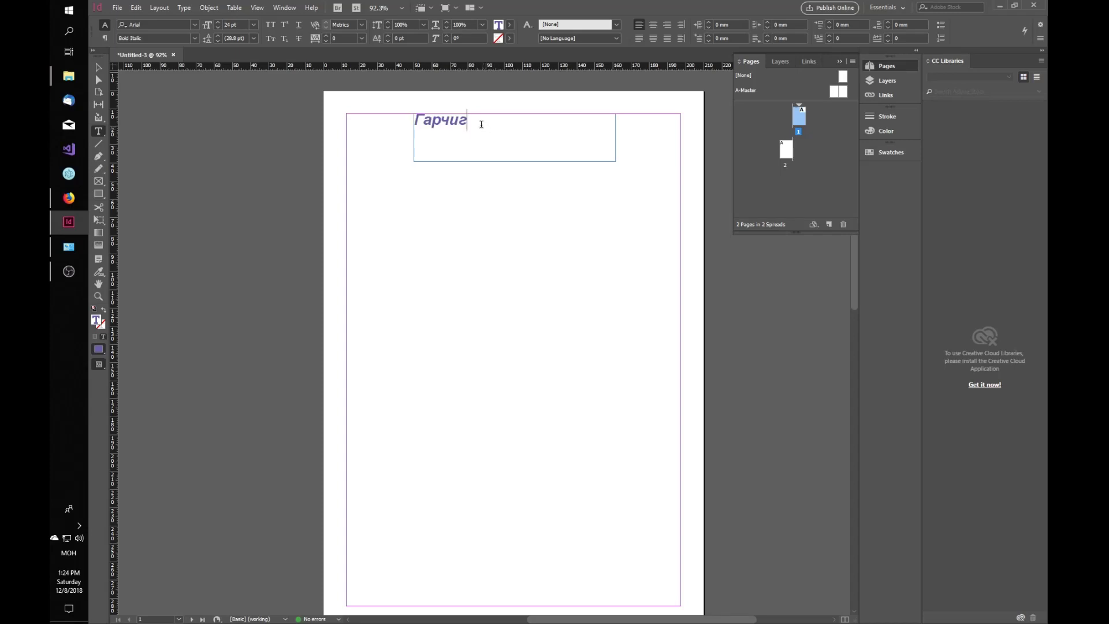
pyautogui.moveTo(478, 121); pyautogui.dragTo(393, 109)
pyautogui.click(509, 25)
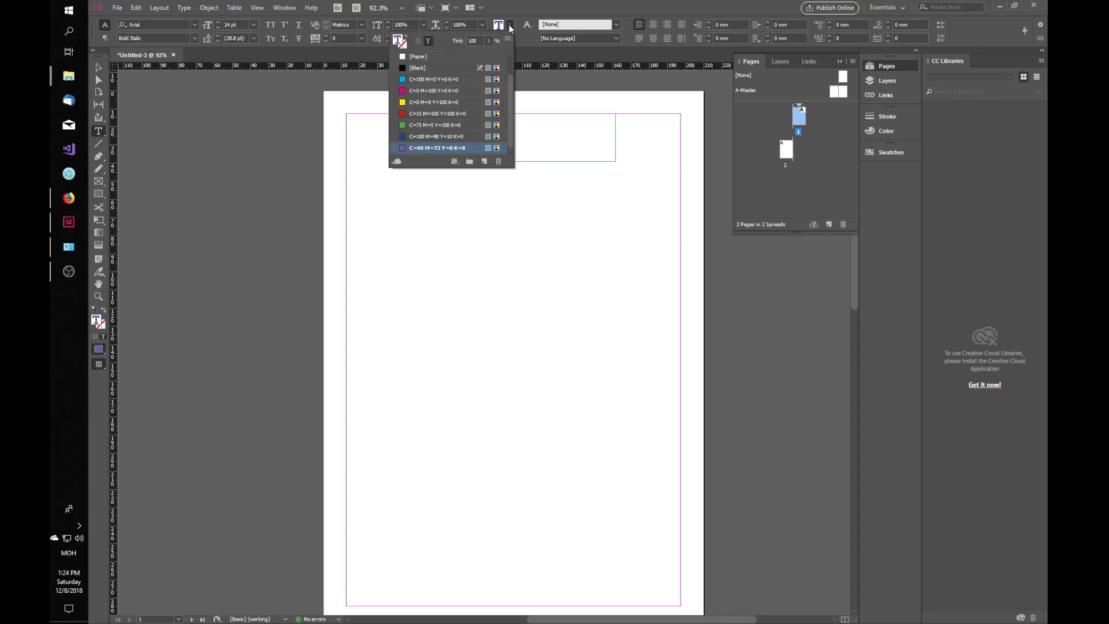
pyautogui.click(510, 25)
pyautogui.click(509, 25)
pyautogui.click(455, 163)
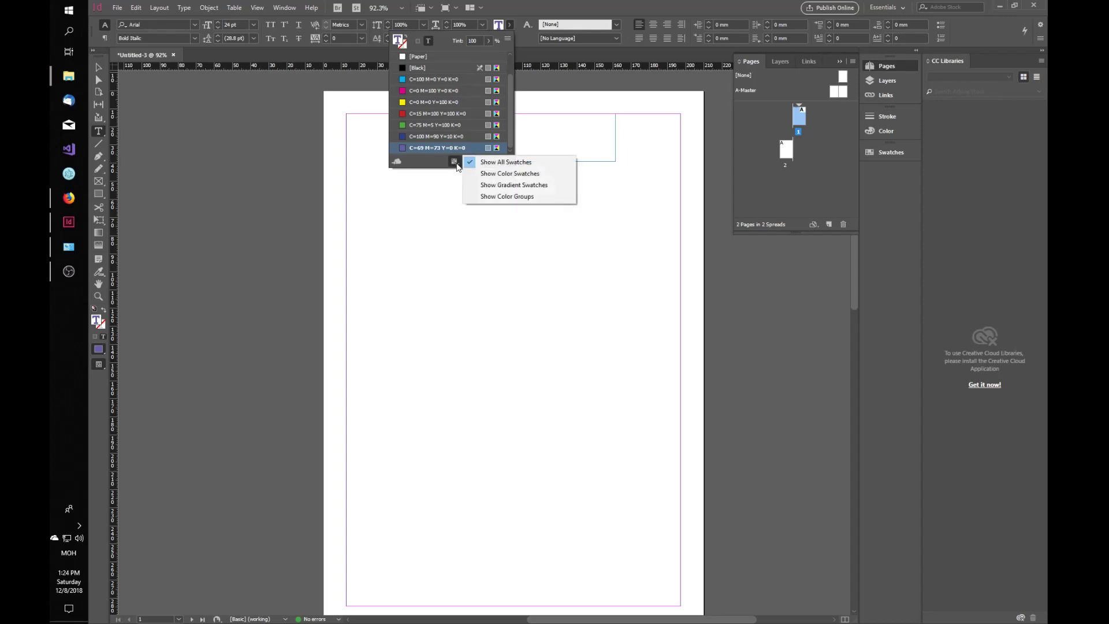
pyautogui.click(509, 25)
pyautogui.click(488, 130)
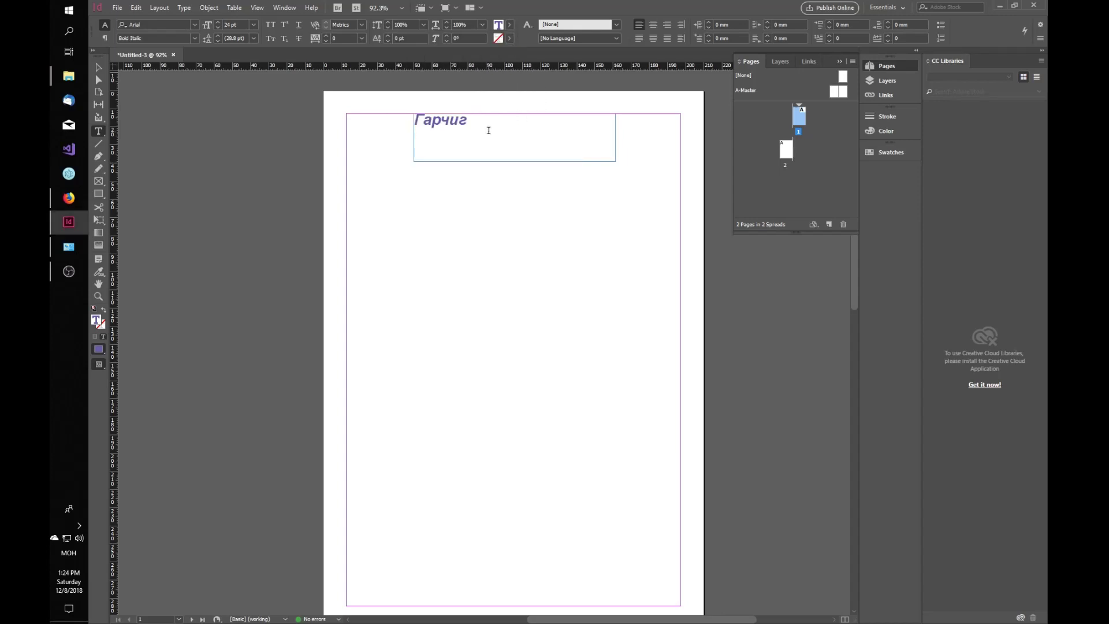
# Step: Select the title and give its text a pale pink stroke, C=0 M=28 Y=11 K=0, from the Color Picker
pyautogui.moveTo(489, 130); pyautogui.dragTo(399, 116)
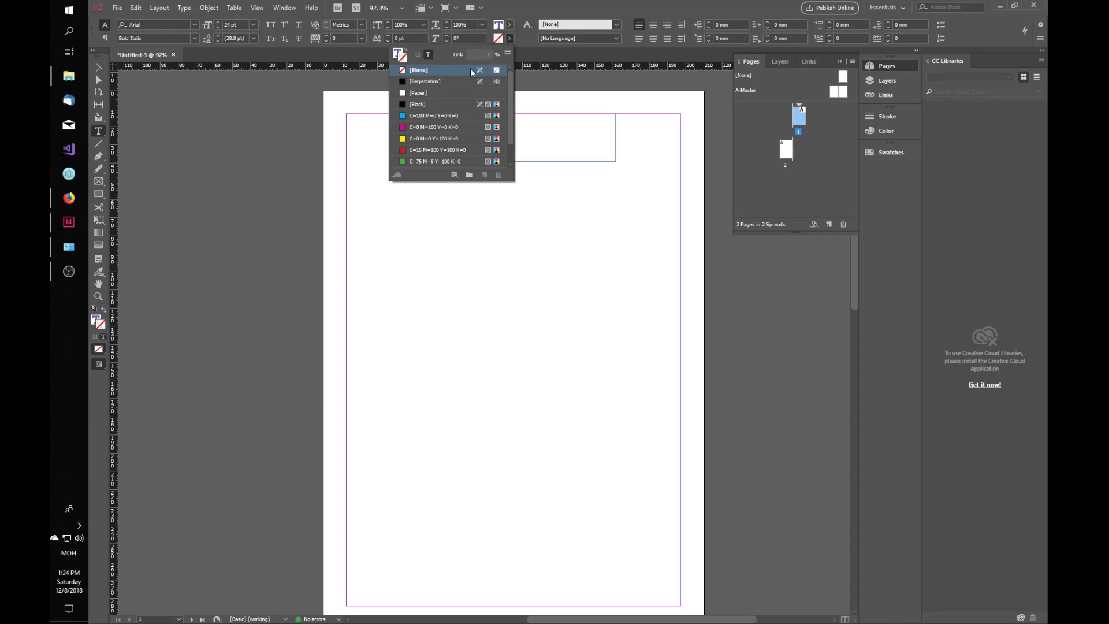
pyautogui.click(508, 39)
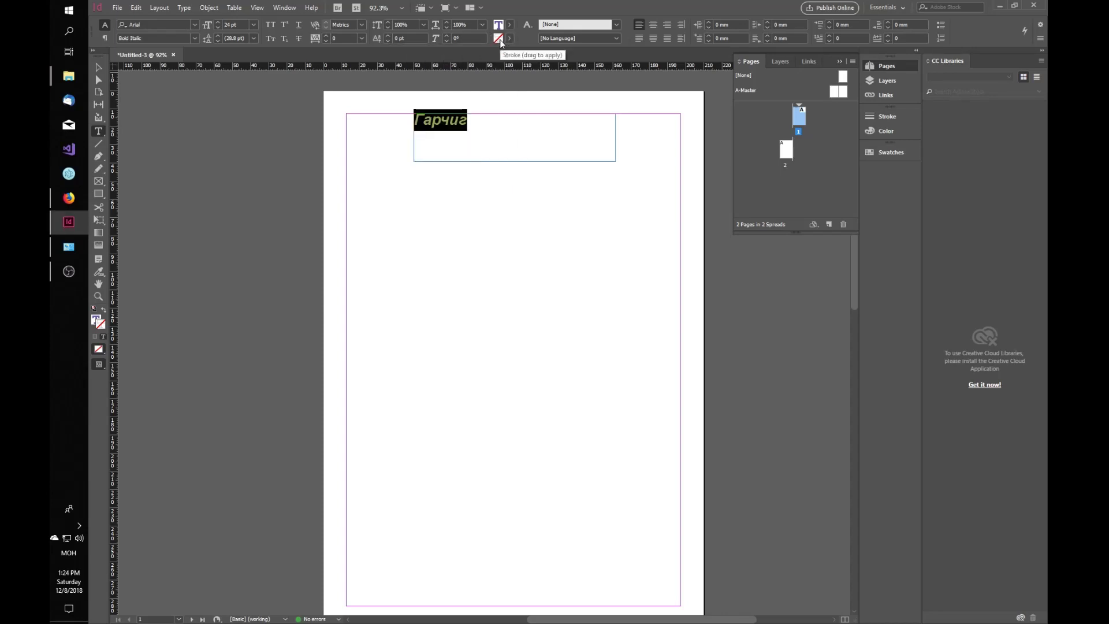
pyautogui.doubleClick(500, 40)
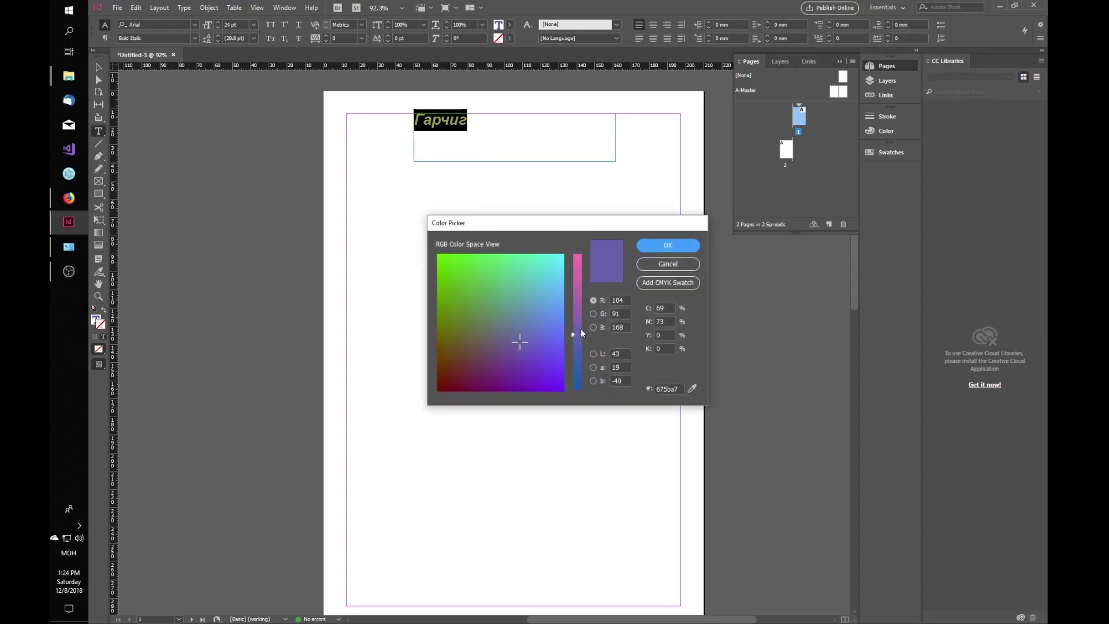
pyautogui.click(537, 285)
pyautogui.moveTo(582, 274); pyautogui.dragTo(587, 250)
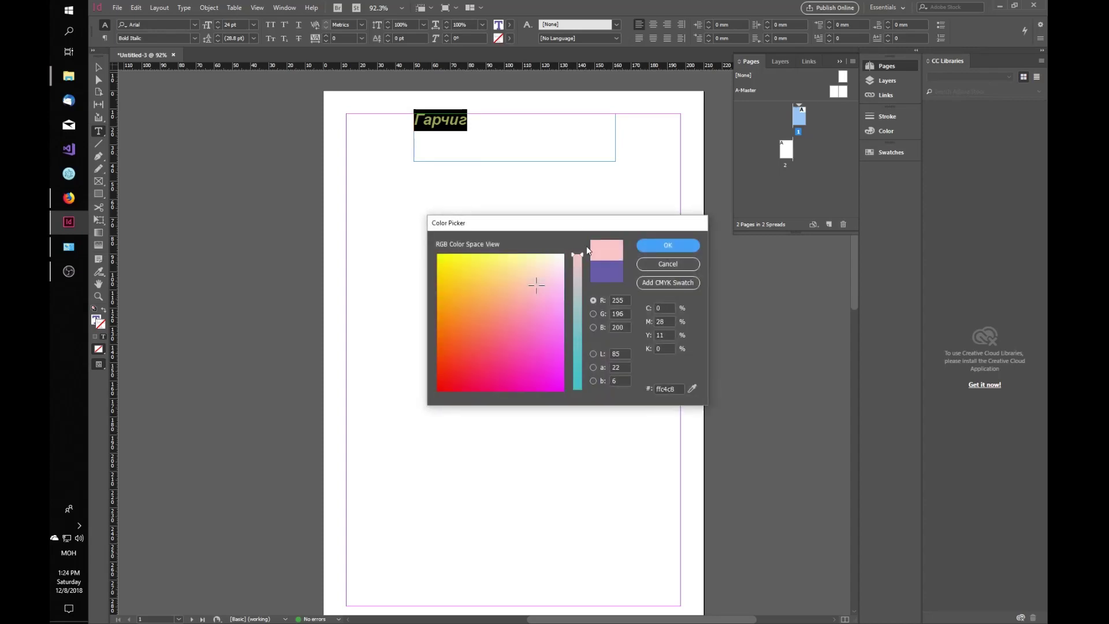
pyautogui.click(670, 246)
pyautogui.click(503, 141)
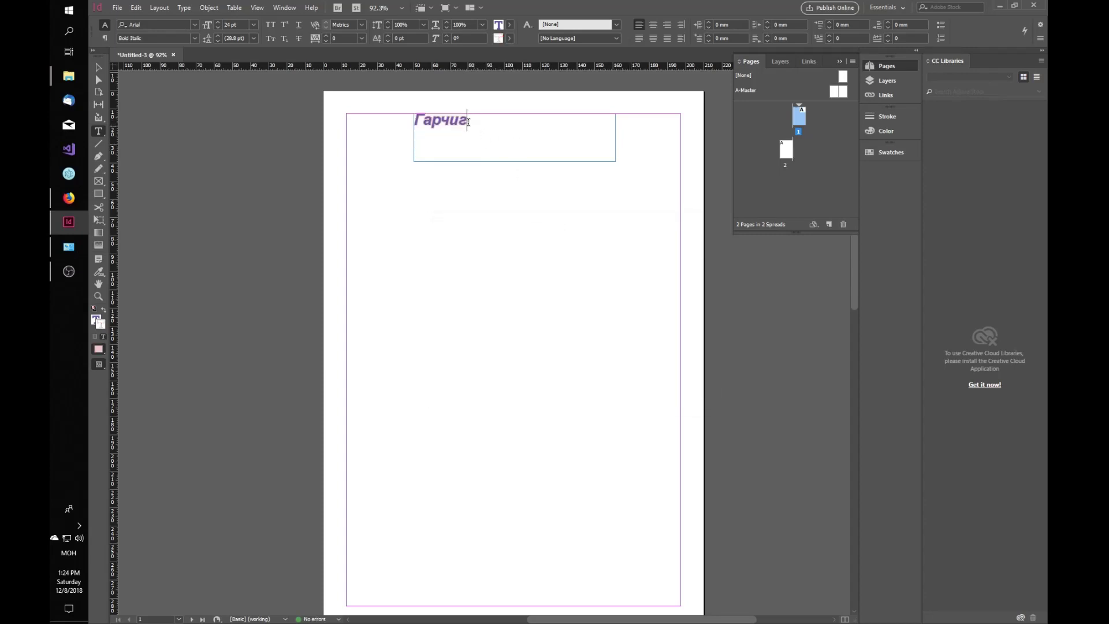
# Step: Examine the pale pink outline around the title's letters up close
pyautogui.hscroll(-5, 427, 112)
pyautogui.hscroll(4, 582, 174)
pyautogui.scroll(5, 519, 122)
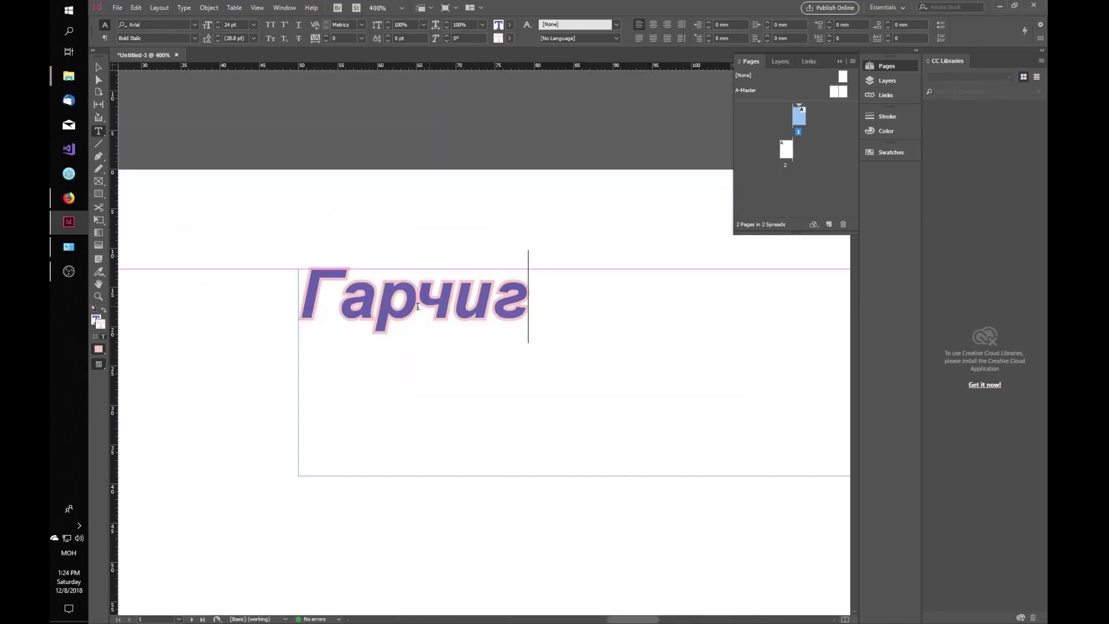
pyautogui.scroll(-3, 323, 295)
pyautogui.scroll(1, 334, 293)
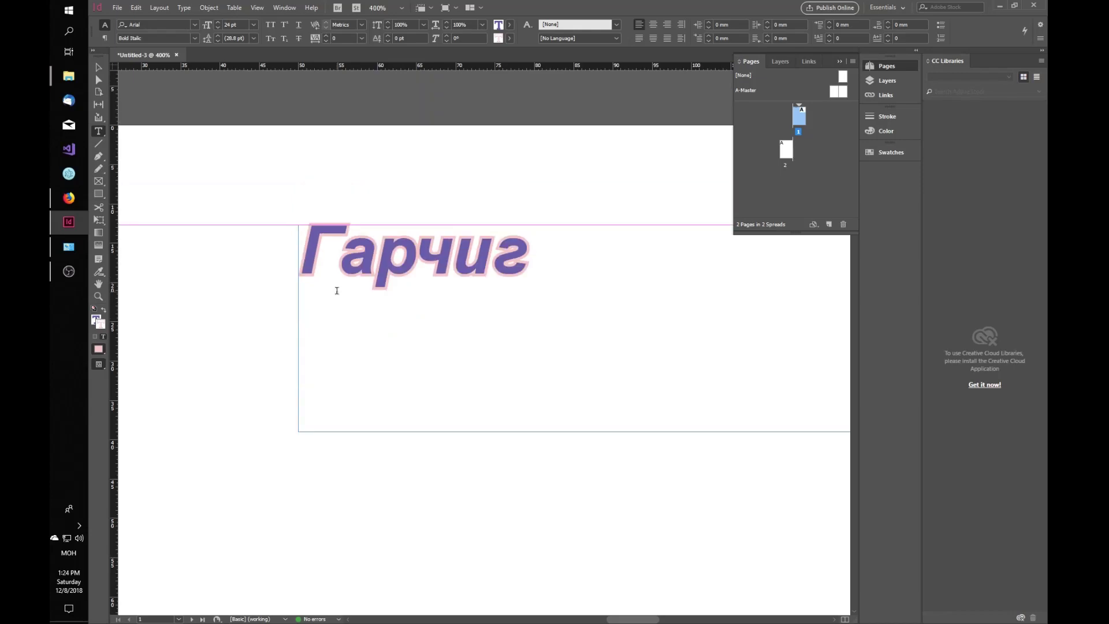
pyautogui.scroll(-1, 337, 290)
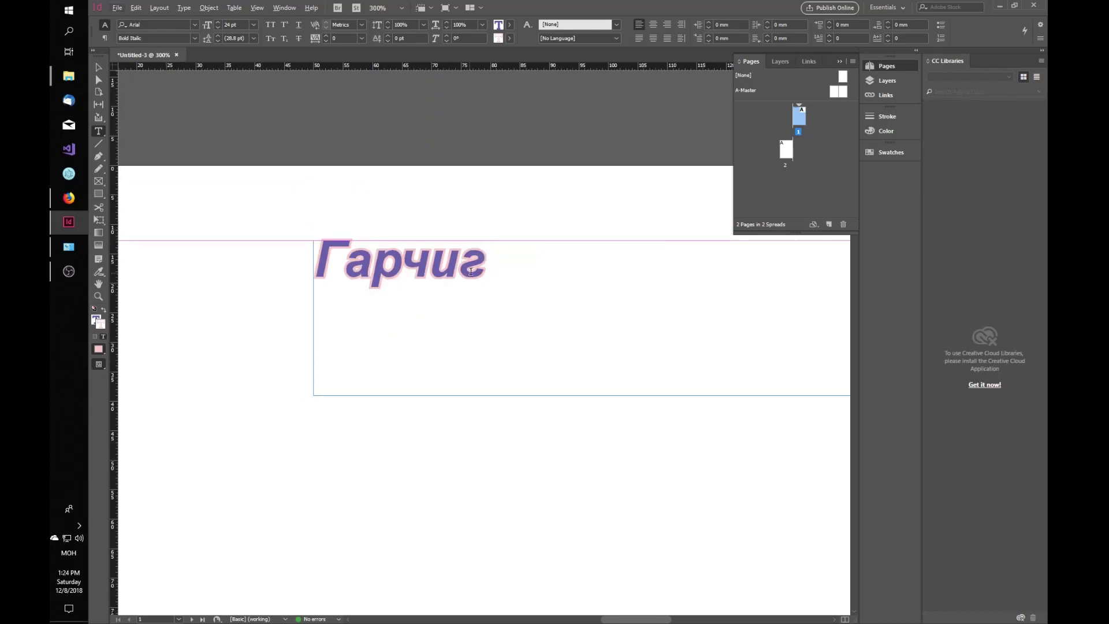
pyautogui.hotkey('shift', 'Left')
pyautogui.hotkey('shift', 'Left')
pyautogui.hotkey('shift', 'Left')
pyautogui.hotkey('shift', 'Left')
pyautogui.hotkey('shift', 'Left')
pyautogui.hotkey('shift', 'Left')
# Step: Save the title's pale pink stroke C=0 M=28 Y=11 K=0 as a swatch and try C=69 M=73 Y=0 K=0 at the insertion point
pyautogui.click(400, 263)
pyautogui.click(510, 38)
pyautogui.scroll(-1, 503, 117)
pyautogui.click(469, 162)
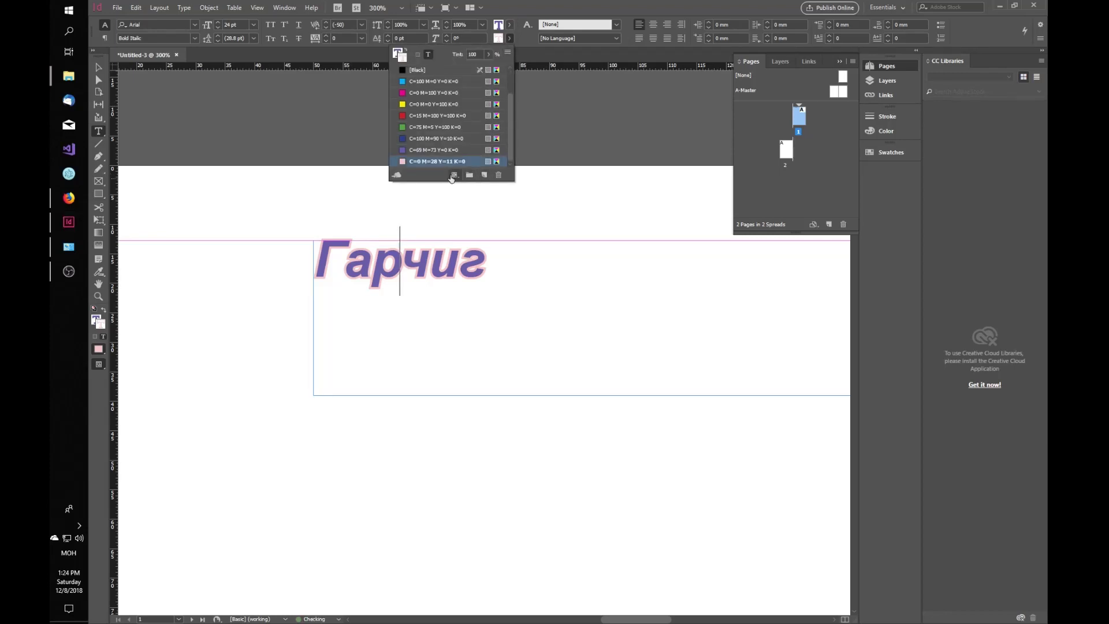
pyautogui.scroll(1, 418, 147)
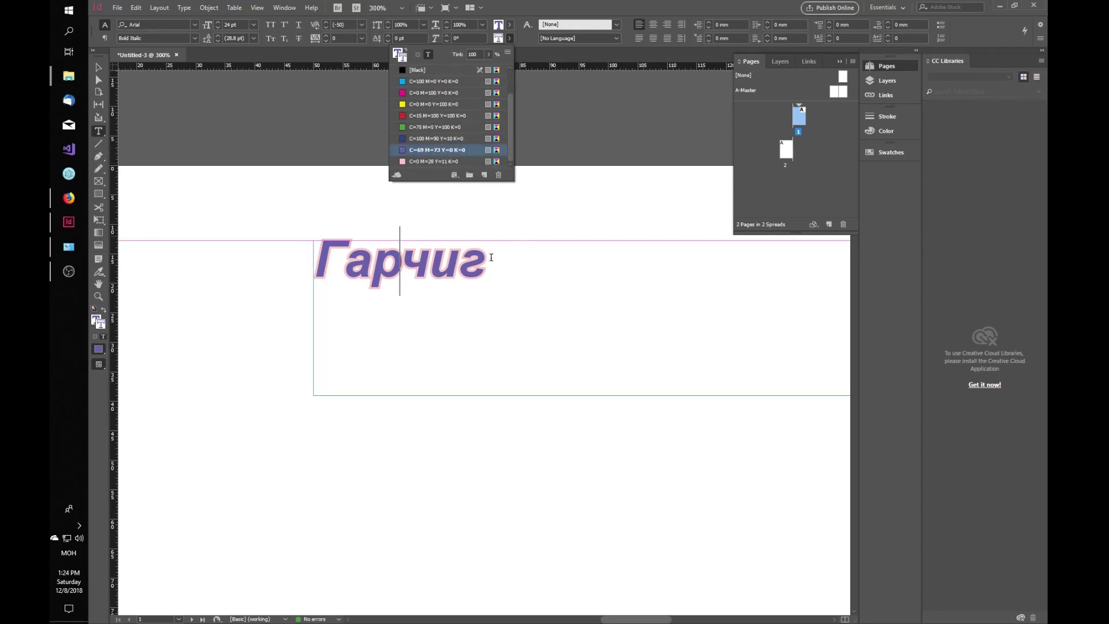
pyautogui.click(532, 271)
pyautogui.doubleClick(532, 271)
pyautogui.click(501, 260)
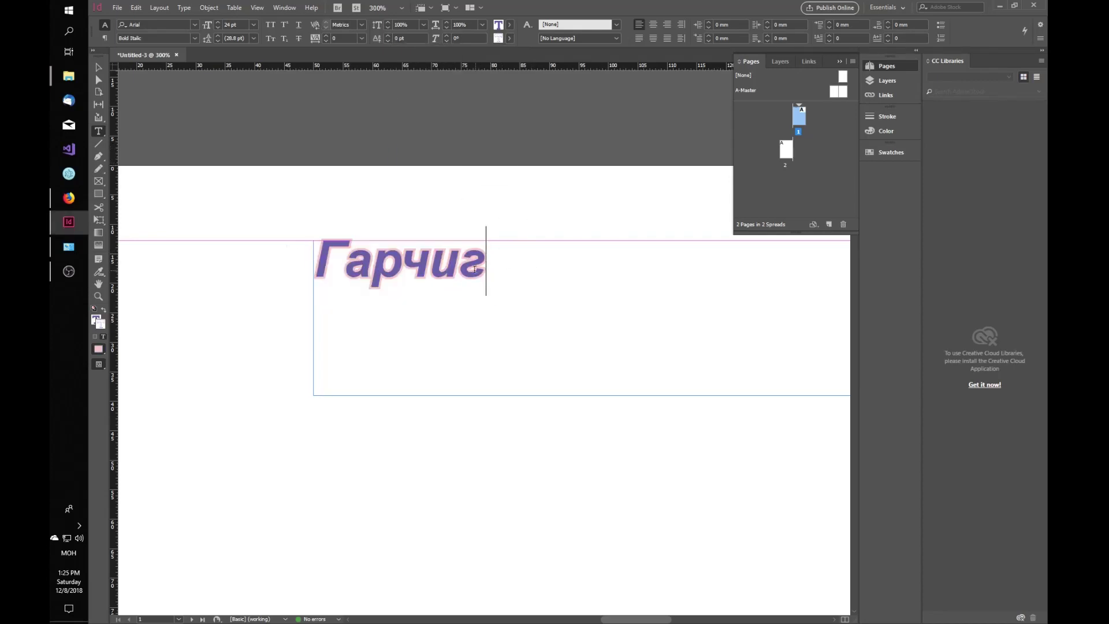
# Step: Try the centre, right and justified alignments on the title and leave it with all lines justified
pyautogui.hscroll(3, 471, 275)
pyautogui.hscroll(-3, 471, 275)
pyautogui.scroll(-4, 456, 272)
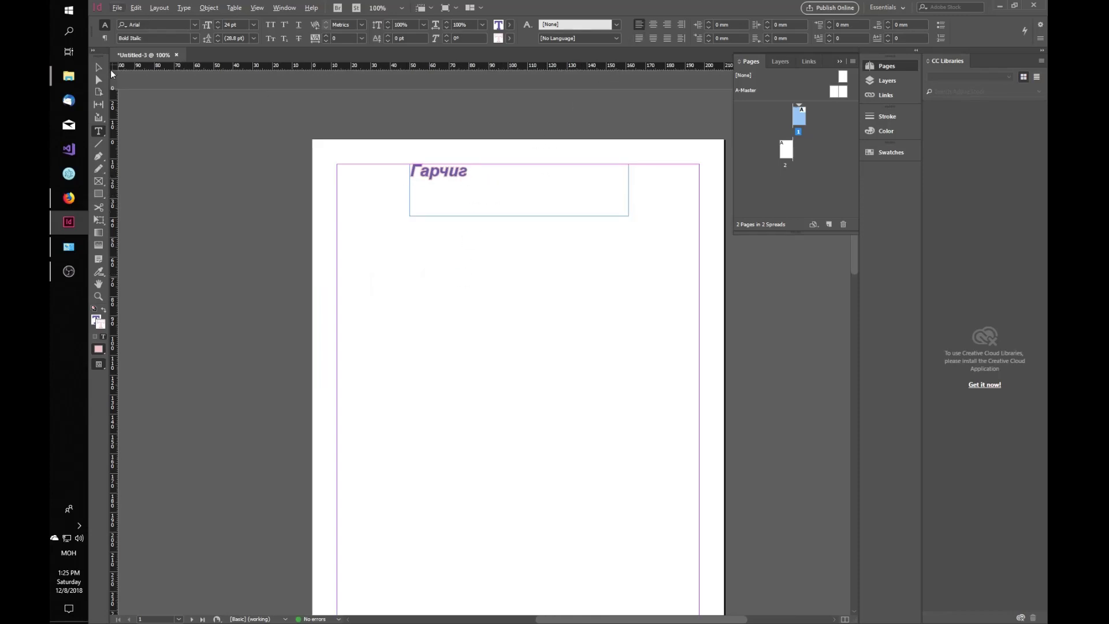
pyautogui.click(653, 24)
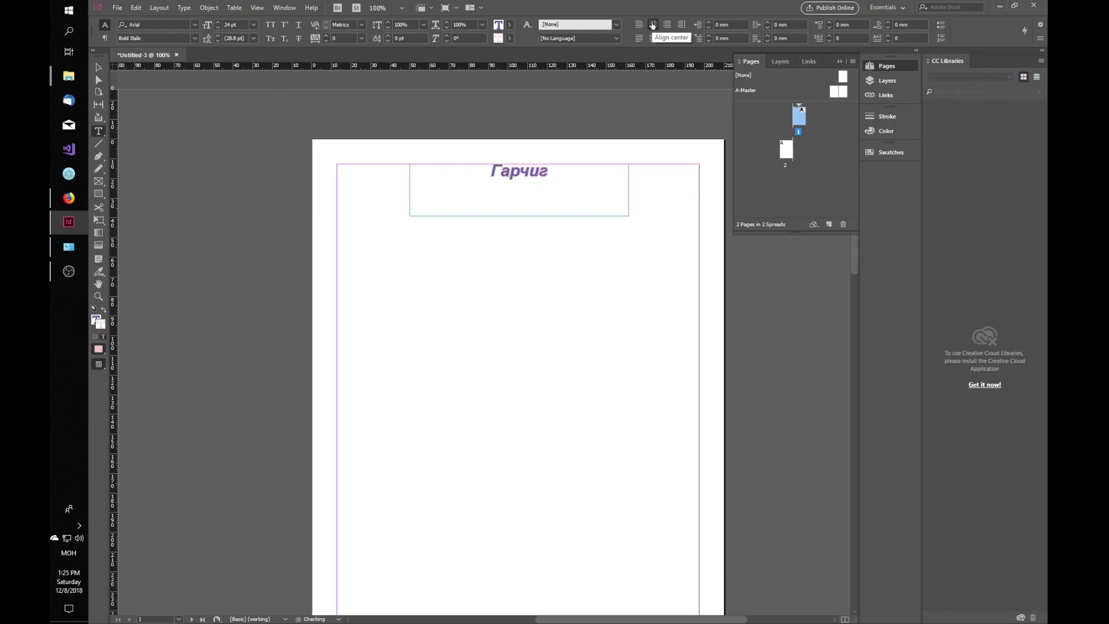
pyautogui.click(667, 25)
pyautogui.click(667, 38)
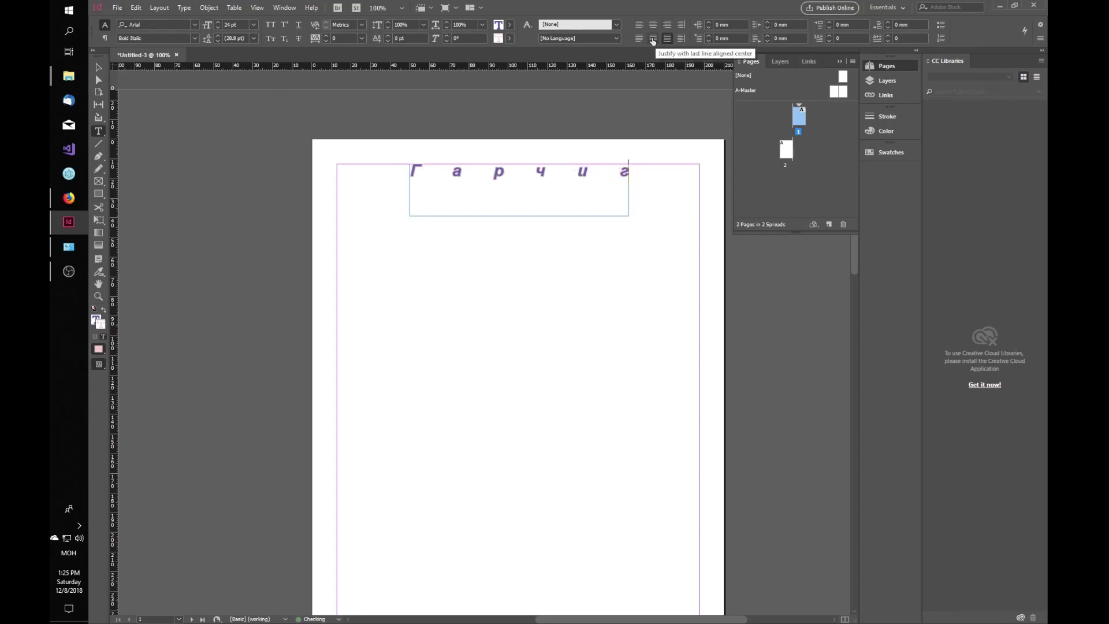
pyautogui.click(653, 38)
pyautogui.click(638, 38)
pyautogui.click(667, 38)
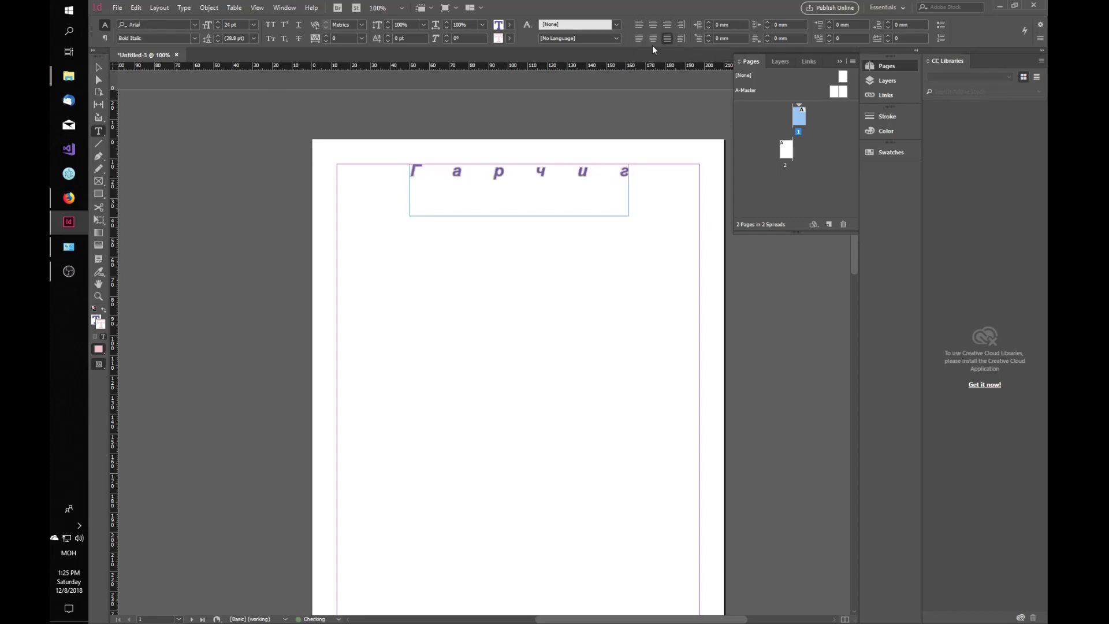
# Step: Review the language and character style options available for the title's text, and deselect the text
pyautogui.click(612, 38)
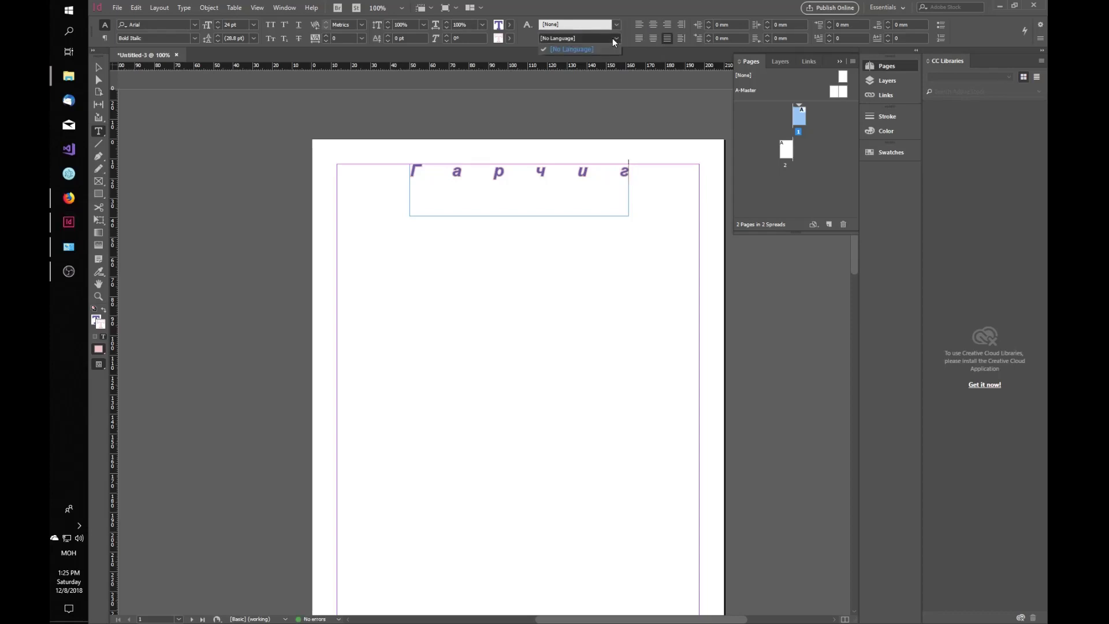
pyautogui.click(526, 25)
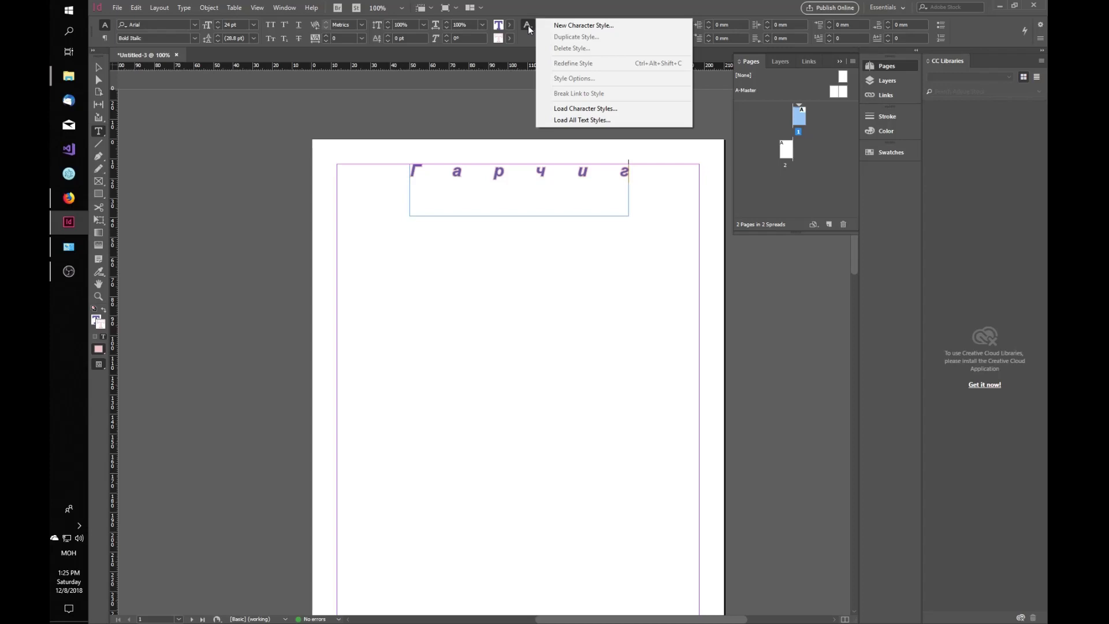
pyautogui.click(553, 178)
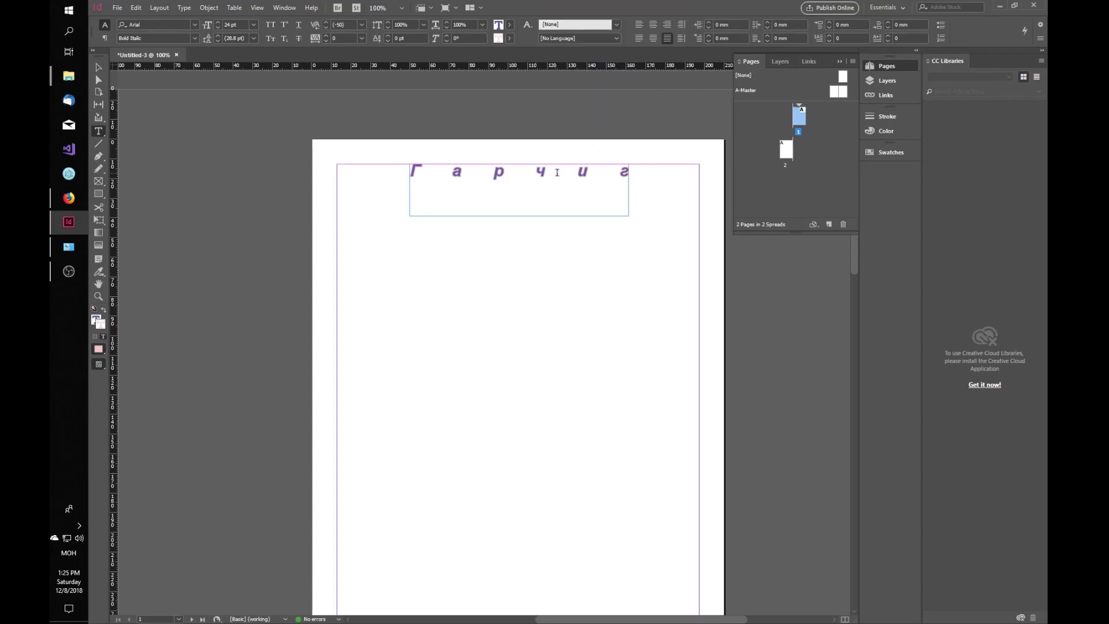
pyautogui.click(557, 172)
pyautogui.press('Right')
pyautogui.hotkey('ctrl', 'a')
pyautogui.click(536, 36)
pyautogui.click(583, 22)
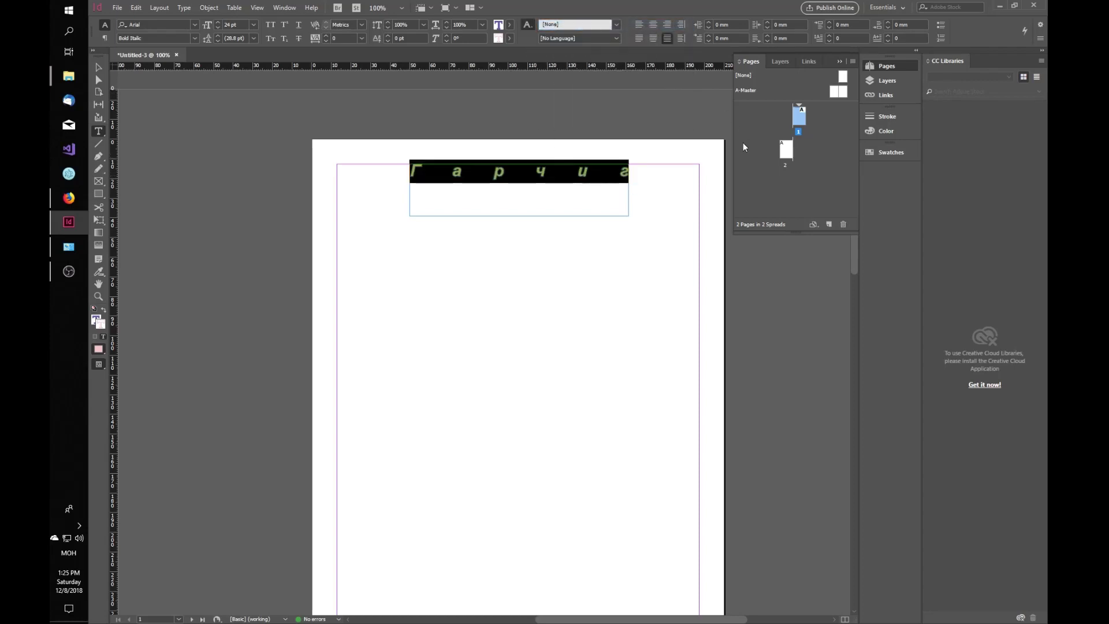
pyautogui.click(710, 456)
pyautogui.click(577, 180)
pyautogui.hotkey('ctrl', 'a')
pyautogui.click(589, 174)
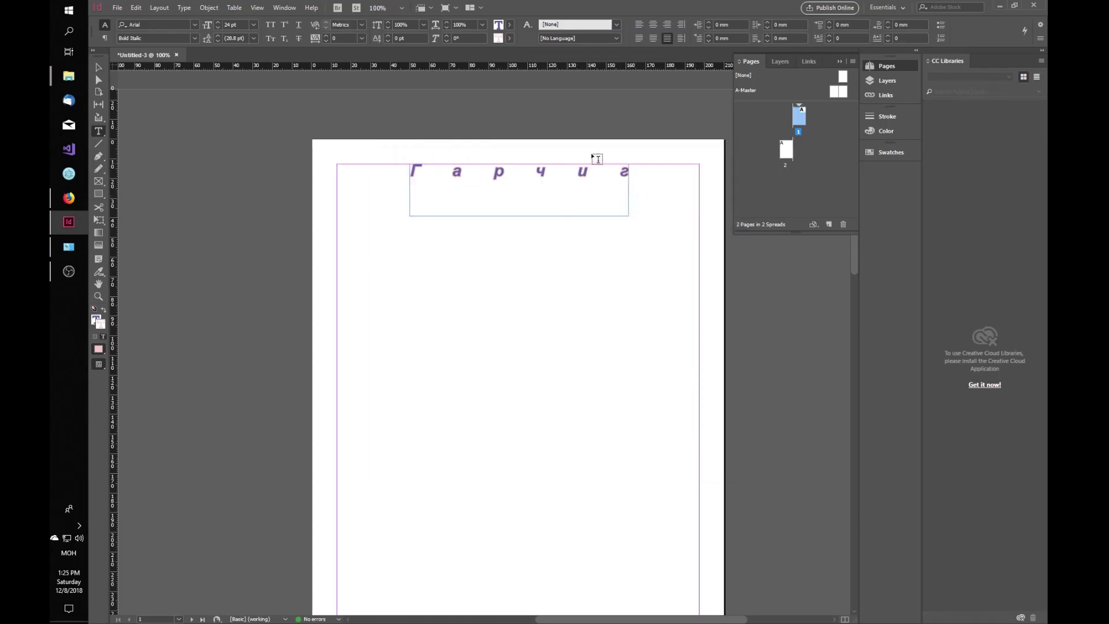
# Step: Centre-align the title text within its frame
pyautogui.hotkey('ctrl', 'a')
pyautogui.click(653, 24)
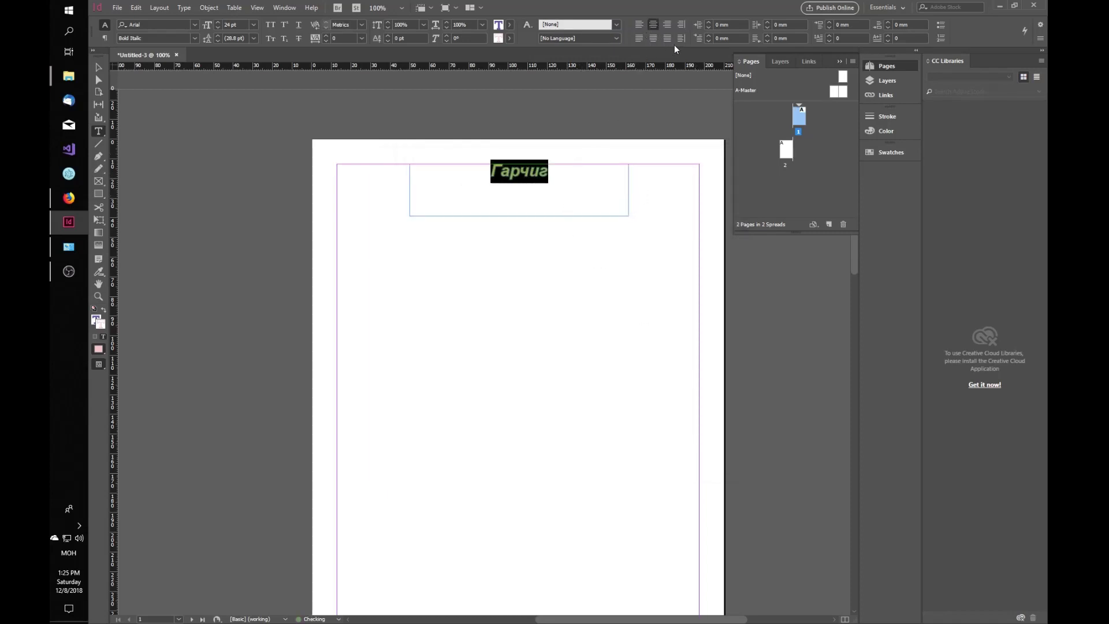
pyautogui.click(585, 185)
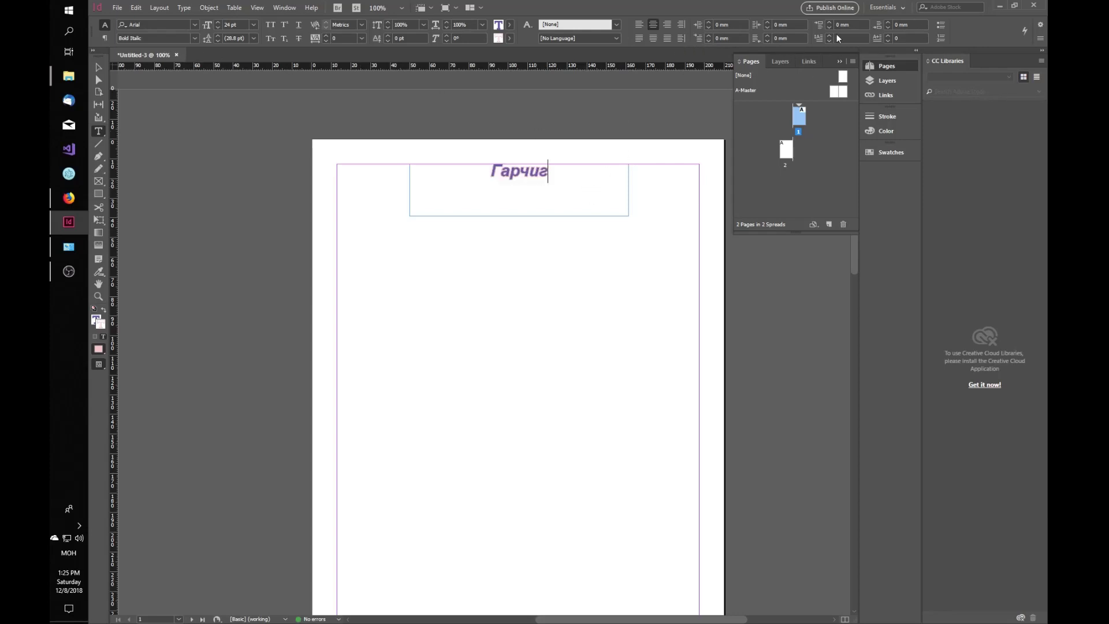
# Step: Reduce the title frame's height to about 9.8 mm so it closely fits the title
pyautogui.click(99, 67)
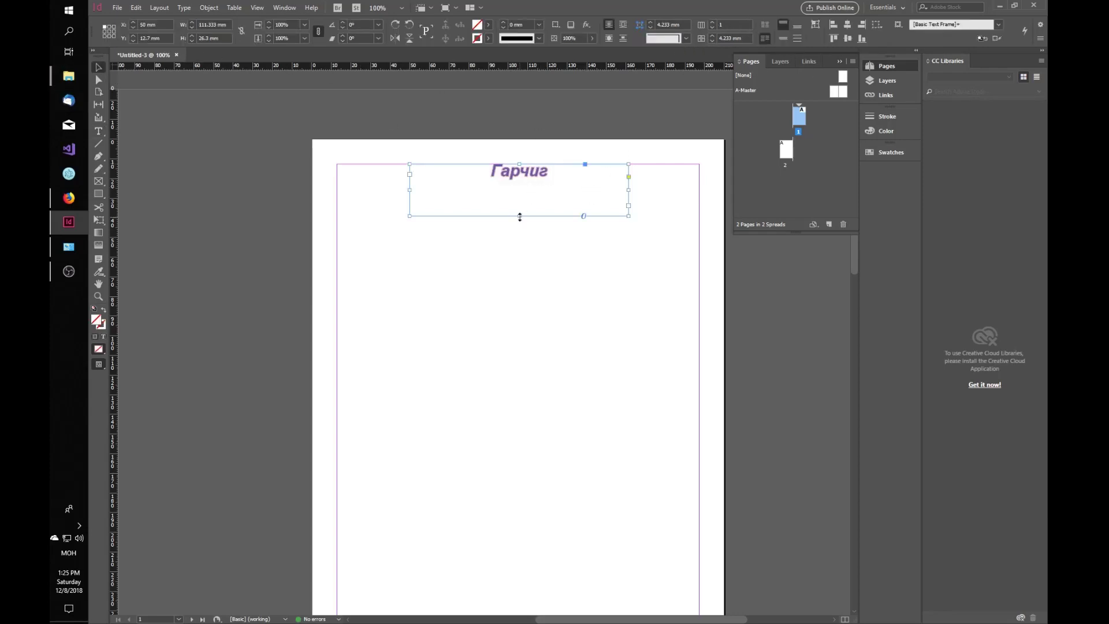
pyautogui.moveTo(518, 216); pyautogui.dragTo(522, 183)
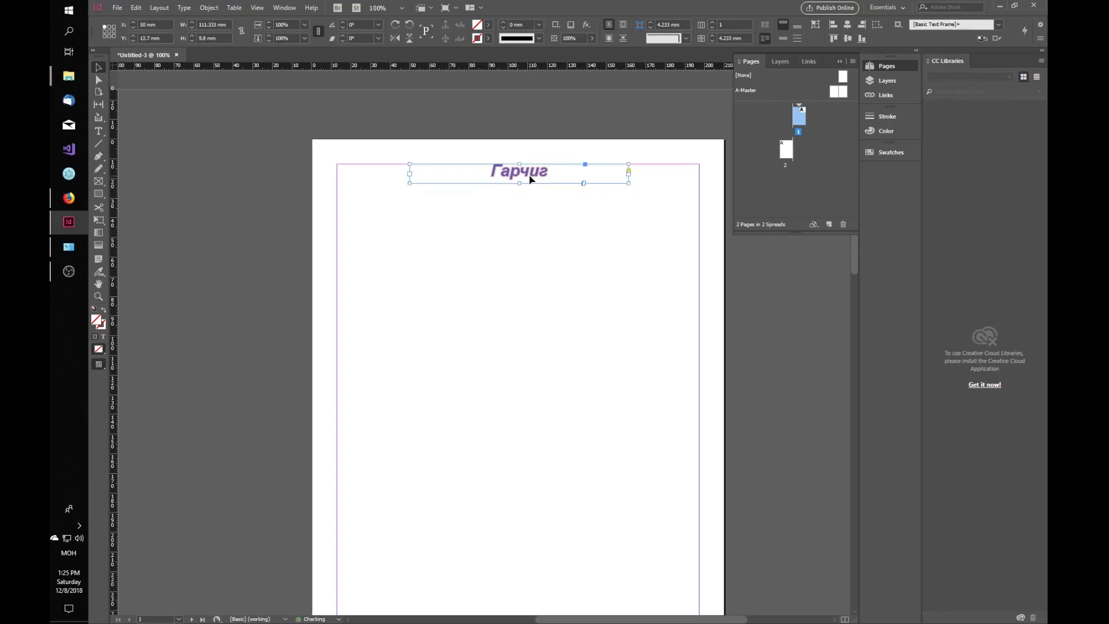
pyautogui.click(532, 219)
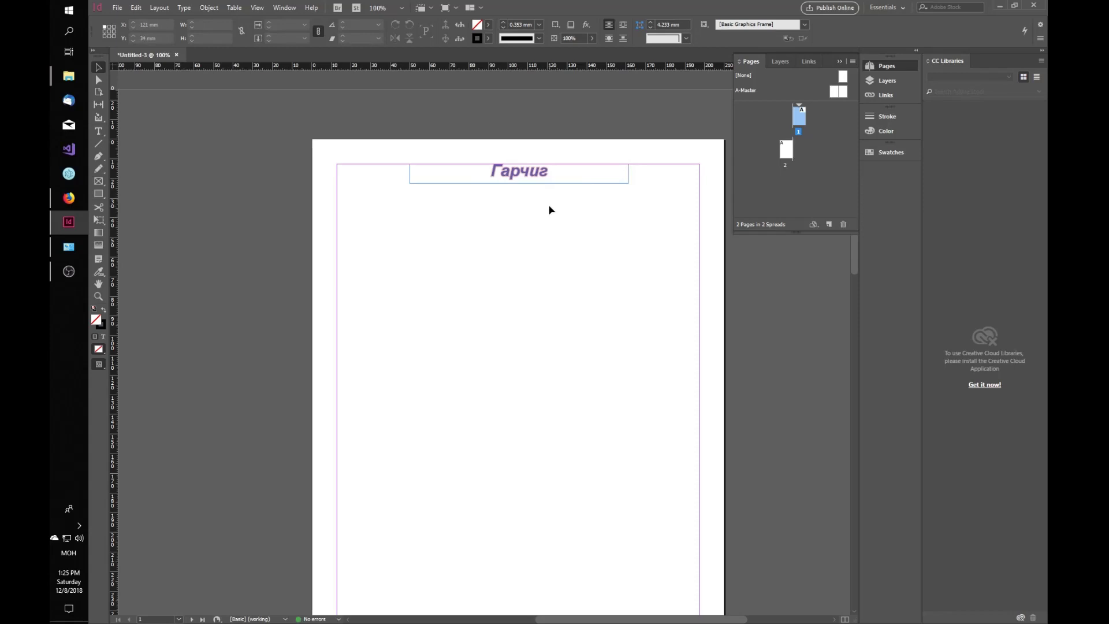
pyautogui.click(549, 171)
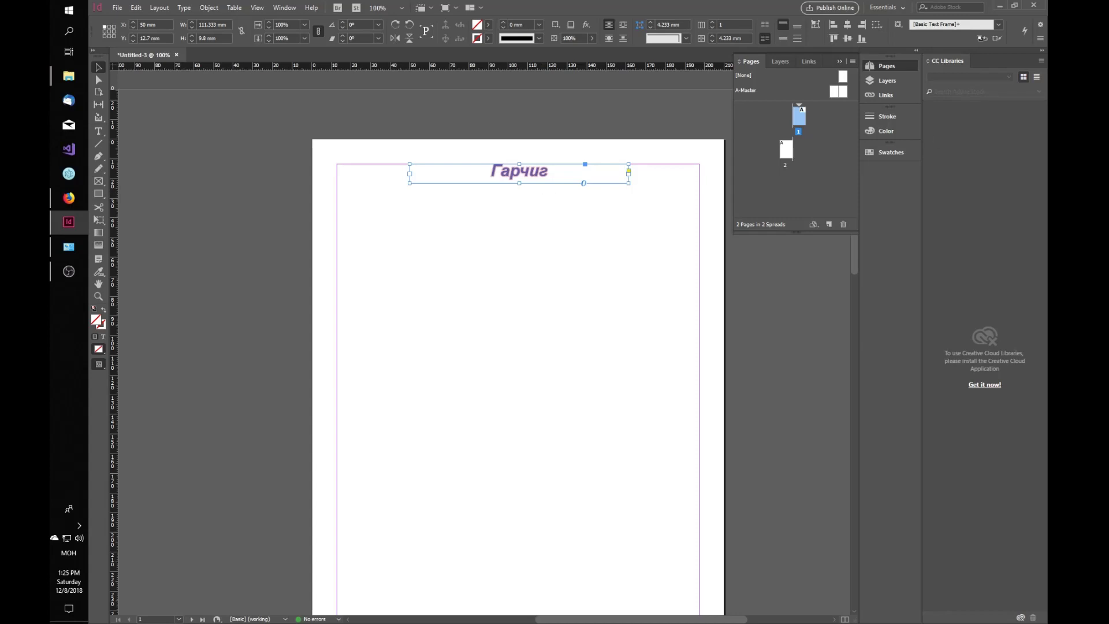
# Step: Draw a body text frame about 164 mm wide and 115 mm high below the title, starting at the left margin
pyautogui.click(99, 131)
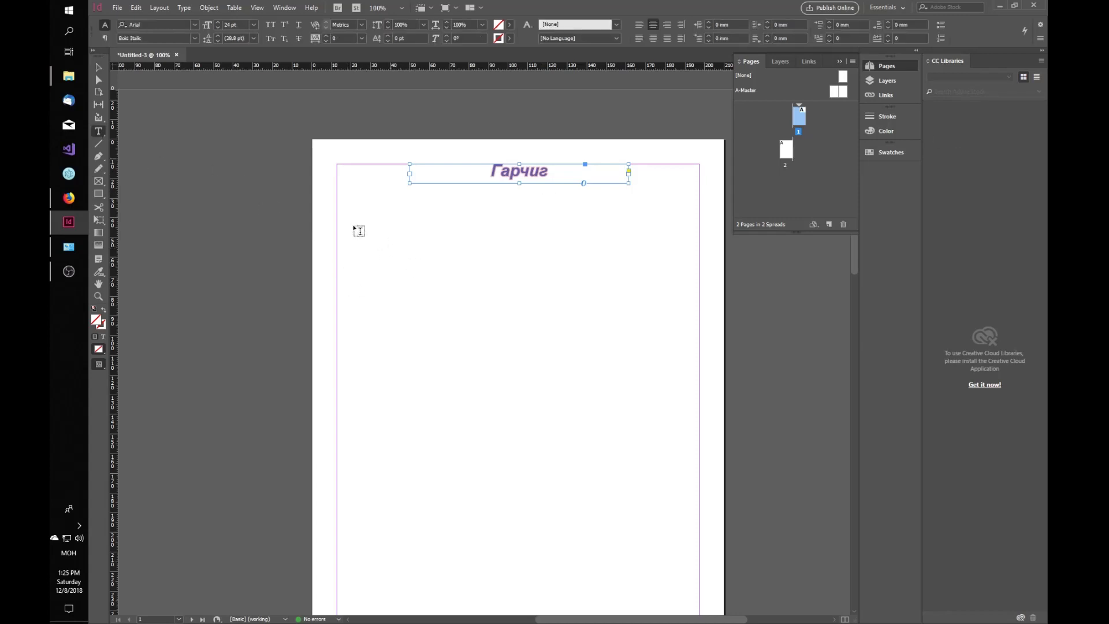
pyautogui.click(343, 214)
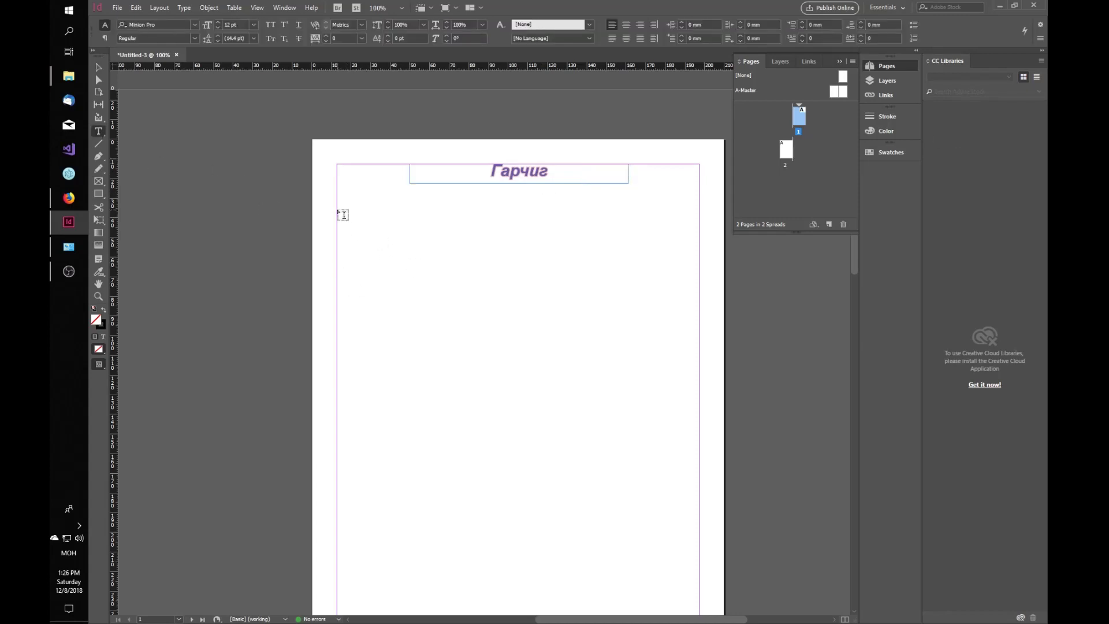
pyautogui.moveTo(338, 206); pyautogui.dragTo(659, 430)
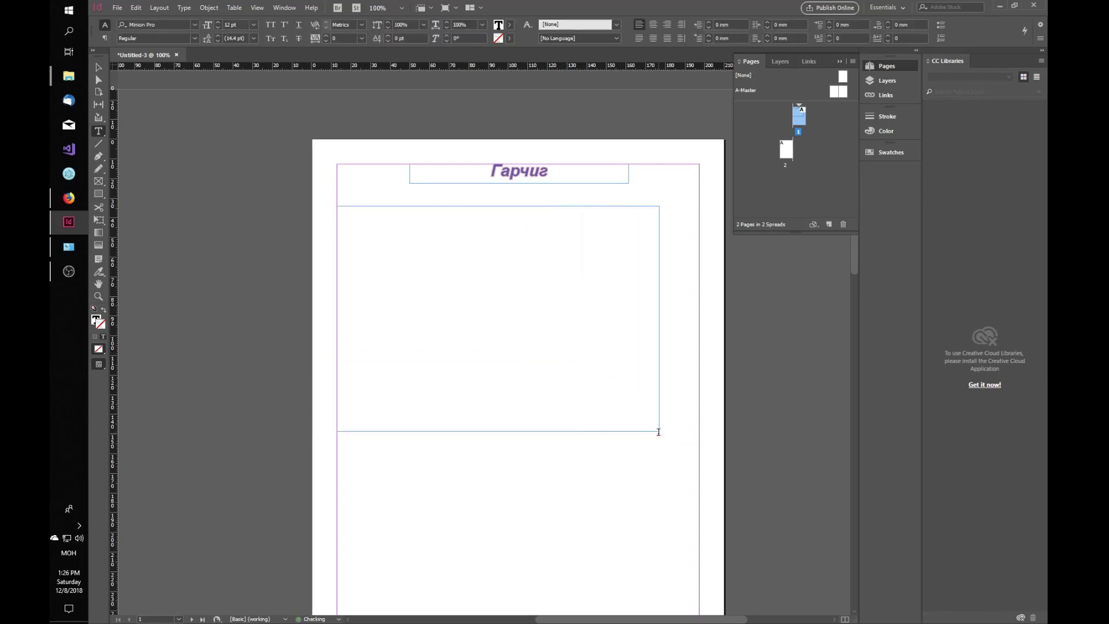
# Step: Extend the body frame to the right and bottom page margins, about 184.6 mm wide and 250.3 mm high
pyautogui.click(98, 67)
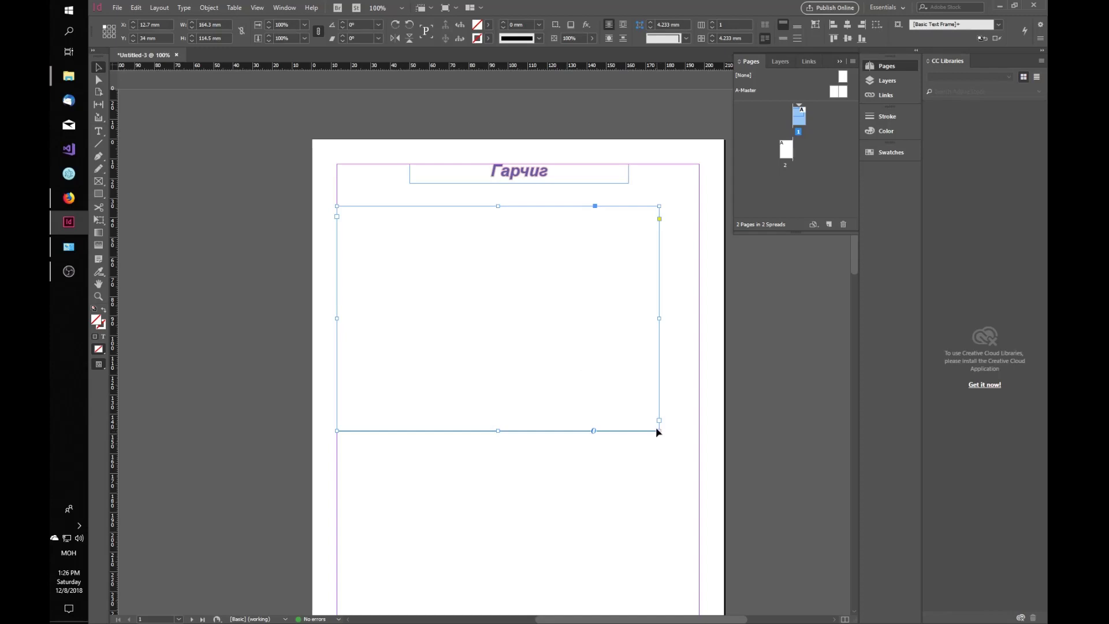
pyautogui.moveTo(659, 432); pyautogui.dragTo(700, 490)
pyautogui.scroll(-3, 606, 433)
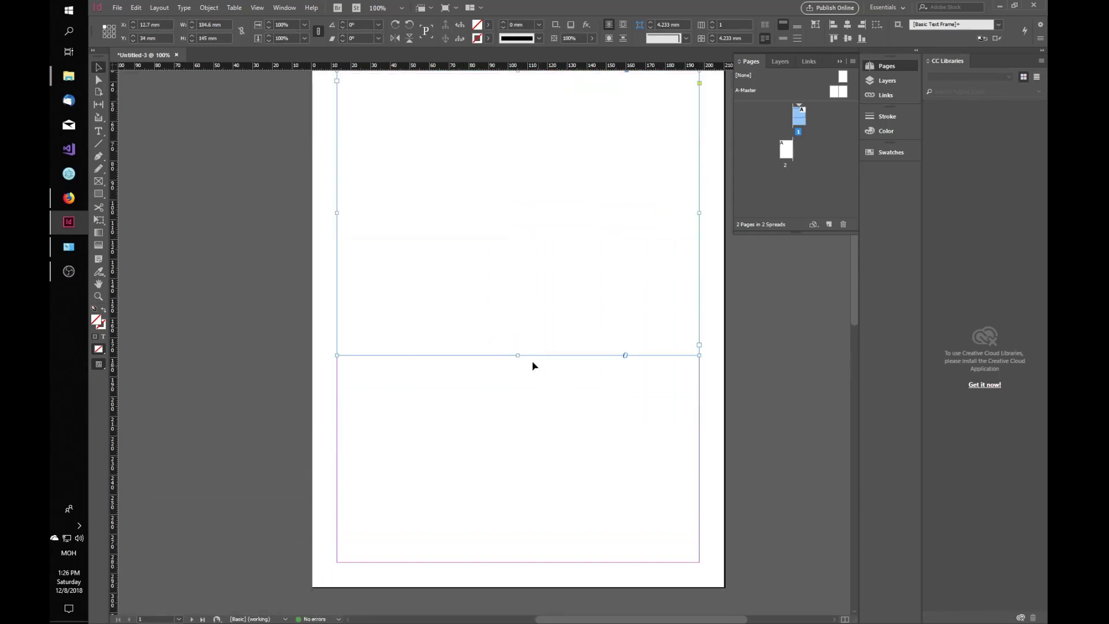
pyautogui.moveTo(517, 355); pyautogui.dragTo(510, 564)
pyautogui.scroll(3, 506, 537)
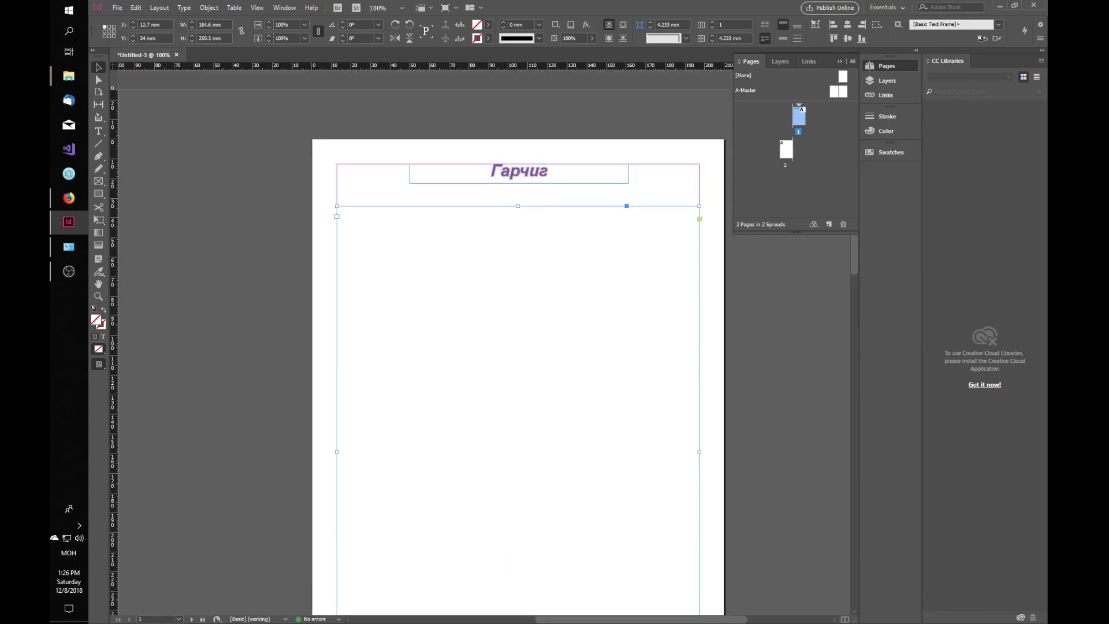
# Step: Bring the Mongolian public transport article from the browser and paste it into the body frame
pyautogui.hotkey('alt', 'Tab')
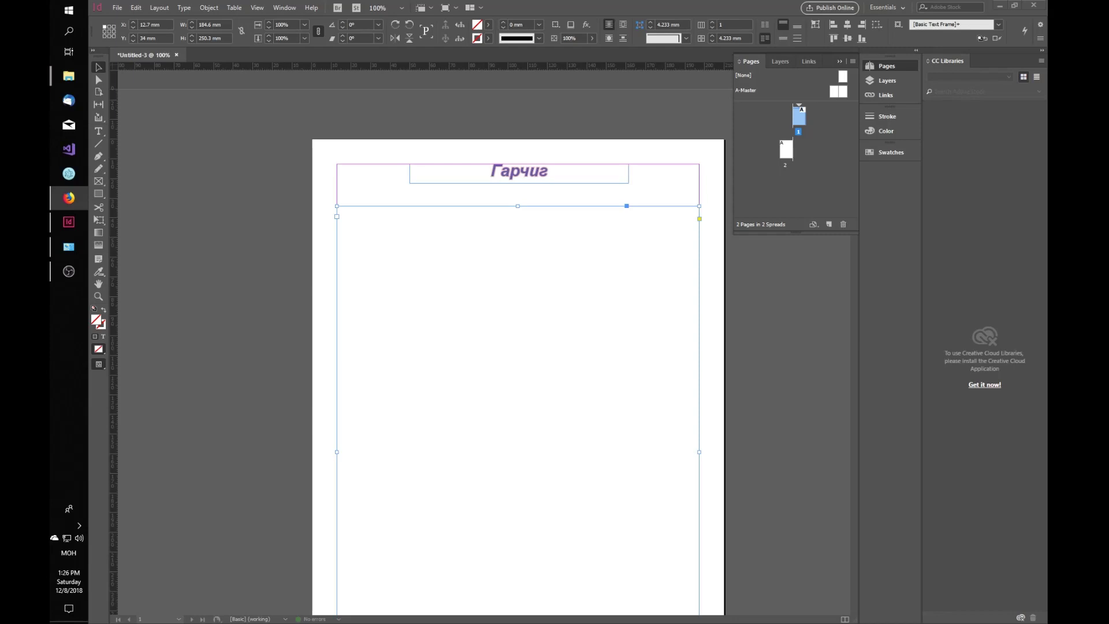
pyautogui.hotkey('alt', 'shift')
pyautogui.doubleClick(537, 264)
pyautogui.hotkey('ctrl', 'v')
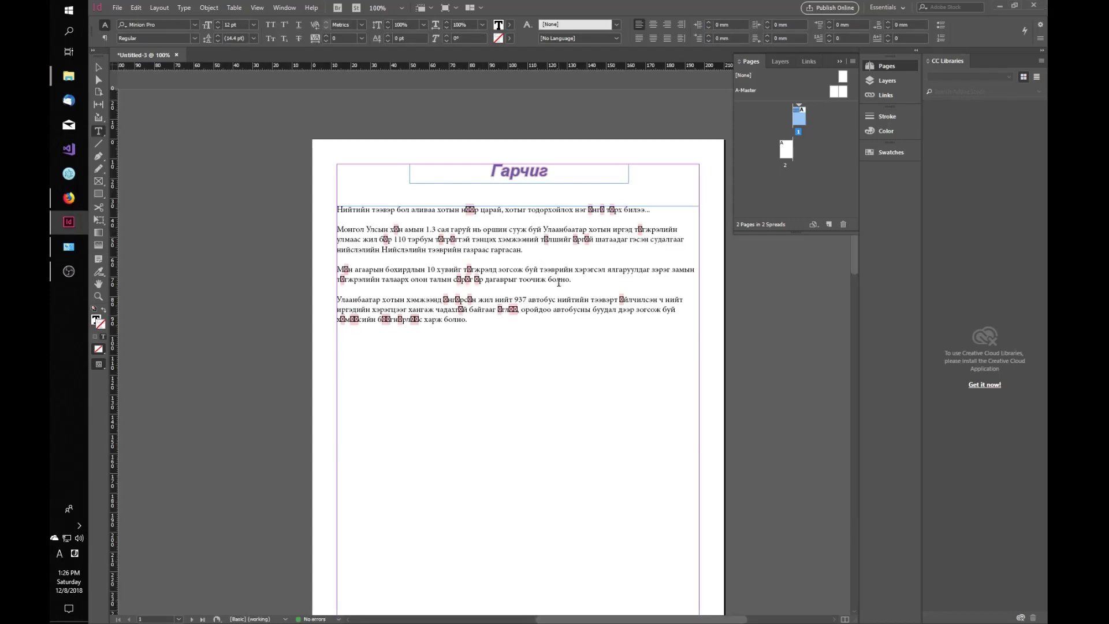
# Step: Change the font of all the body text to Arial
pyautogui.hotkey('ctrl', 'a')
pyautogui.click(528, 327)
pyautogui.moveTo(444, 299); pyautogui.dragTo(551, 300)
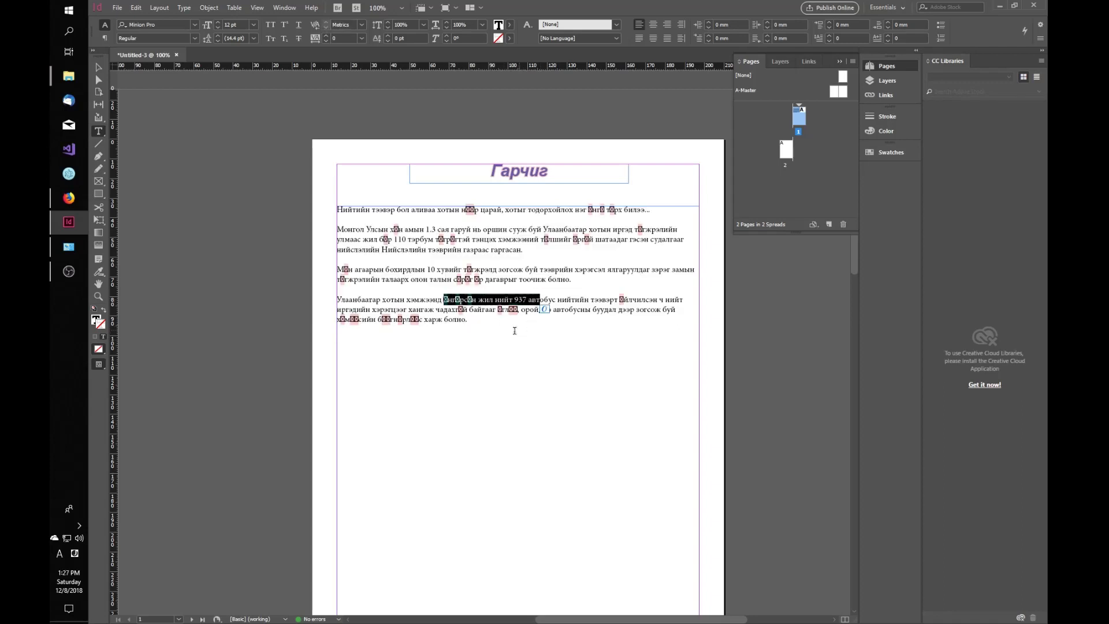
pyautogui.click(500, 323)
pyautogui.hotkey('ctrl', 'a')
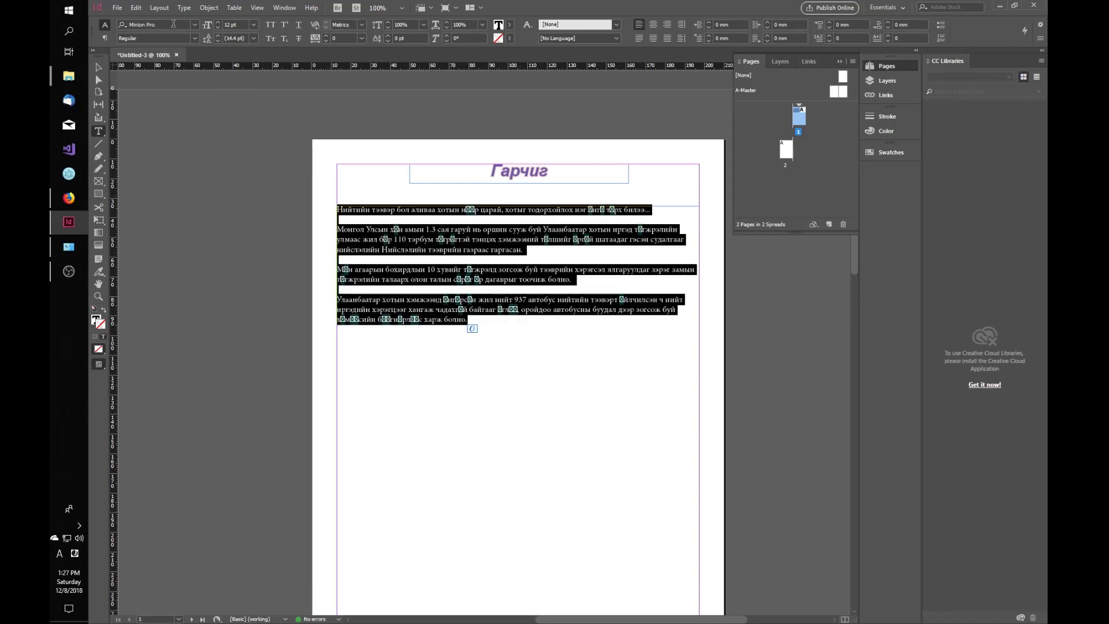
pyautogui.click(195, 25)
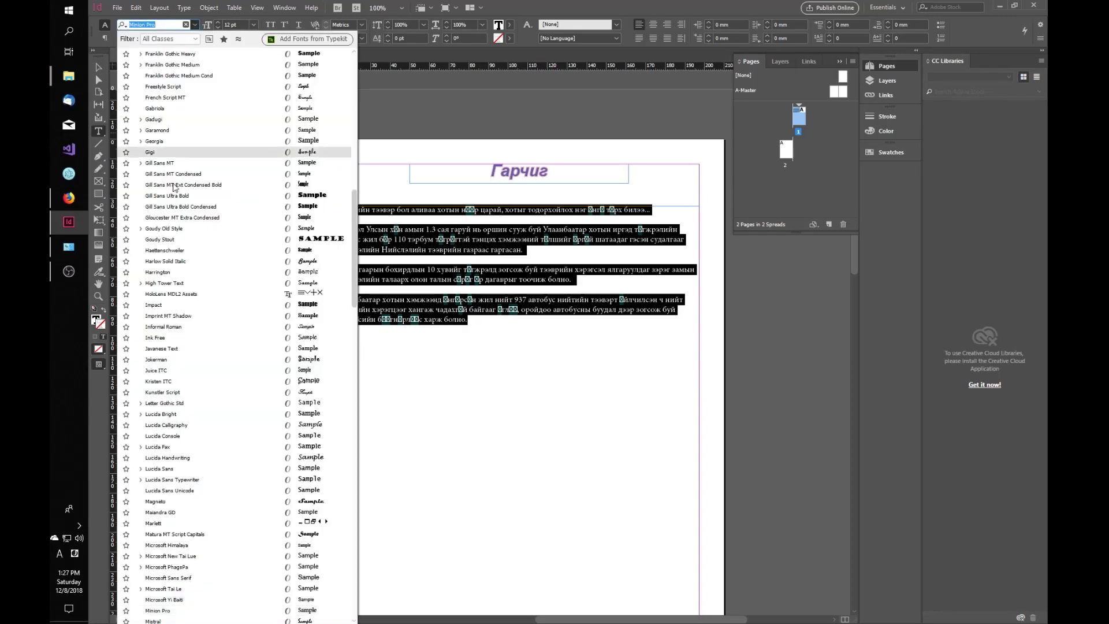
pyautogui.scroll(15, 174, 186)
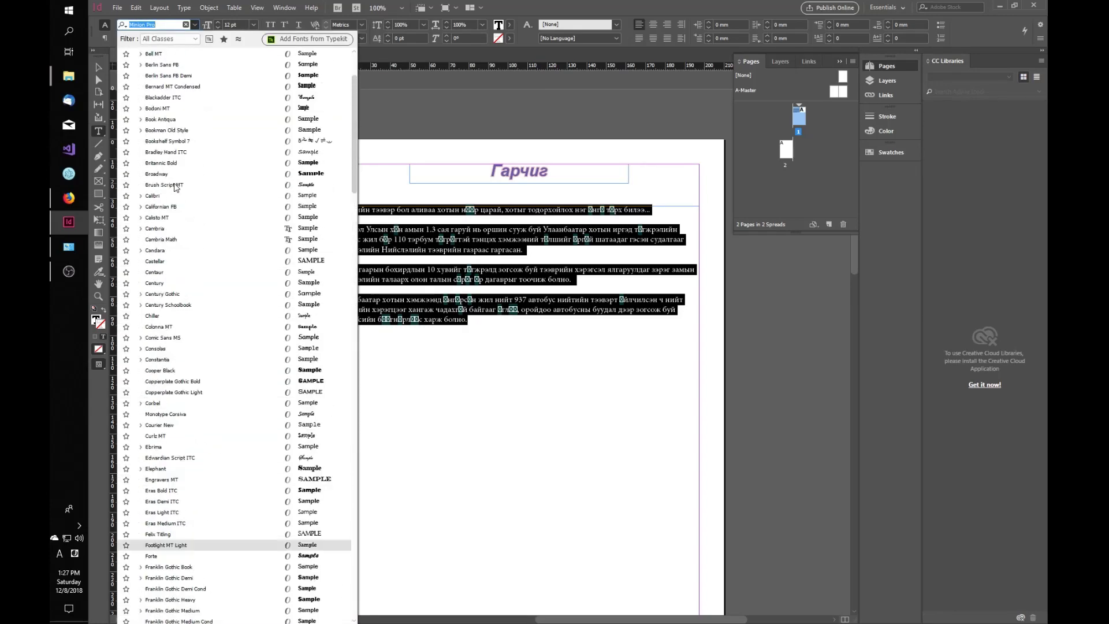
pyautogui.click(174, 97)
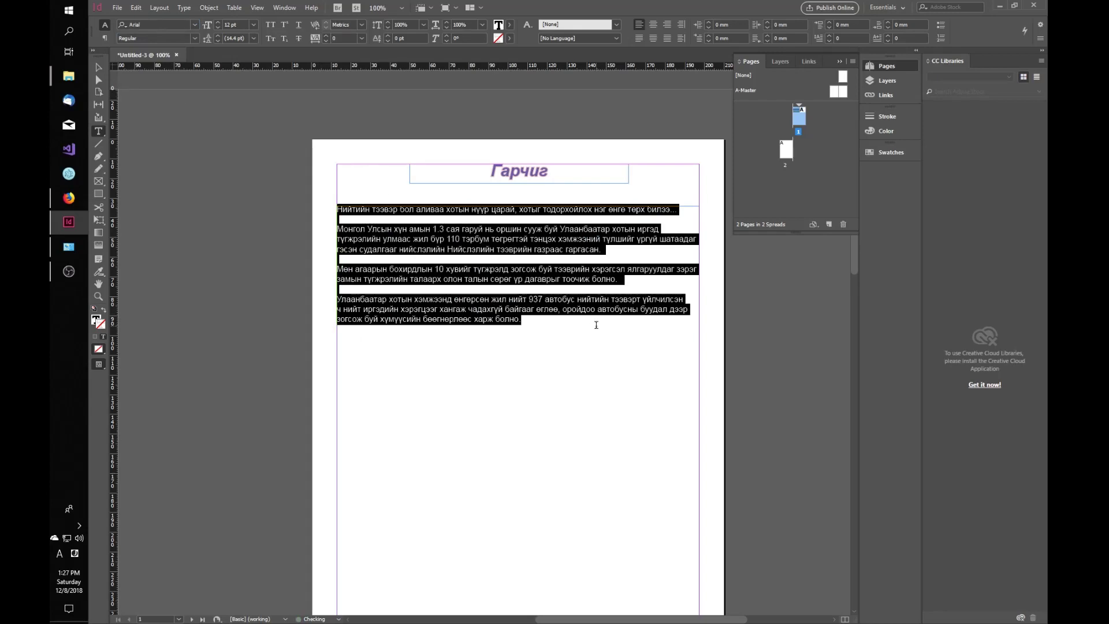
pyautogui.click(573, 319)
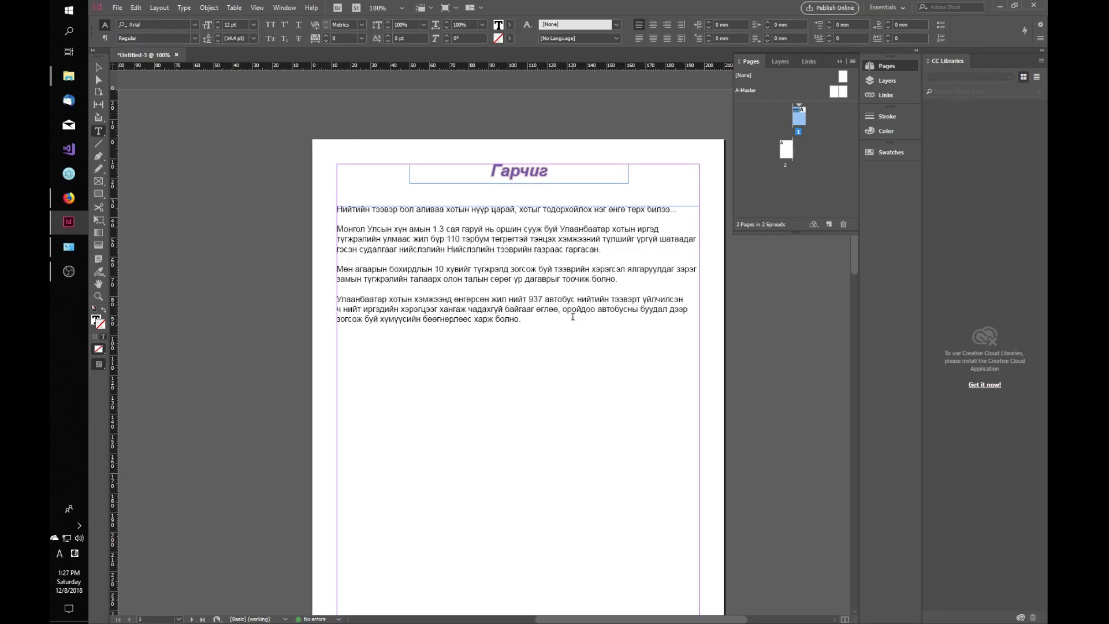
# Step: Fill all the body text with the purple swatch C=69 M=73 Y=0 K=0
pyautogui.hotkey('ctrl', 'a')
pyautogui.click(543, 310)
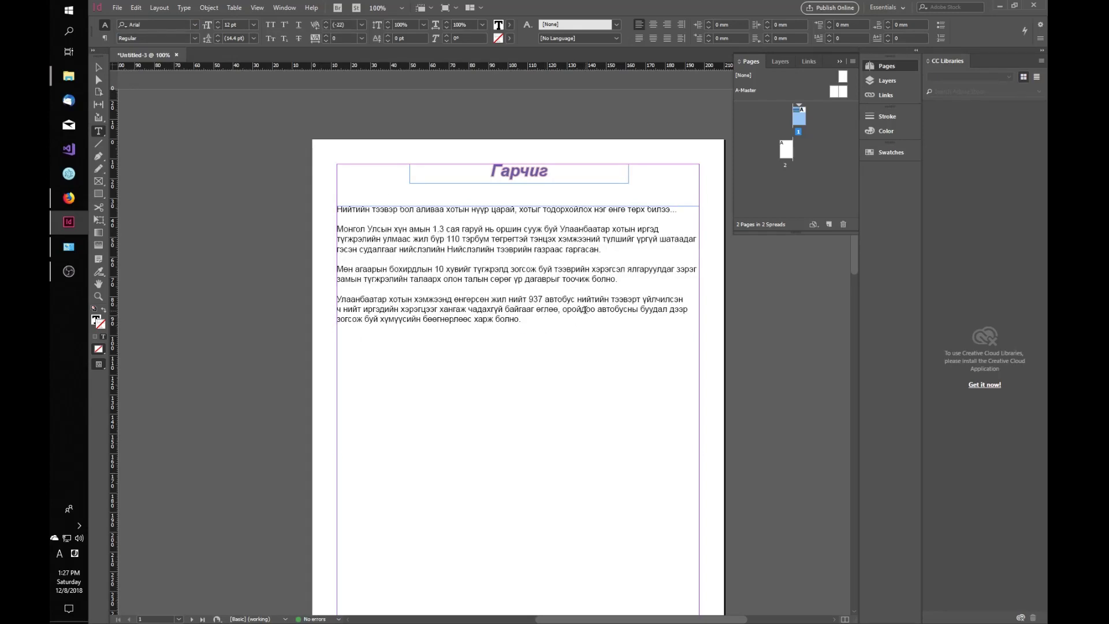
pyautogui.hotkey('ctrl', 'a')
pyautogui.click(583, 315)
pyautogui.hotkey('ctrl', 'a')
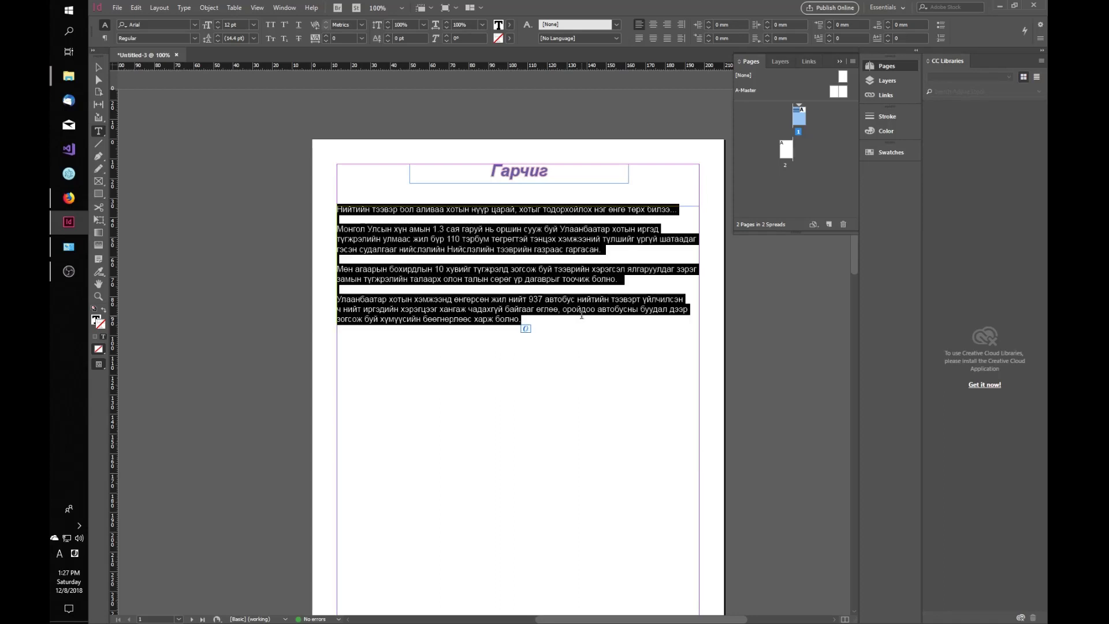
pyautogui.click(510, 25)
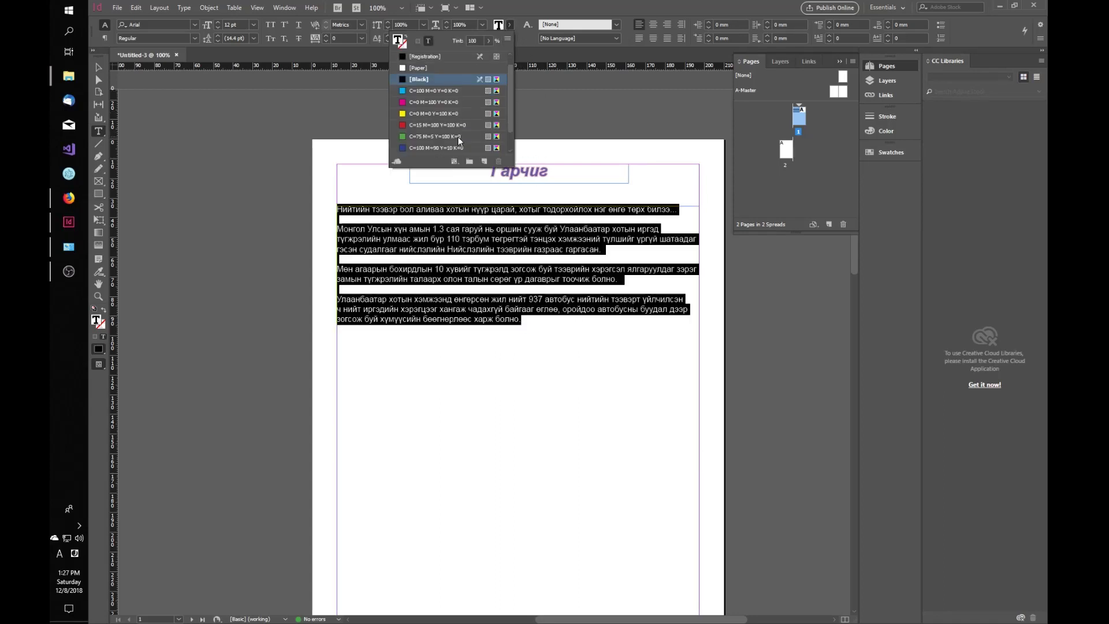
pyautogui.click(469, 155)
pyautogui.click(535, 332)
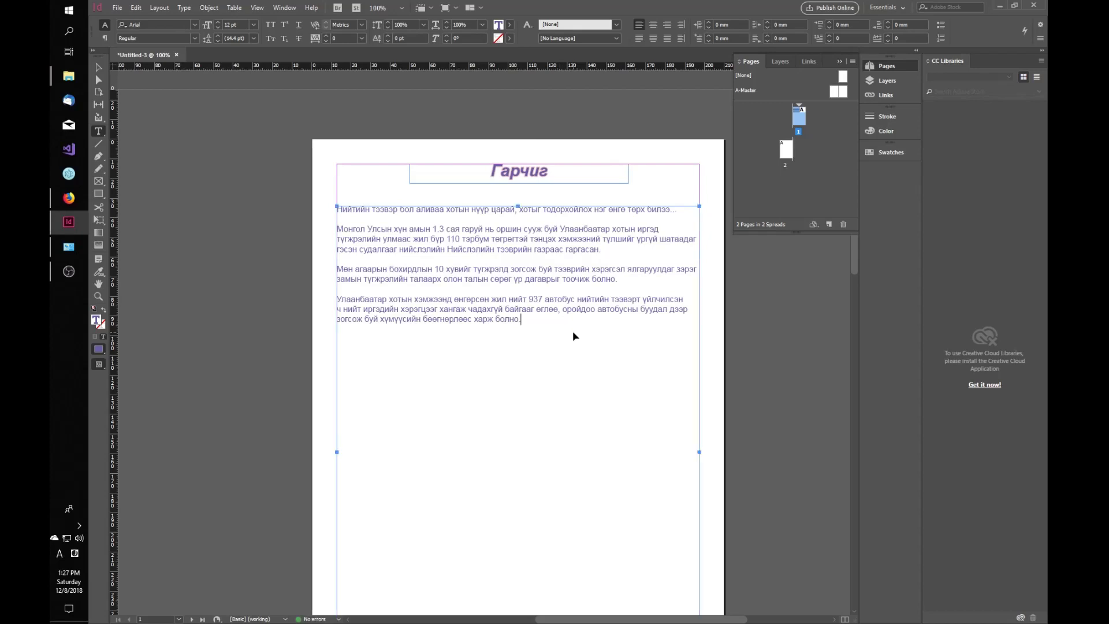
# Step: Try the cyan swatch C=100 M=0 Y=0 K=0 as the body frame's fill and undo it
pyautogui.hotkey('ctrl', 'a')
pyautogui.click(98, 67)
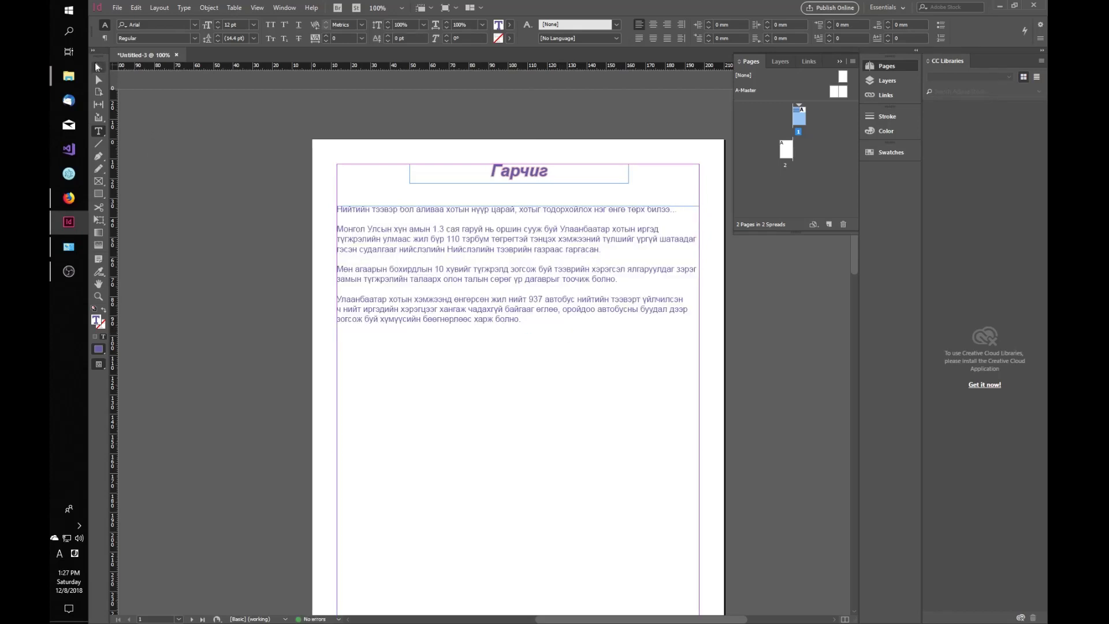
pyautogui.click(488, 24)
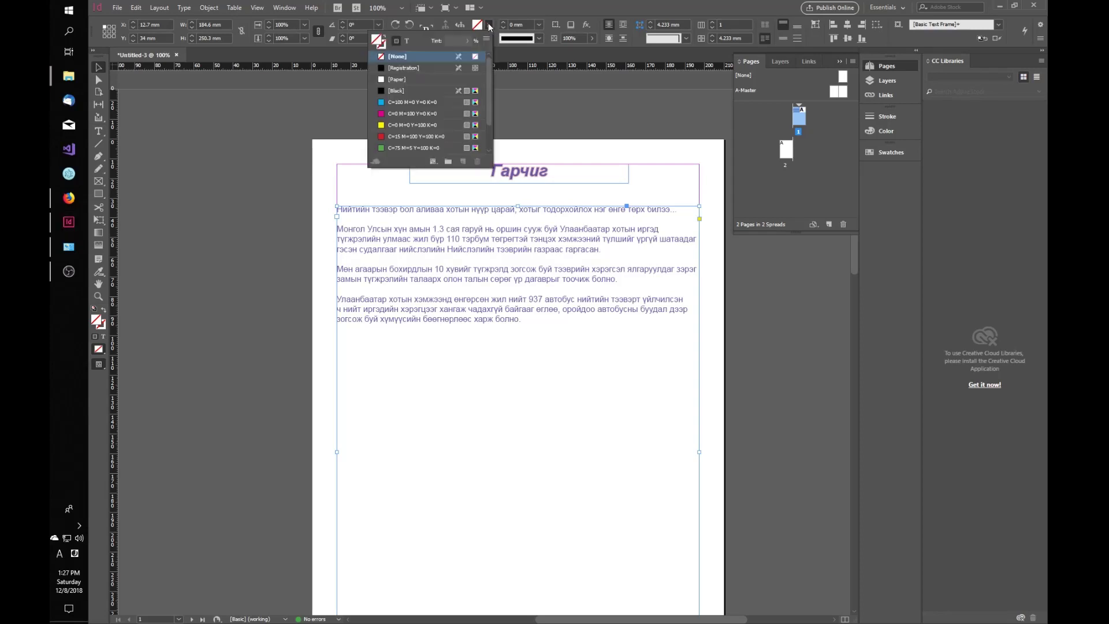
pyautogui.click(439, 103)
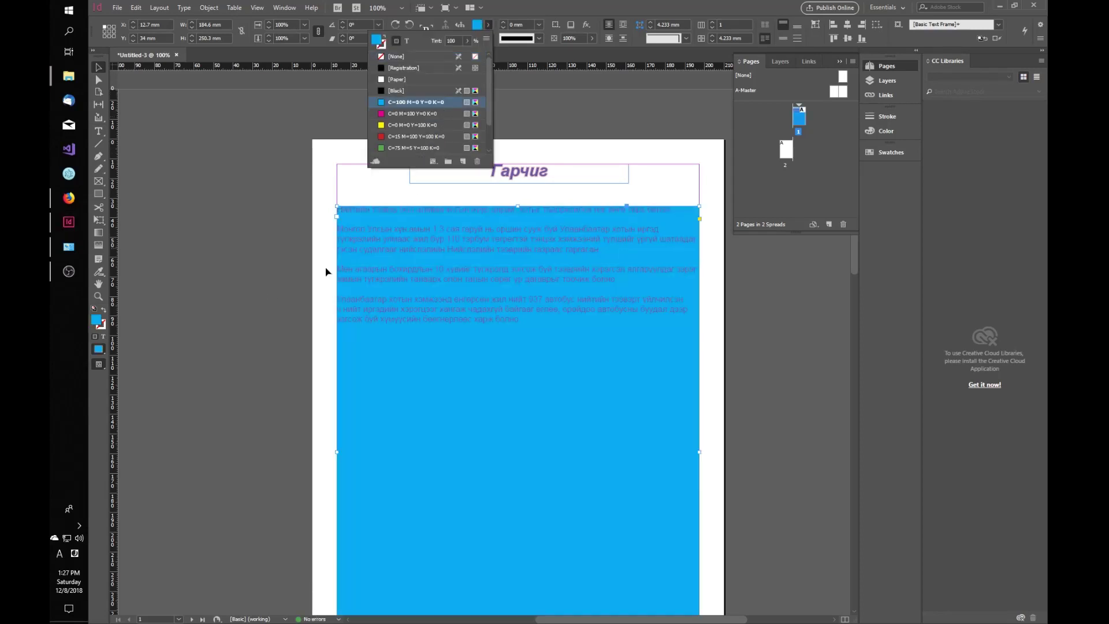
pyautogui.press('Escape')
pyautogui.hotkey('ctrl', 'z')
pyautogui.press('t')
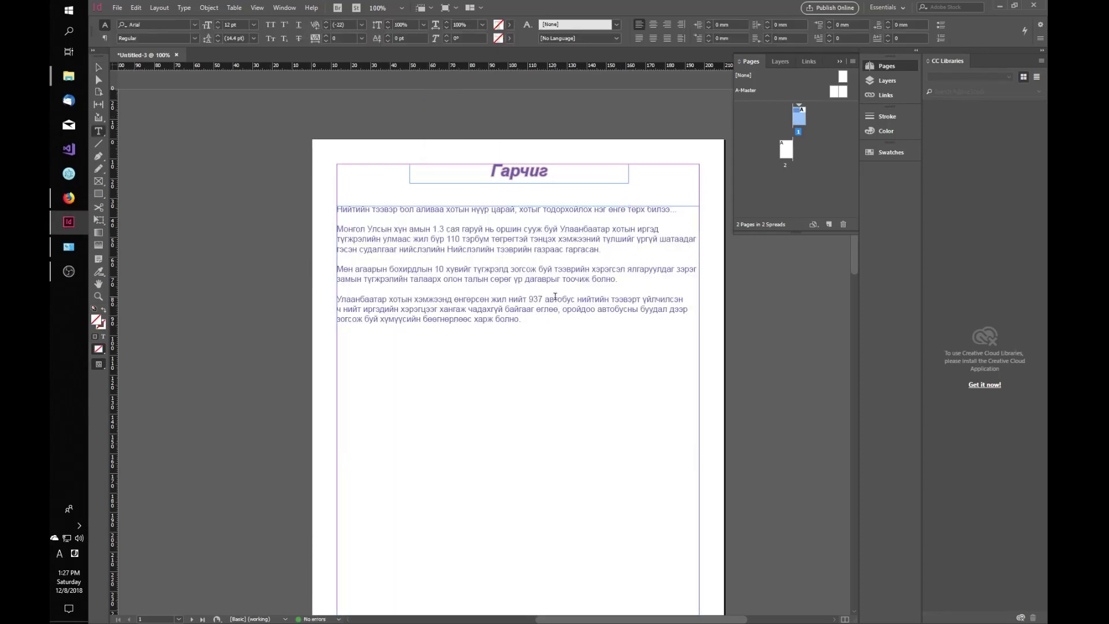
# Step: Fill all the body text with the dark blue swatch C=100 M=90 Y=10 K=0
pyautogui.click(564, 312)
pyautogui.hotkey('ctrl', 'a')
pyautogui.click(578, 309)
pyautogui.doubleClick(579, 309)
pyautogui.hotkey('ctrl', 'a')
pyautogui.click(510, 24)
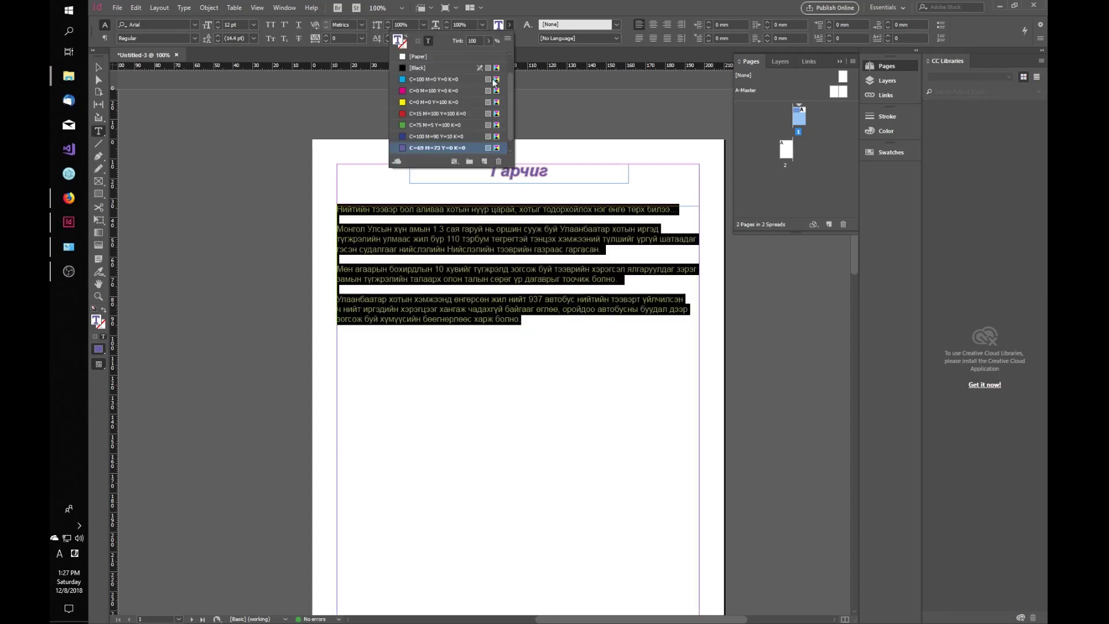
pyautogui.click(577, 316)
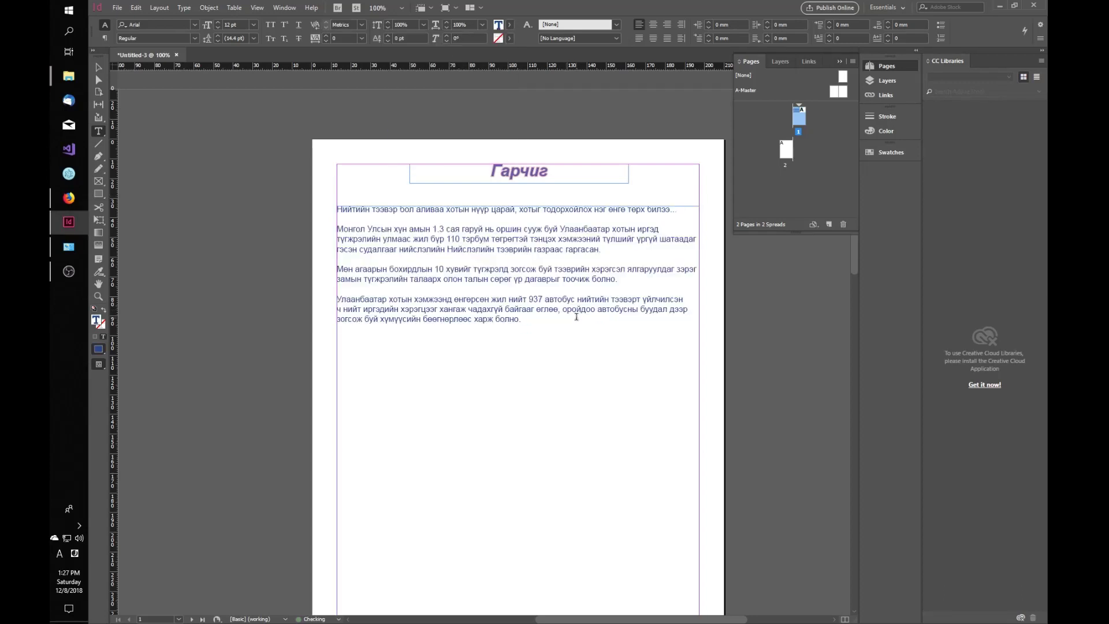
# Step: Try the justification options on all the body text and leave it justified with the last line aligned left
pyautogui.hotkey('ctrl', 'a')
pyautogui.click(532, 327)
pyautogui.moveTo(584, 339); pyautogui.dragTo(331, 201)
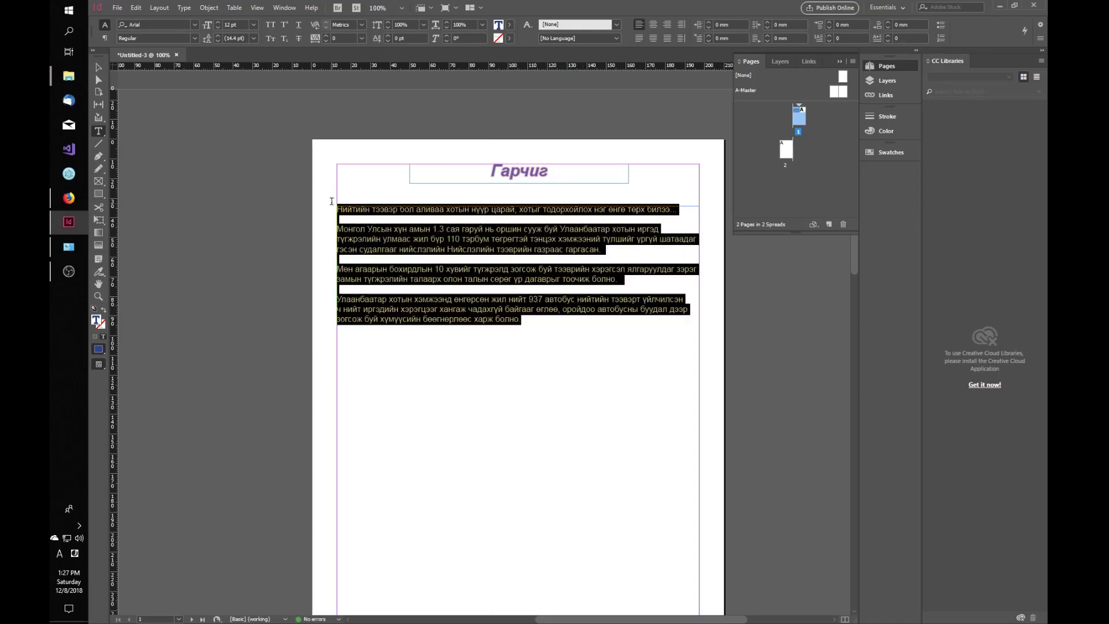
pyautogui.click(654, 29)
pyautogui.click(653, 38)
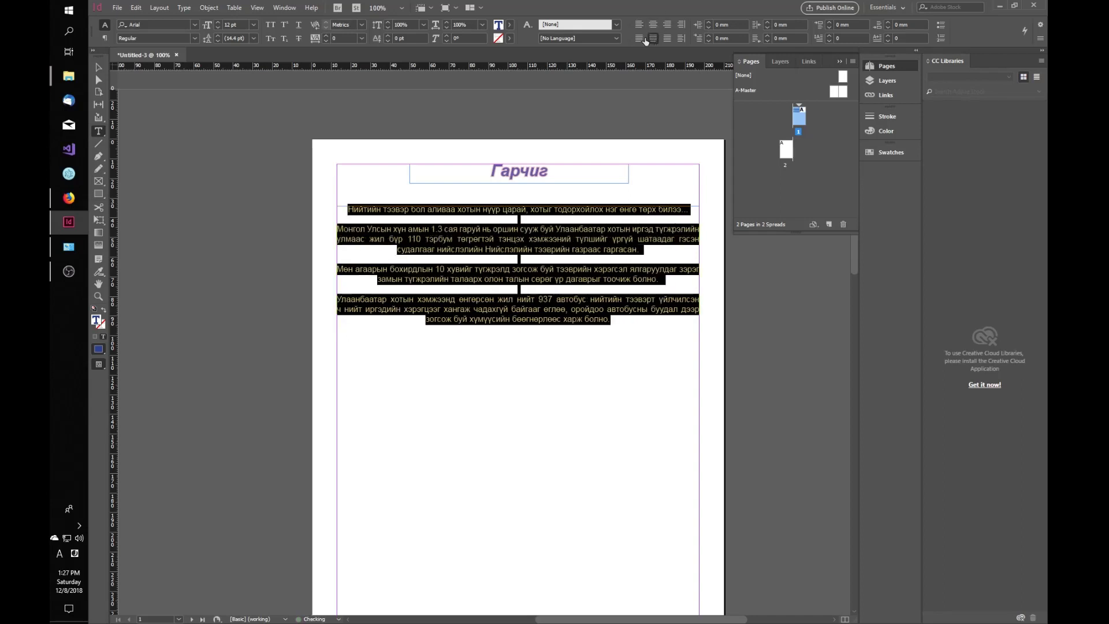
pyautogui.click(639, 38)
pyautogui.click(652, 38)
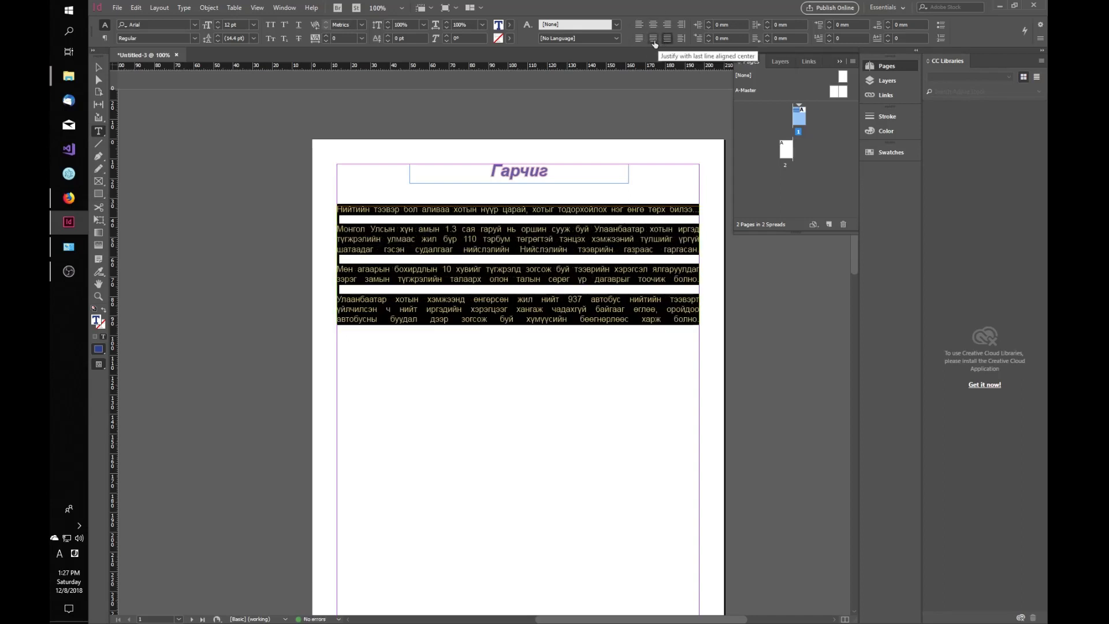
pyautogui.click(639, 39)
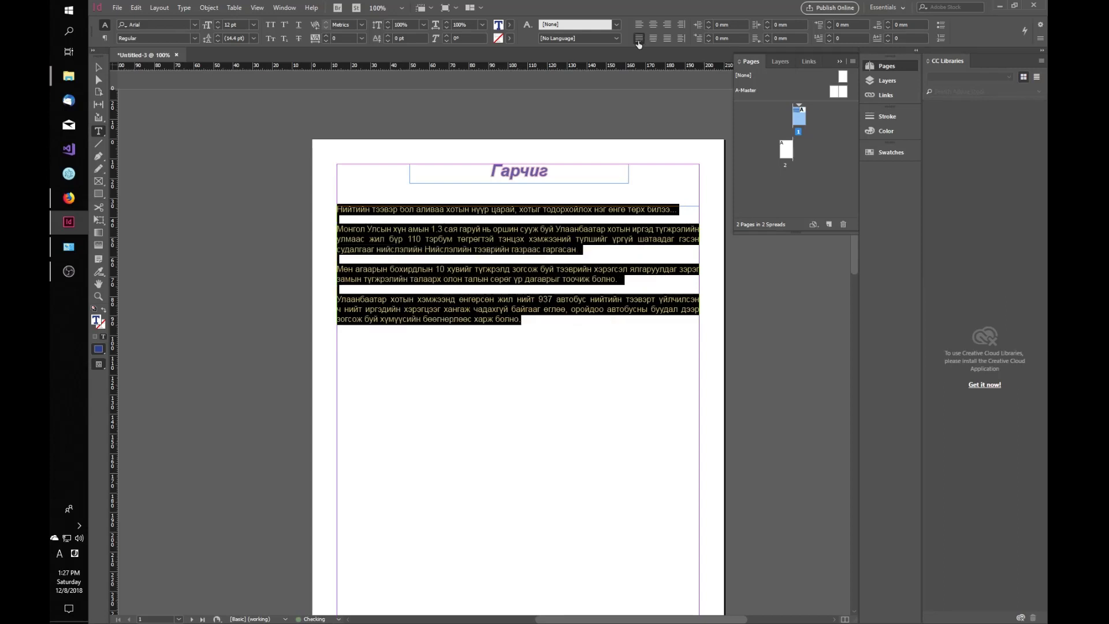
pyautogui.click(640, 292)
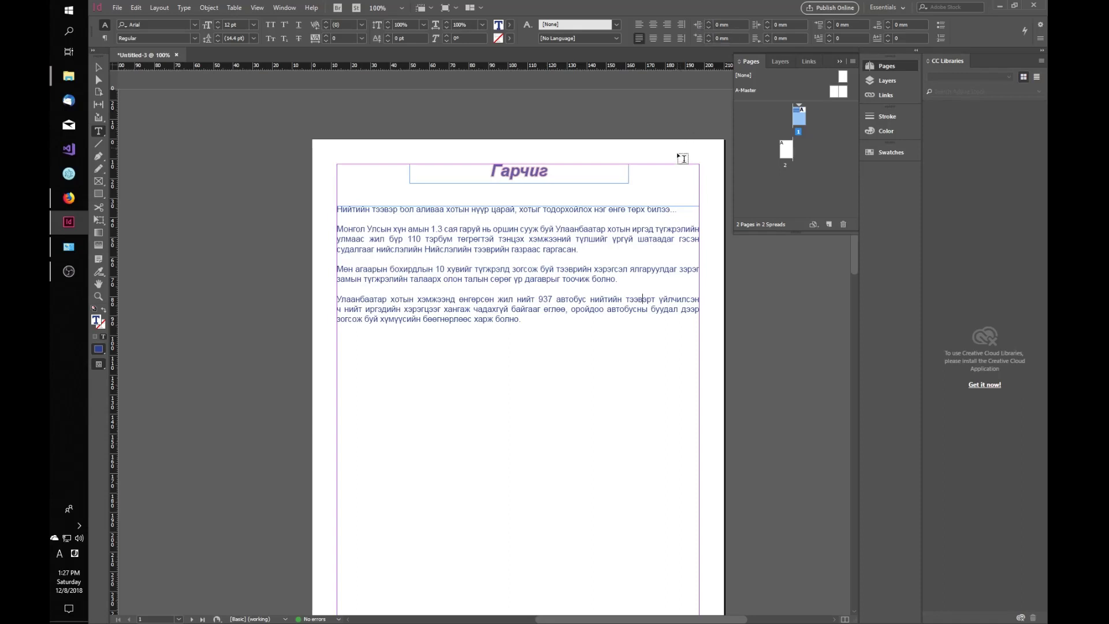
# Step: Set the left indent of the last body paragraph, starting "Улаанбаатар хотын", to 7 mm
pyautogui.click(708, 22)
pyautogui.click(708, 22)
pyautogui.click(708, 22)
pyautogui.click(708, 21)
pyautogui.click(708, 22)
pyautogui.click(708, 22)
pyautogui.click(708, 22)
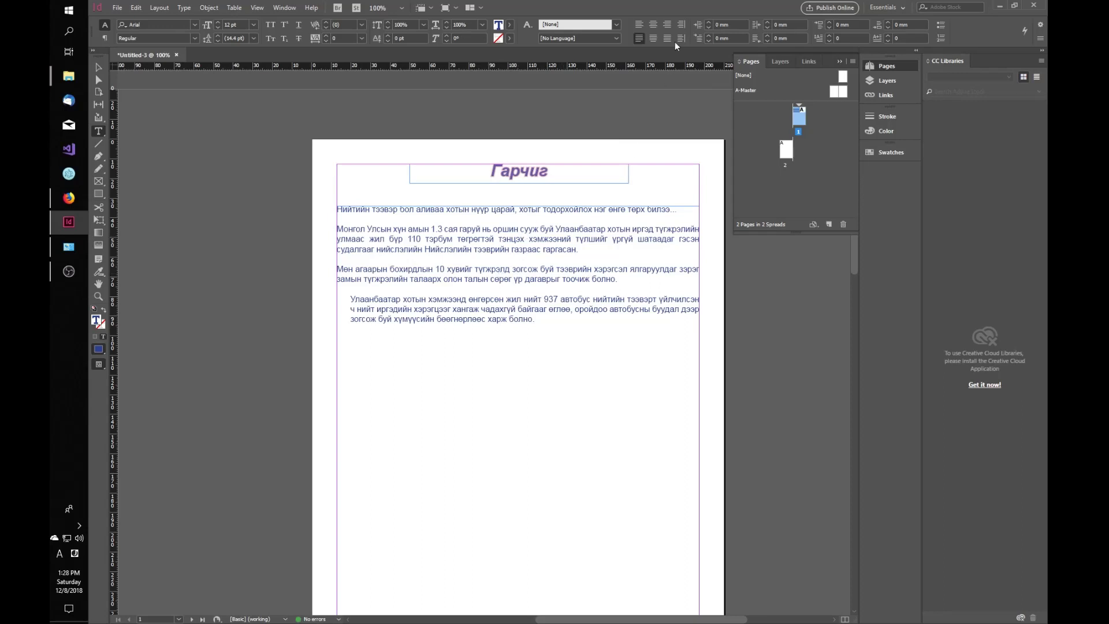
# Step: Set the left indent of the second body paragraph, starting "Монгол Улсын", to 8 mm
pyautogui.click(708, 21)
pyautogui.click(708, 22)
pyautogui.click(708, 21)
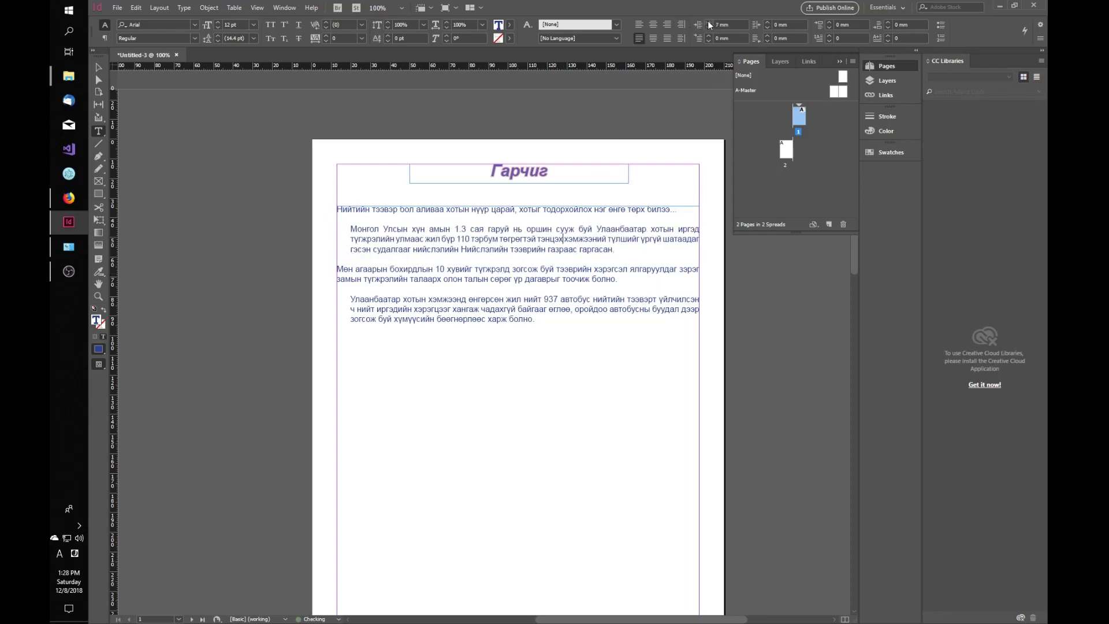
pyautogui.click(708, 21)
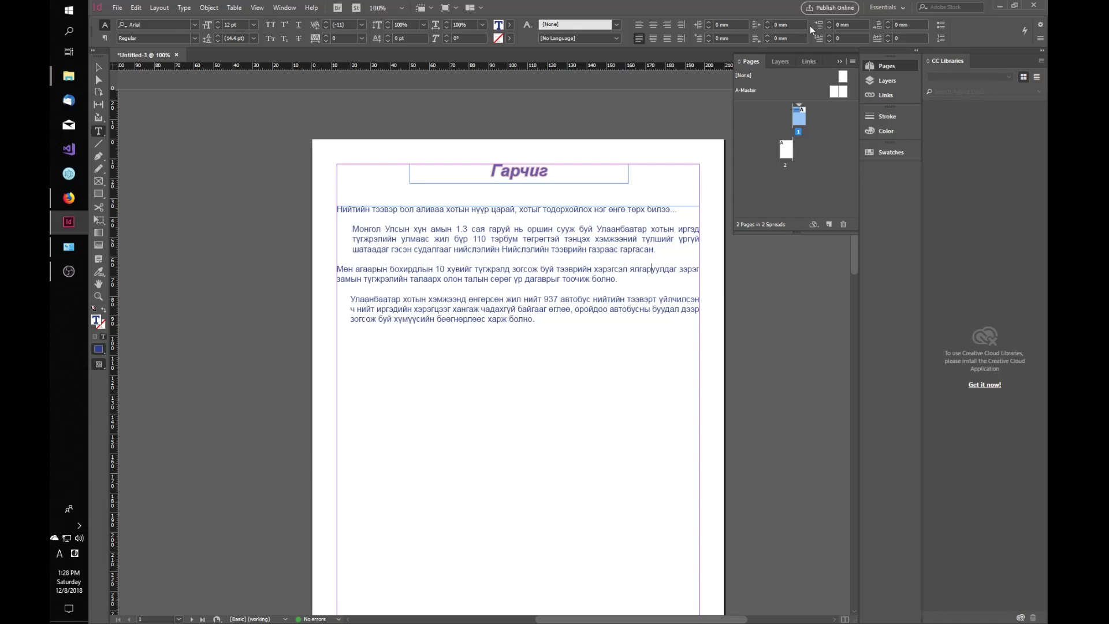
# Step: Set the right indent of the third body paragraph, starting "Мөн агаарын", to 12 mm
pyautogui.click(768, 22)
pyautogui.click(768, 22)
pyautogui.click(768, 21)
pyautogui.click(769, 22)
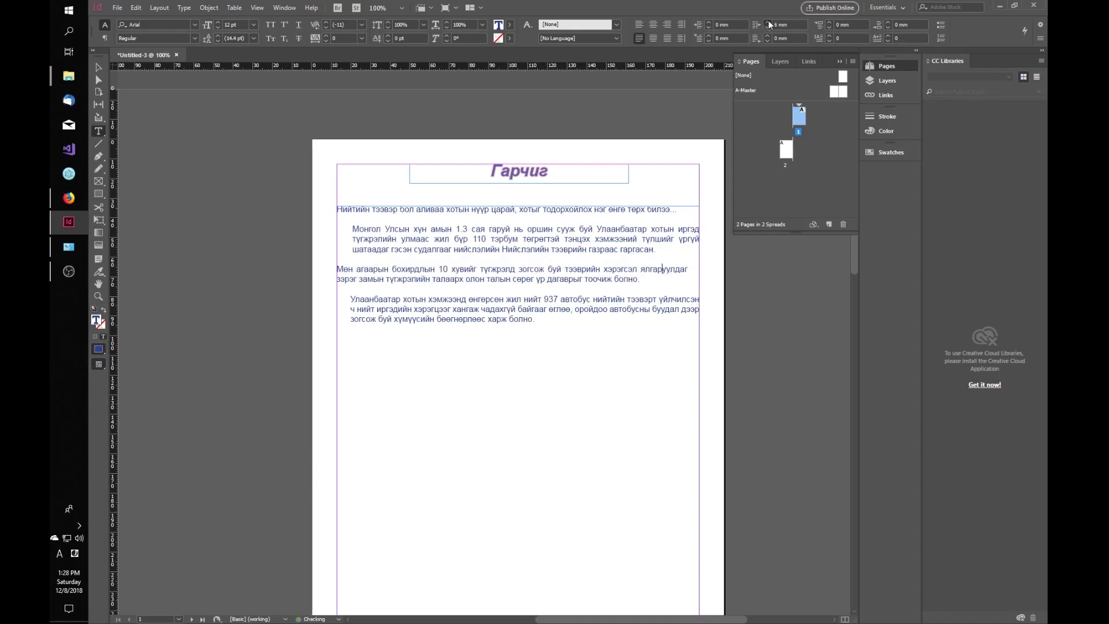
pyautogui.click(768, 21)
pyautogui.click(768, 21)
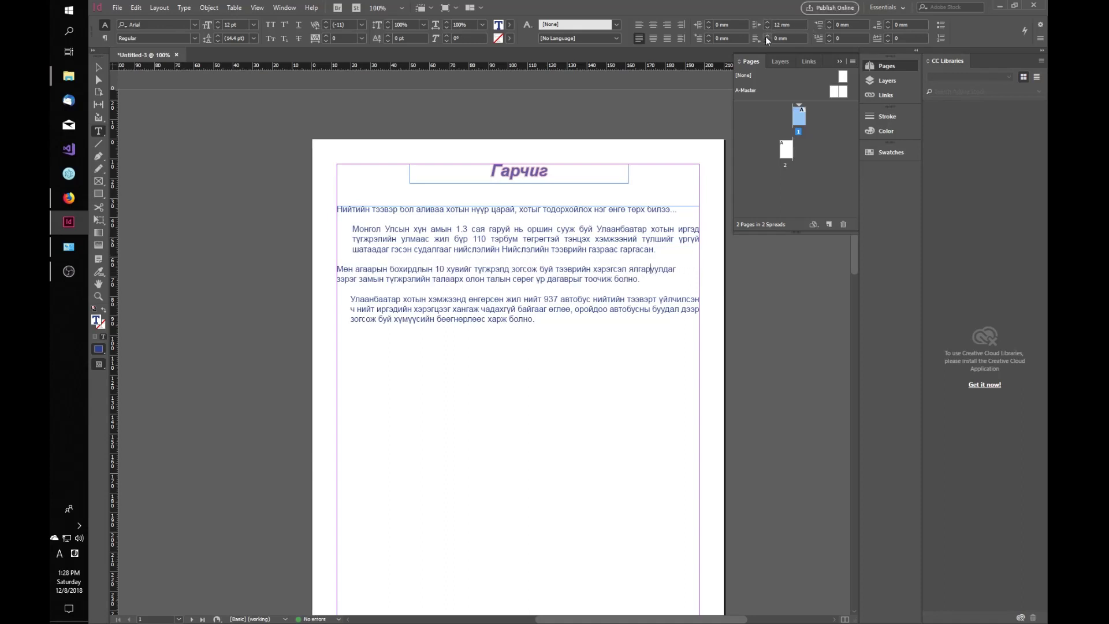
# Step: Open the first-line left indent of the third body paragraph for editing
pyautogui.click(725, 39)
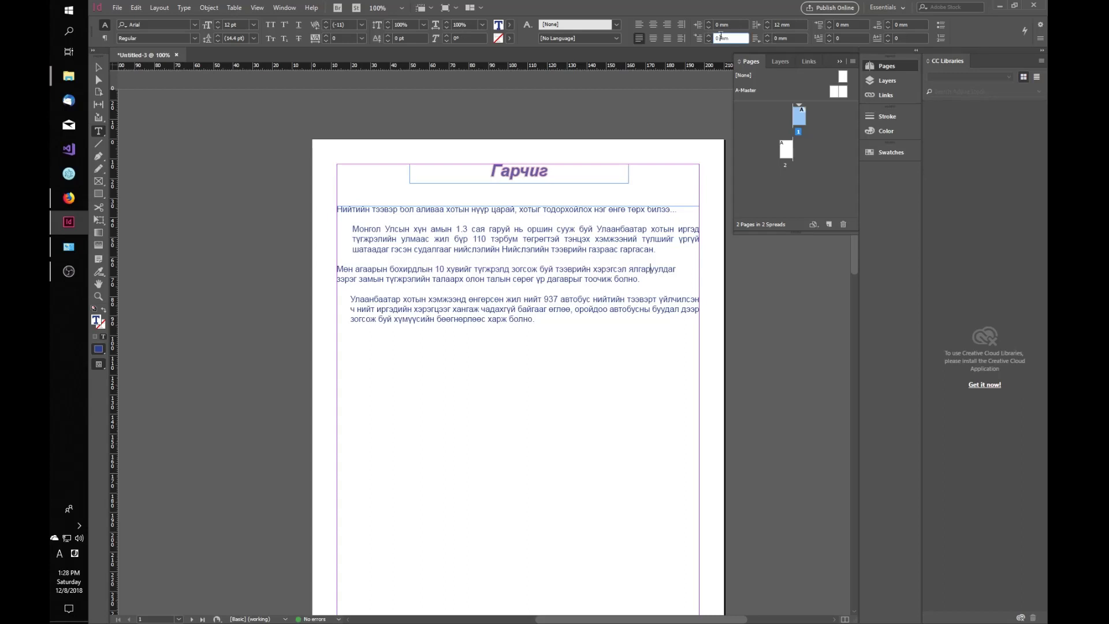